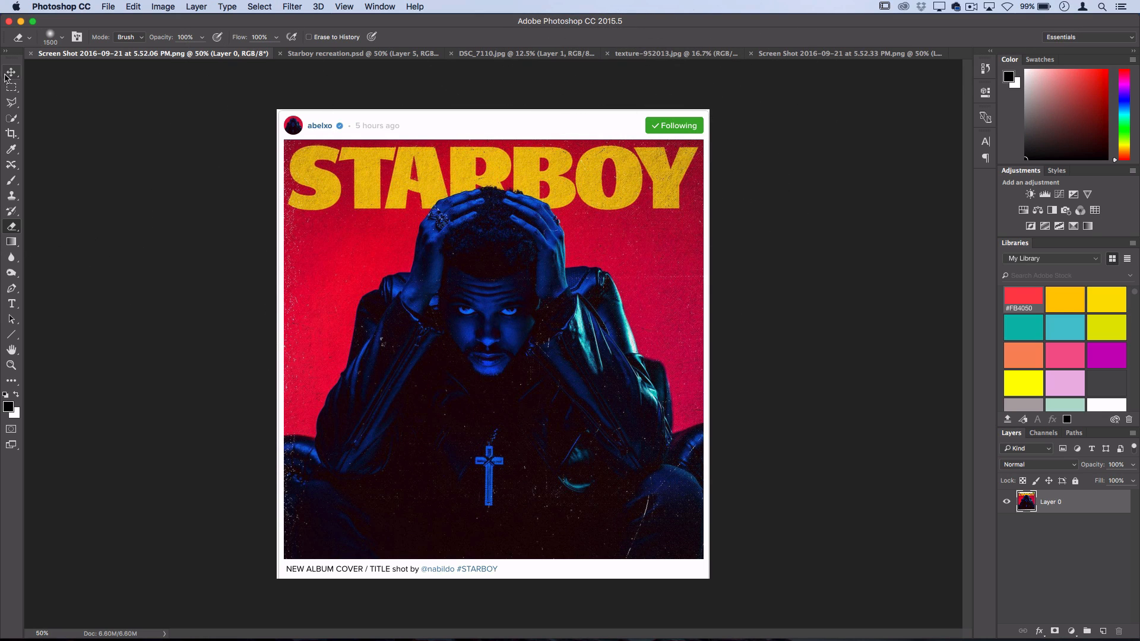
- Create a blank 4.75 x 4.75 inch document at 300 pixels/inch in RGB Color with a white background, after viewing the two reference screenshots
{"action": "left_click", "coordinate": [11, 72]}
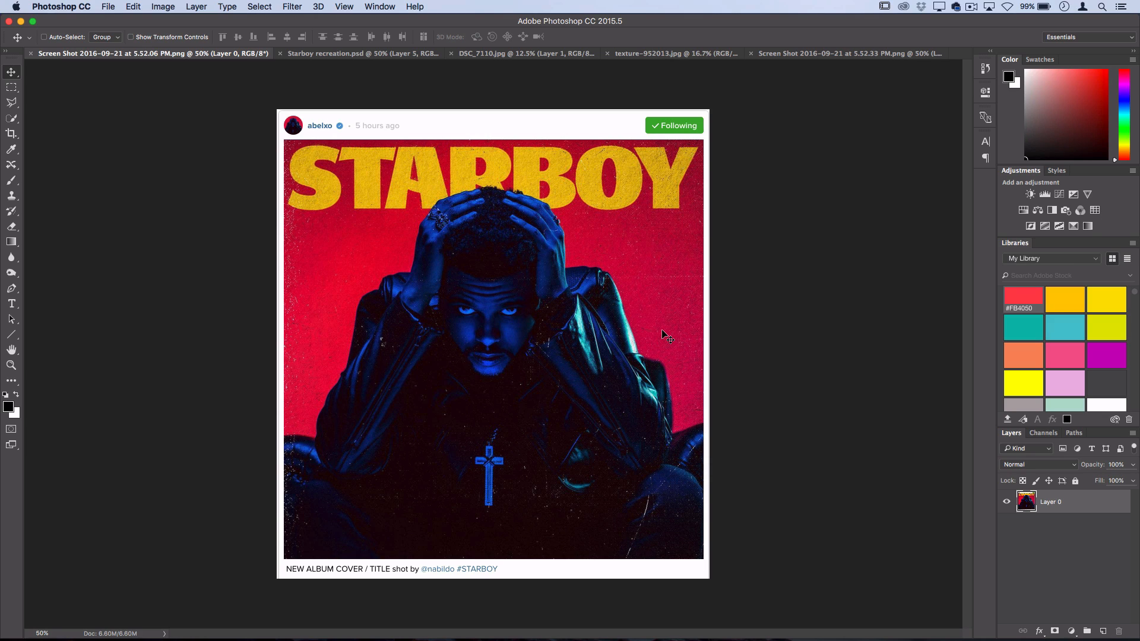
{"action": "left_click", "coordinate": [804, 53]}
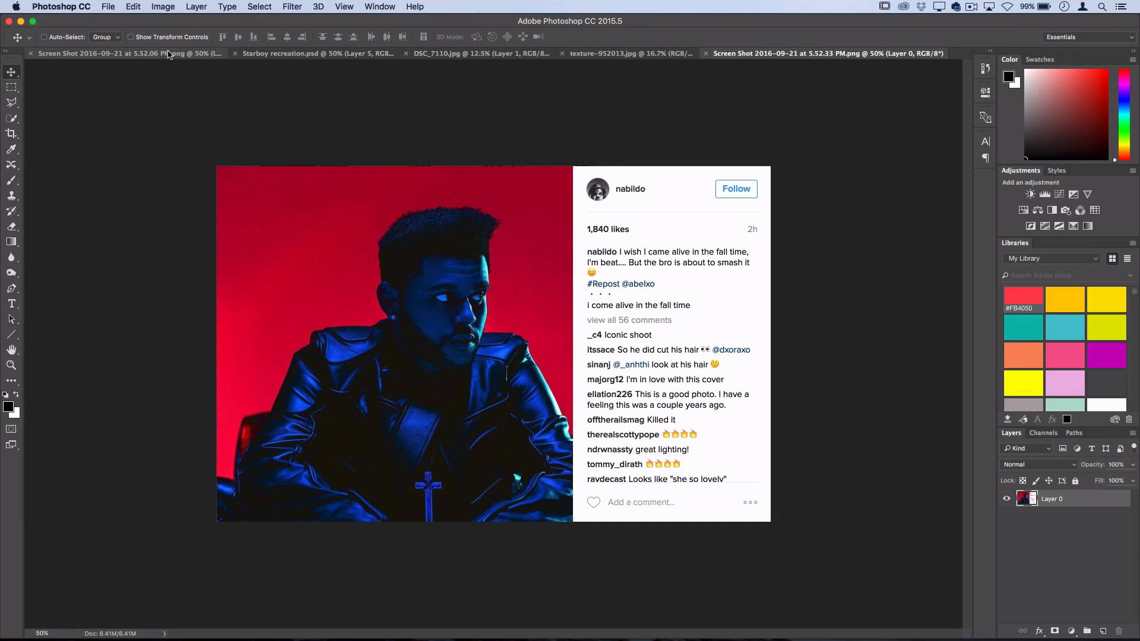
{"action": "left_click", "coordinate": [167, 55]}
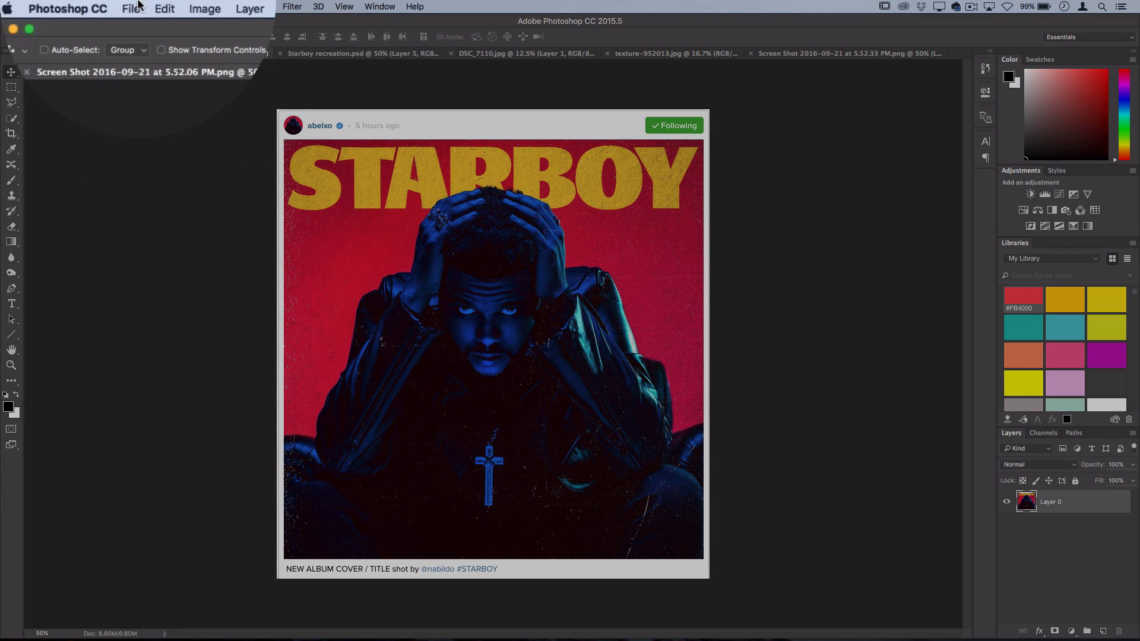
{"action": "left_click", "coordinate": [108, 6]}
{"action": "left_click", "coordinate": [138, 30]}
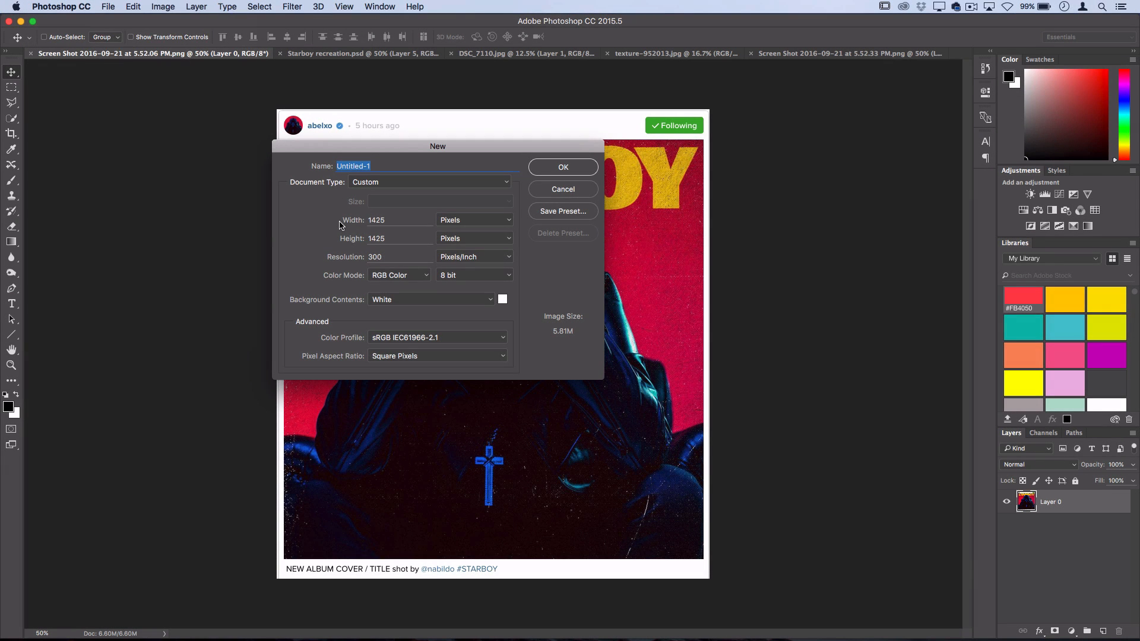
{"action": "left_click", "coordinate": [395, 217]}
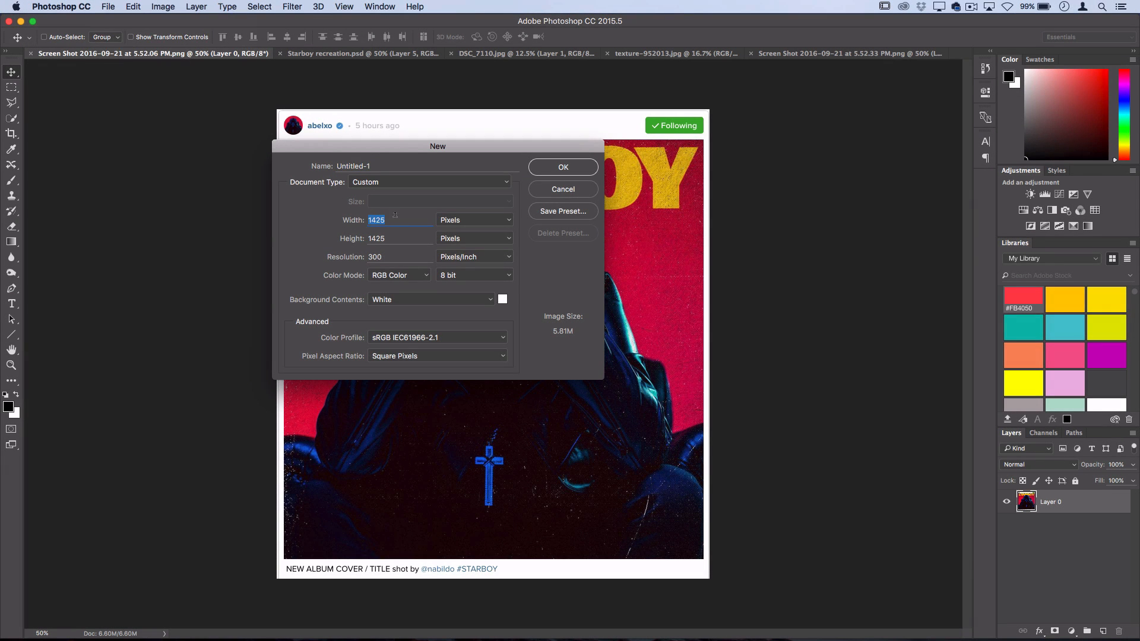
{"action": "left_click", "coordinate": [395, 216]}
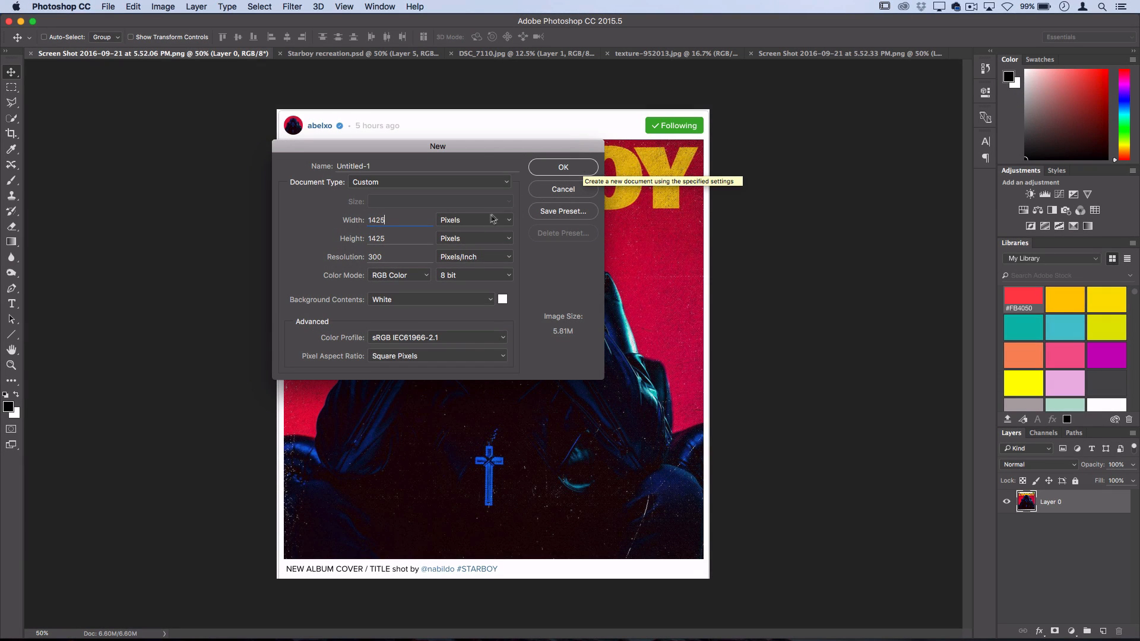
{"action": "left_click", "coordinate": [496, 219]}
{"action": "left_click", "coordinate": [473, 230]}
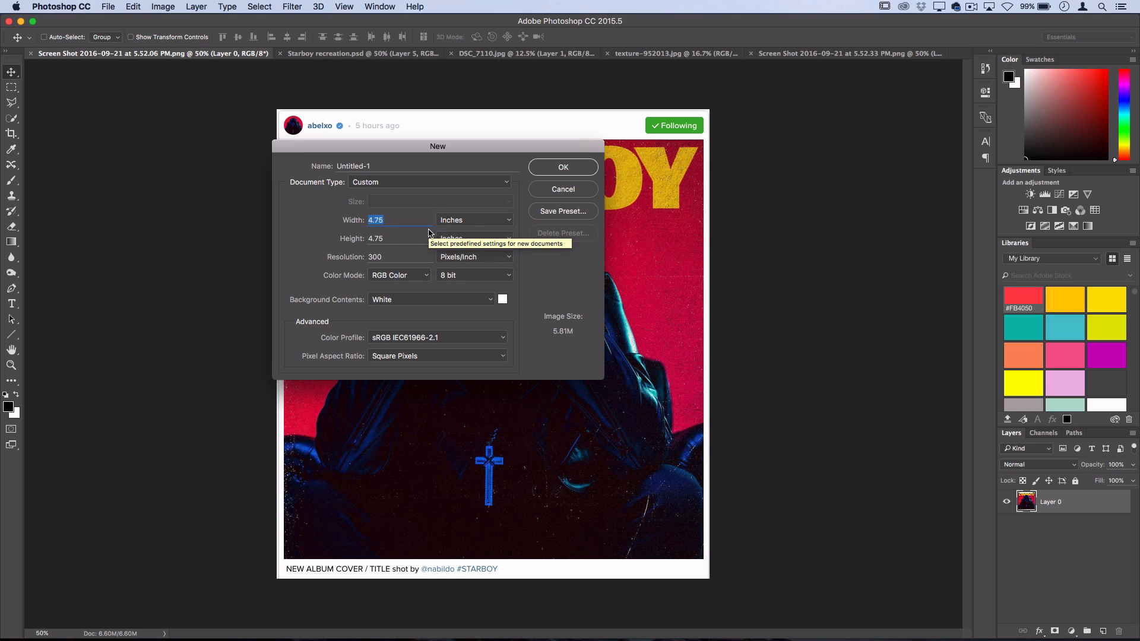
{"action": "left_click", "coordinate": [553, 169]}
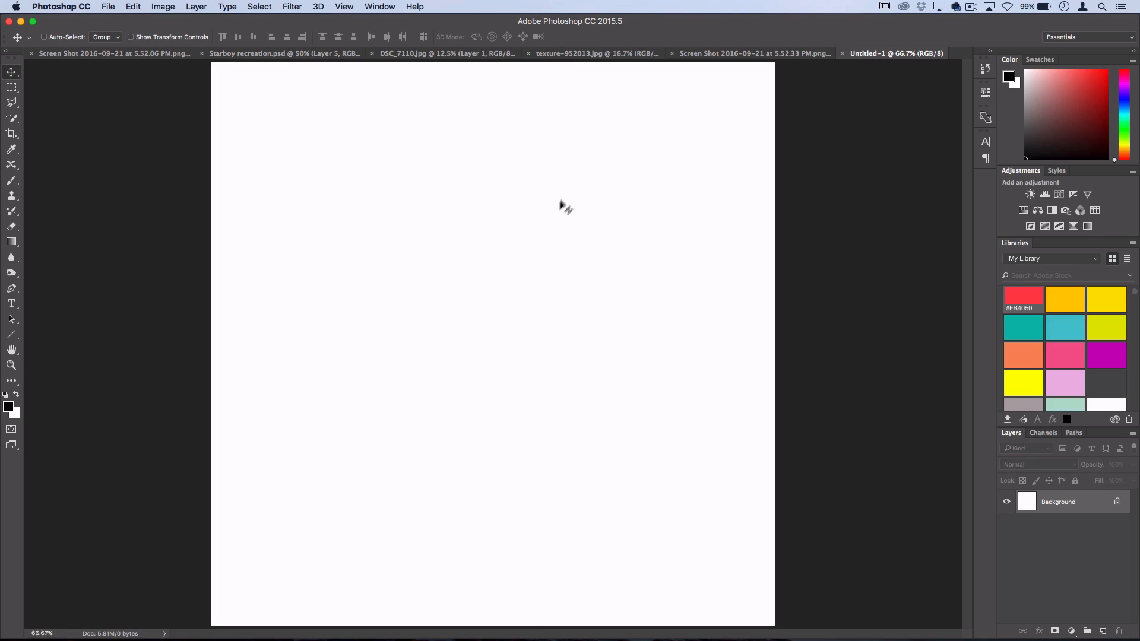
{"action": "key", "text": "super+0"}
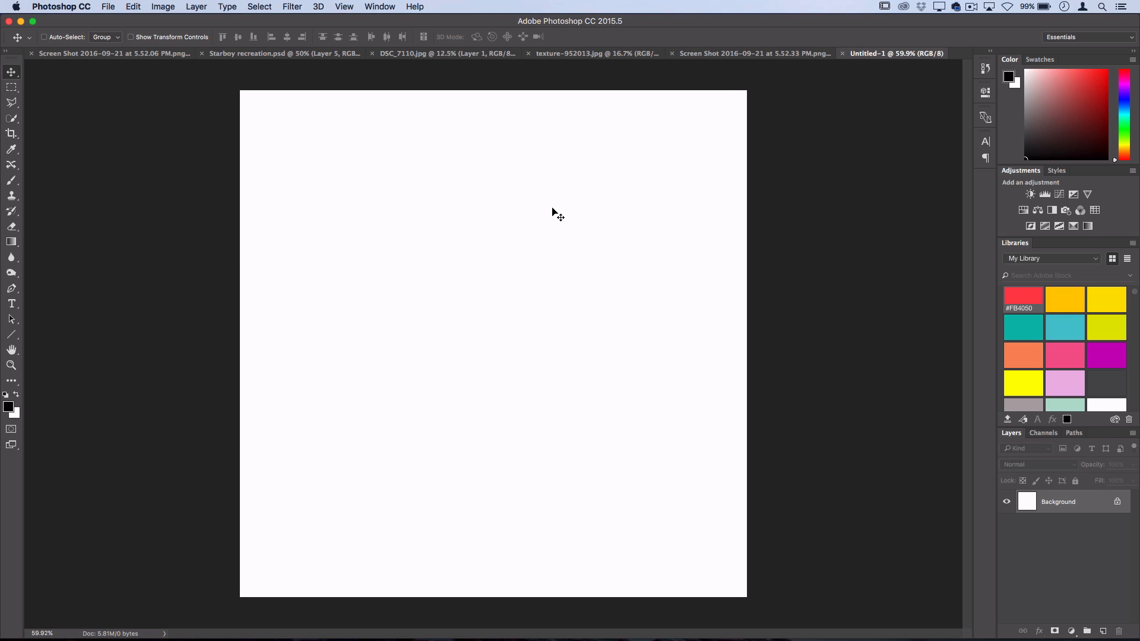
- Select the man in DSC_7110.jpg with a size 98 Quick Selection brush and subtract the ground beside and below the backpack
{"action": "left_click", "coordinate": [612, 53]}
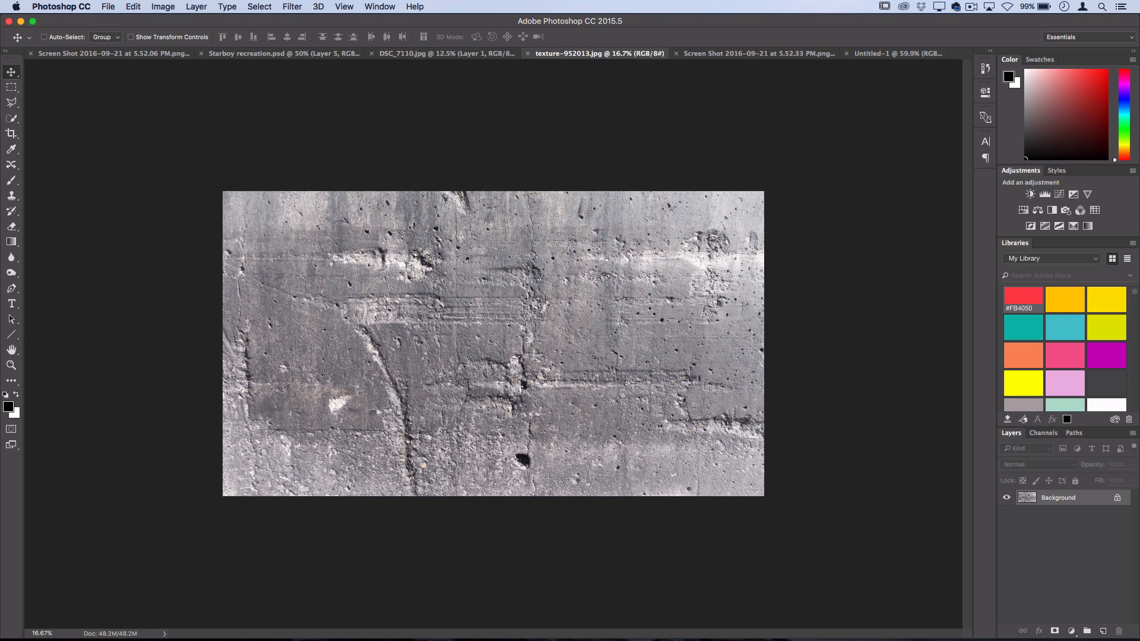
{"action": "key", "text": "super+plus"}
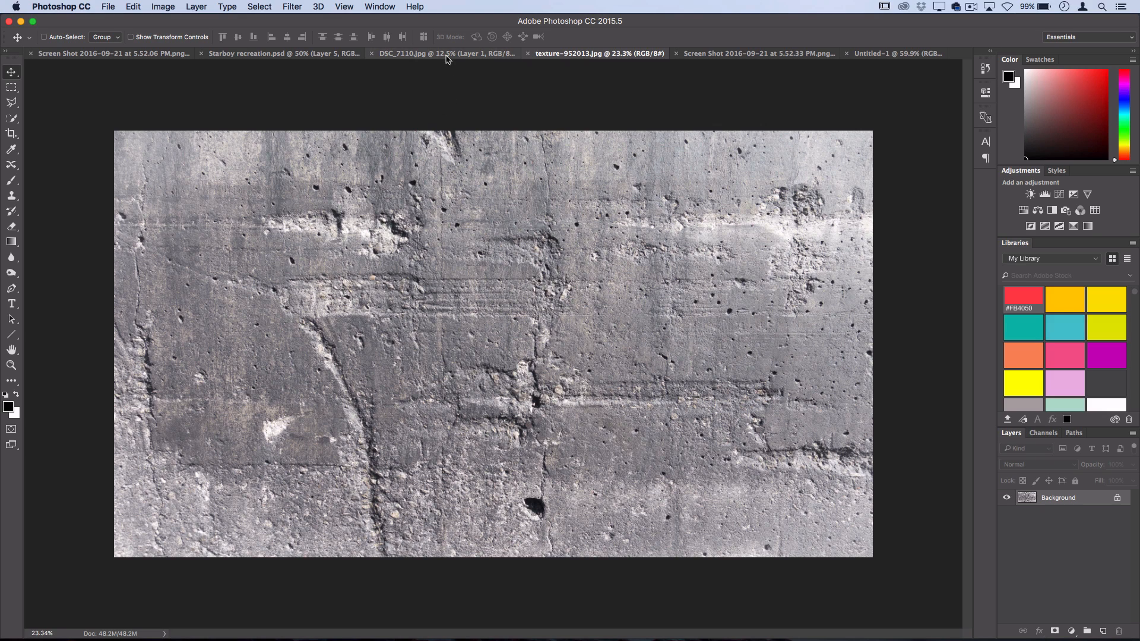
{"action": "left_click", "coordinate": [449, 53]}
{"action": "scroll", "coordinate": [506, 276], "scroll_direction": "up", "scroll_amount": 2}
{"action": "scroll", "coordinate": [507, 276], "scroll_direction": "up", "scroll_amount": 1}
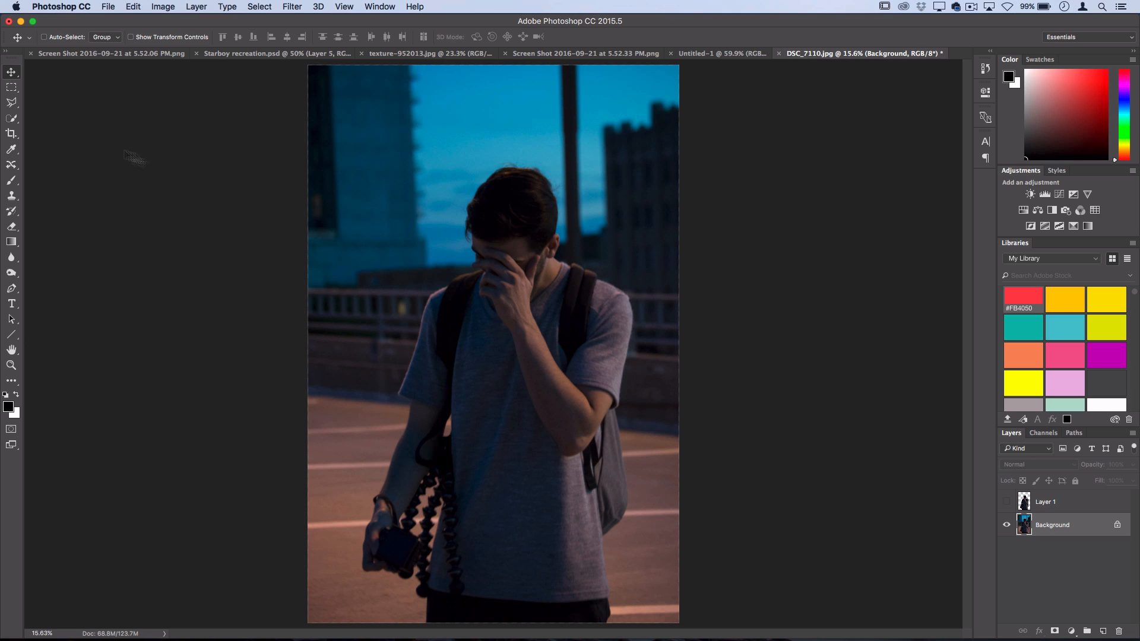
{"action": "left_click", "coordinate": [11, 119]}
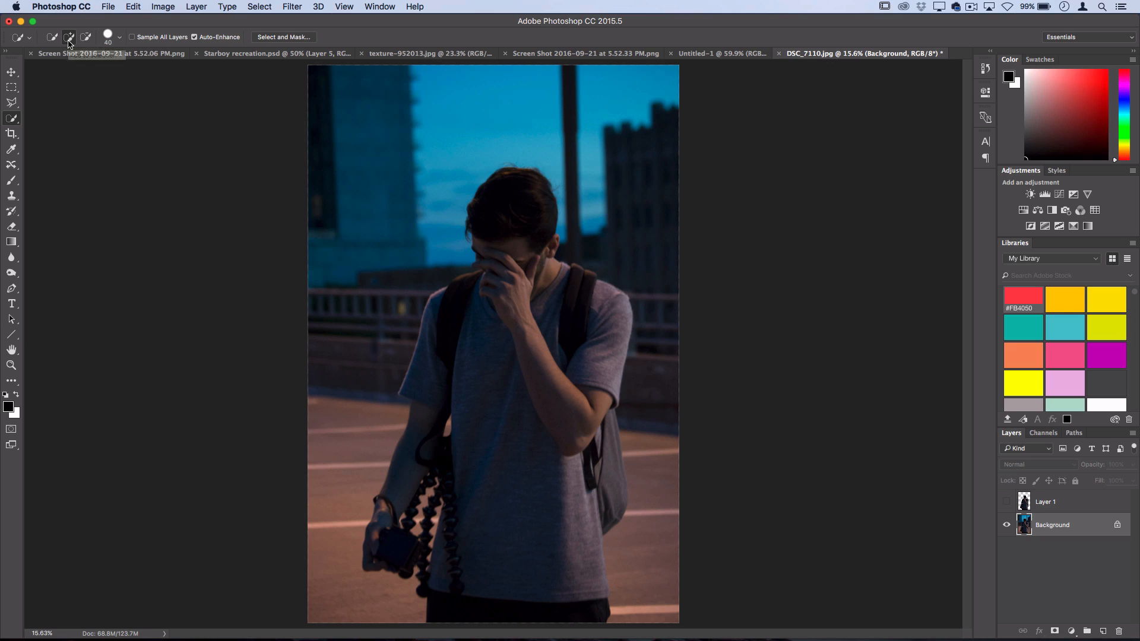
{"action": "left_click", "coordinate": [118, 38]}
{"action": "left_click", "coordinate": [109, 69]}
{"action": "left_click", "coordinate": [118, 41]}
{"action": "mouse_move", "coordinate": [527, 298]}
{"action": "left_mouse_down"}
{"action": "mouse_move", "coordinate": [506, 247]}
{"action": "mouse_move", "coordinate": [509, 211]}
{"action": "mouse_move", "coordinate": [526, 252]}
{"action": "mouse_move", "coordinate": [578, 311]}
{"action": "mouse_move", "coordinate": [556, 389]}
{"action": "mouse_move", "coordinate": [558, 439]}
{"action": "mouse_move", "coordinate": [590, 455]}
{"action": "mouse_move", "coordinate": [606, 485]}
{"action": "mouse_move", "coordinate": [601, 431]}
{"action": "mouse_move", "coordinate": [554, 559]}
{"action": "left_mouse_up"}
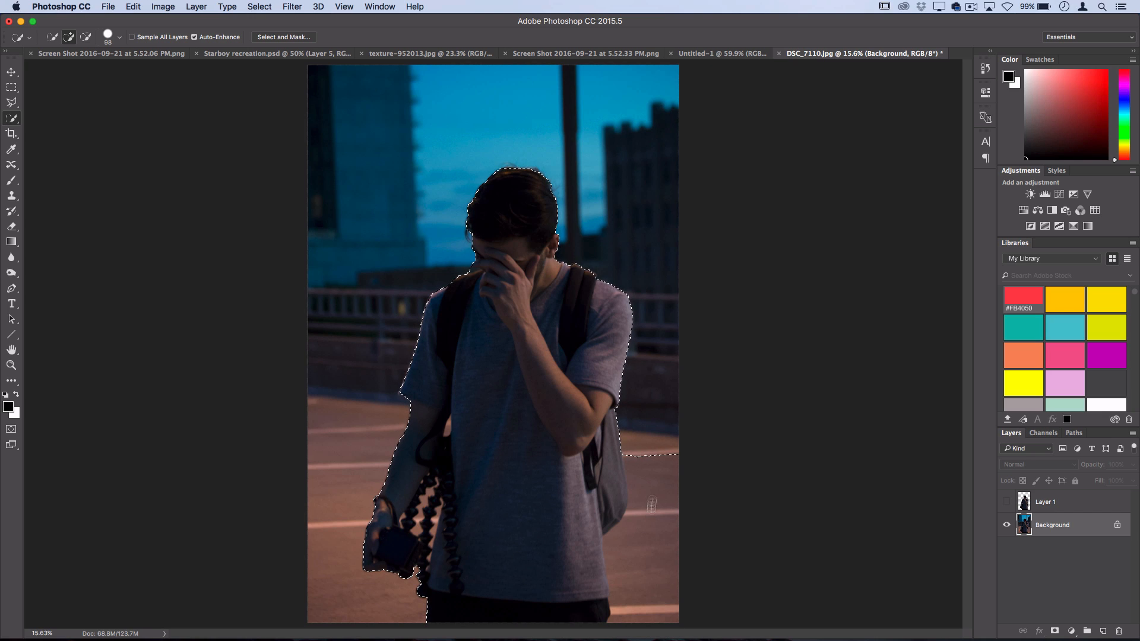
{"action": "left_click", "coordinate": [86, 37]}
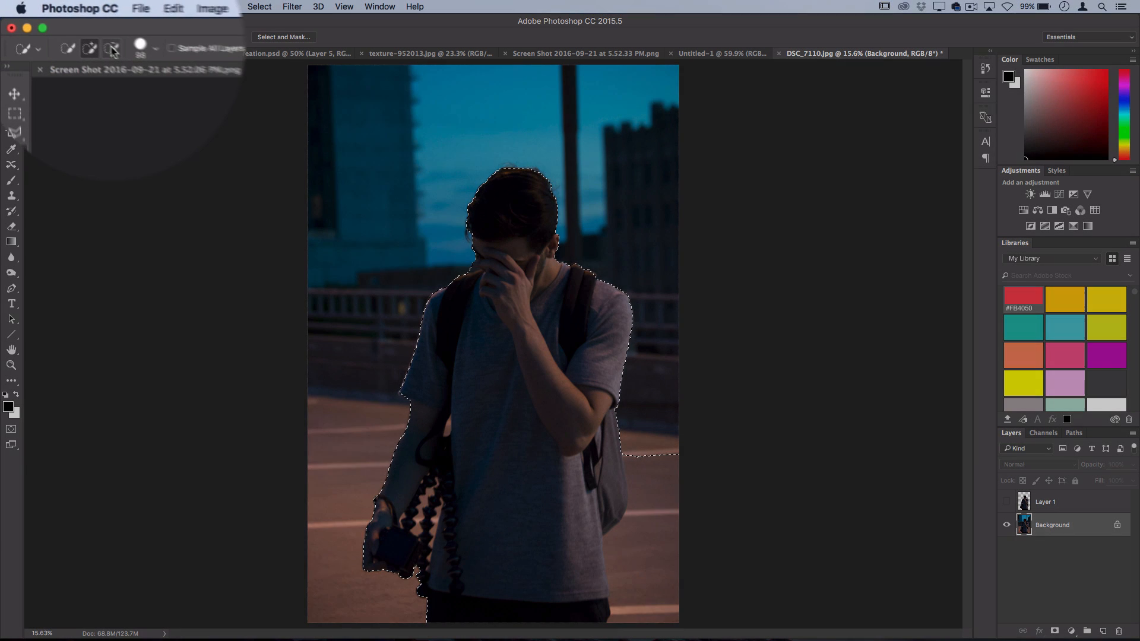
{"action": "mouse_move", "coordinate": [638, 491]}
{"action": "left_mouse_down"}
{"action": "mouse_move", "coordinate": [661, 451]}
{"action": "mouse_move", "coordinate": [645, 587]}
{"action": "left_mouse_up"}
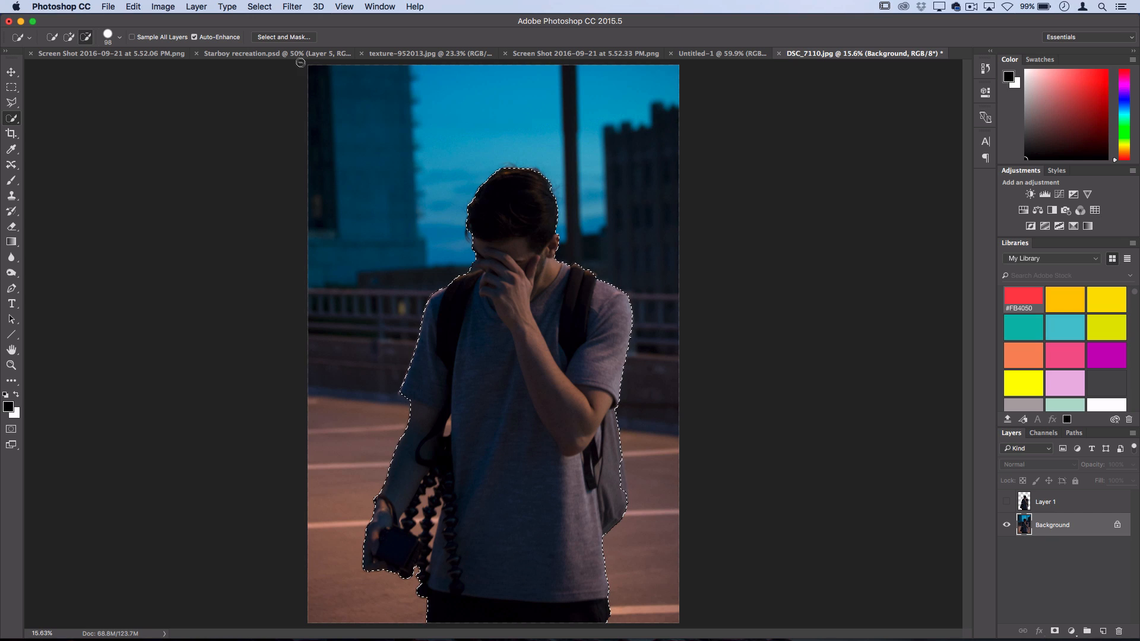
- Refine the man's selection in Select and Mask with Smooth at 49 and Shift Edge at -19%
{"action": "left_click", "coordinate": [284, 37]}
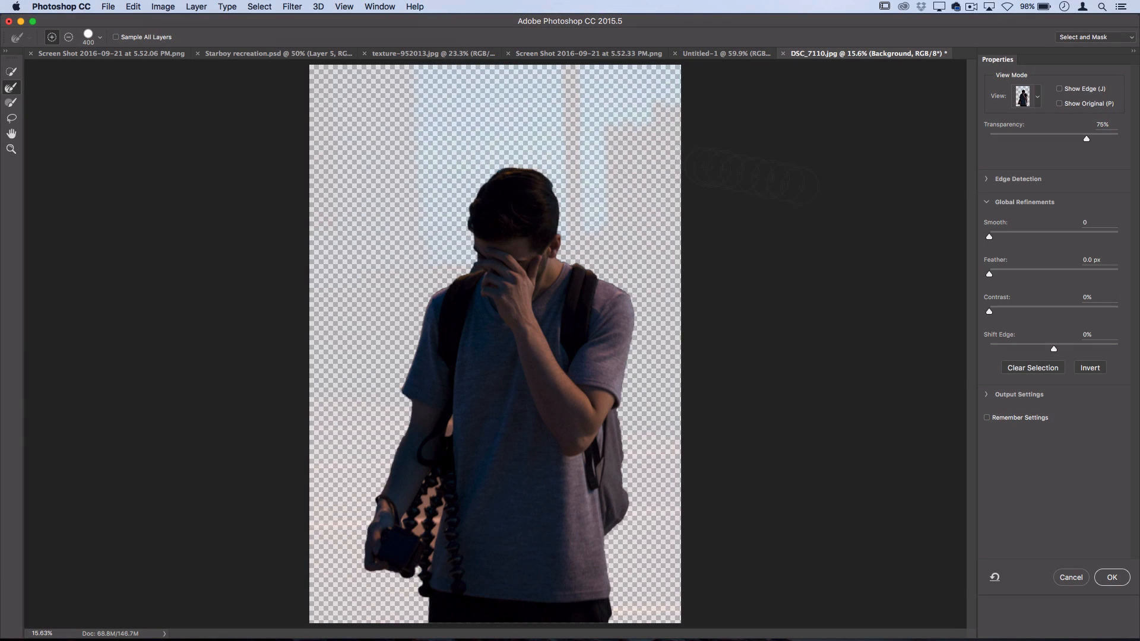
{"action": "left_click_drag", "start_coordinate": [990, 236], "coordinate": [1021, 238]}
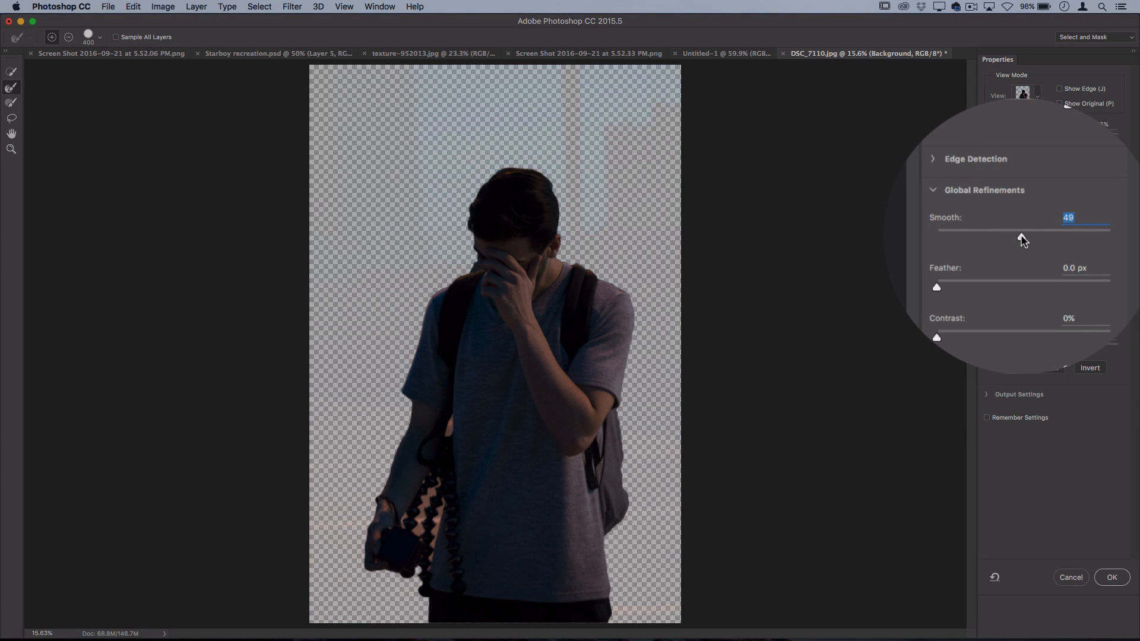
{"action": "key", "text": "Tab"}
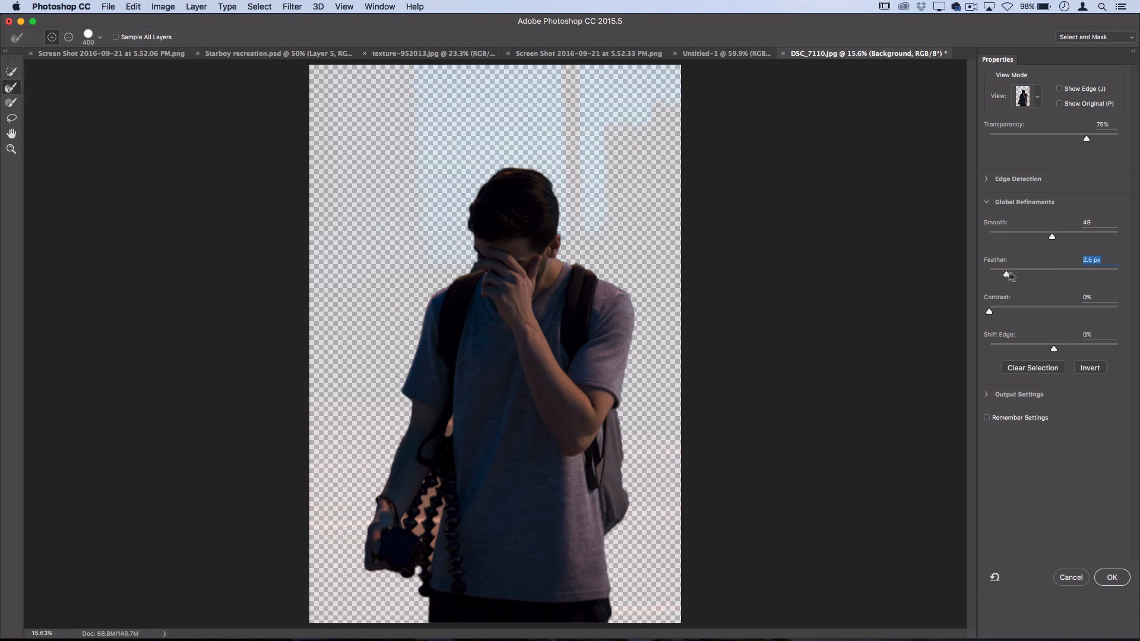
{"action": "mouse_move", "coordinate": [1054, 349]}
{"action": "left_mouse_down"}
{"action": "mouse_move", "coordinate": [1085, 347]}
{"action": "mouse_move", "coordinate": [1042, 349]}
{"action": "left_mouse_up"}
- Refine the edge around the hair with a size 175 brush, set Shift Edge to +31% and apply the refinement
{"action": "key", "text": "bracketleft"}
{"action": "key", "text": "bracketleft"}
{"action": "key", "text": "bracketleft"}
{"action": "key", "text": "bracketleft"}
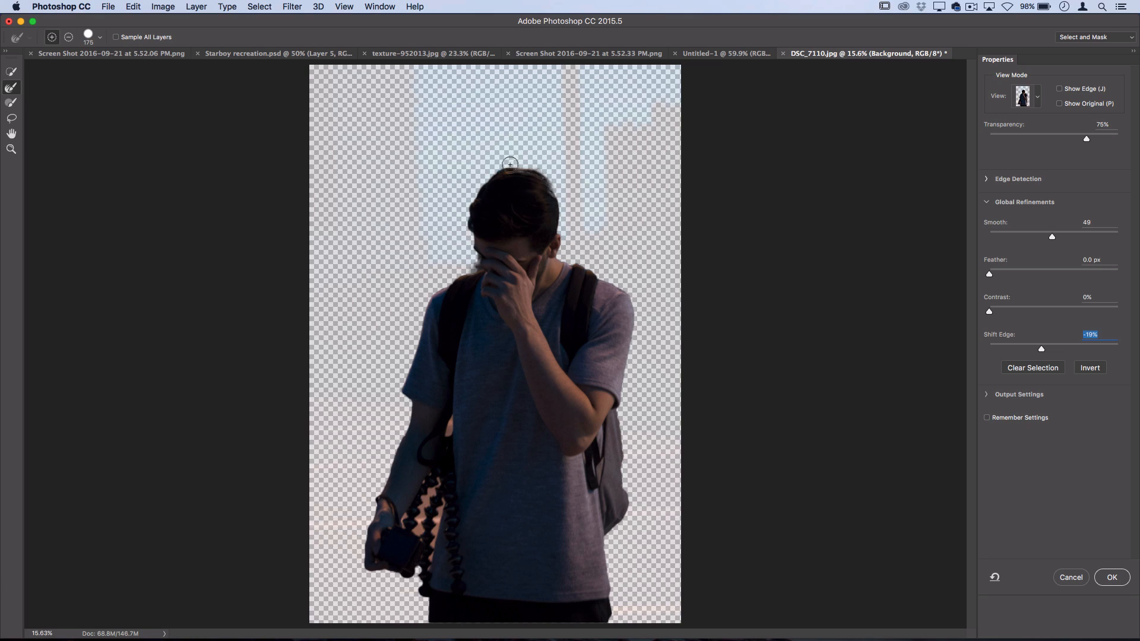
{"action": "left_click_drag", "start_coordinate": [465, 213], "coordinate": [498, 179]}
{"action": "left_click_drag", "start_coordinate": [1042, 350], "coordinate": [1076, 350]}
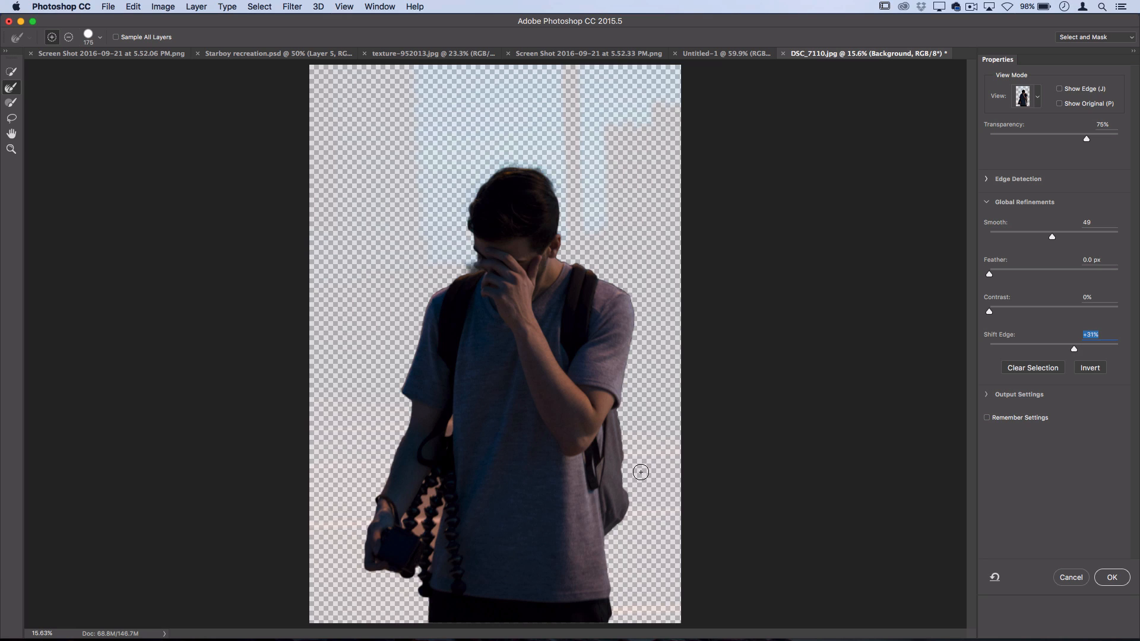
{"action": "scroll", "coordinate": [473, 228], "scroll_direction": "up", "scroll_amount": 5}
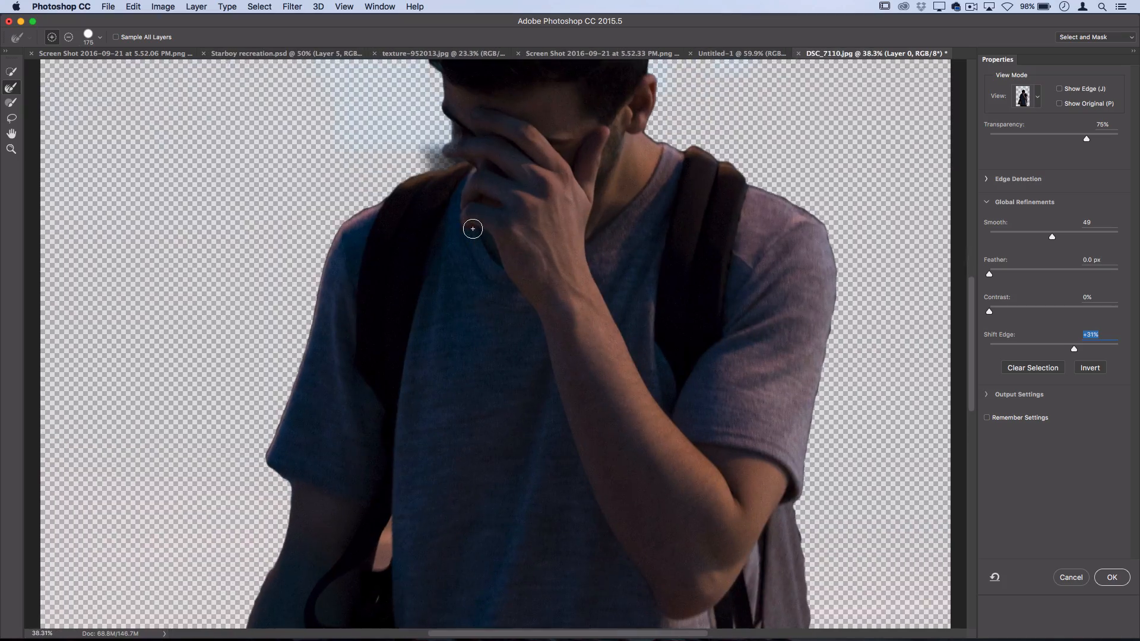
{"action": "scroll", "coordinate": [473, 229], "scroll_direction": "up", "scroll_amount": 4}
{"action": "left_click", "coordinate": [1111, 576]}
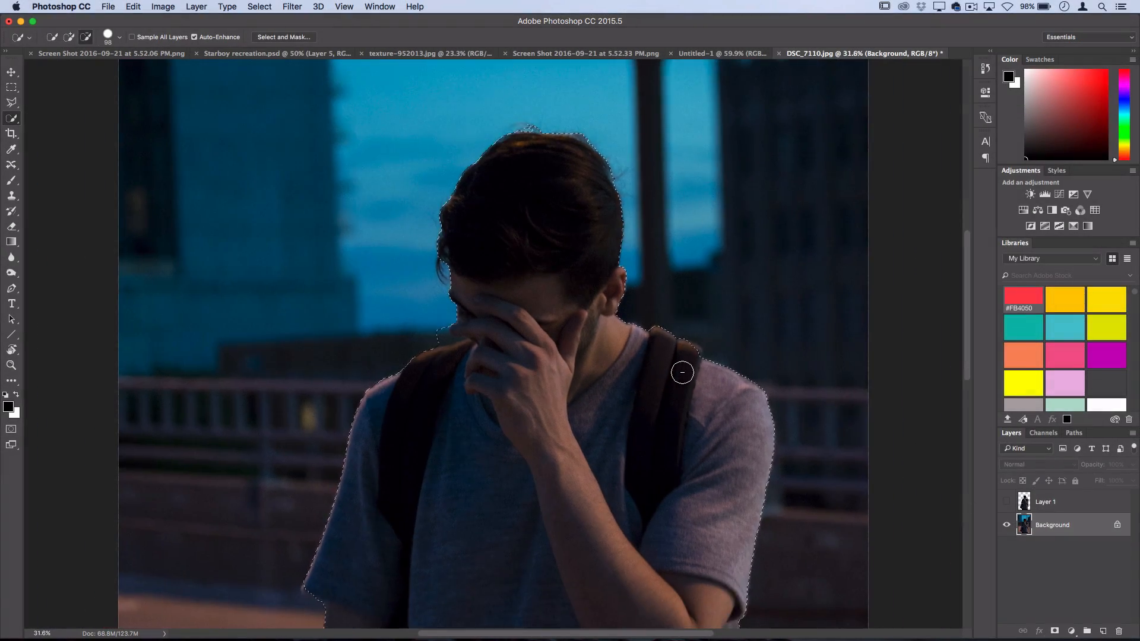
- Copy the selected man to a new layer
{"action": "scroll", "coordinate": [682, 373], "scroll_direction": "down", "scroll_amount": 3}
{"action": "right_click", "coordinate": [614, 330]}
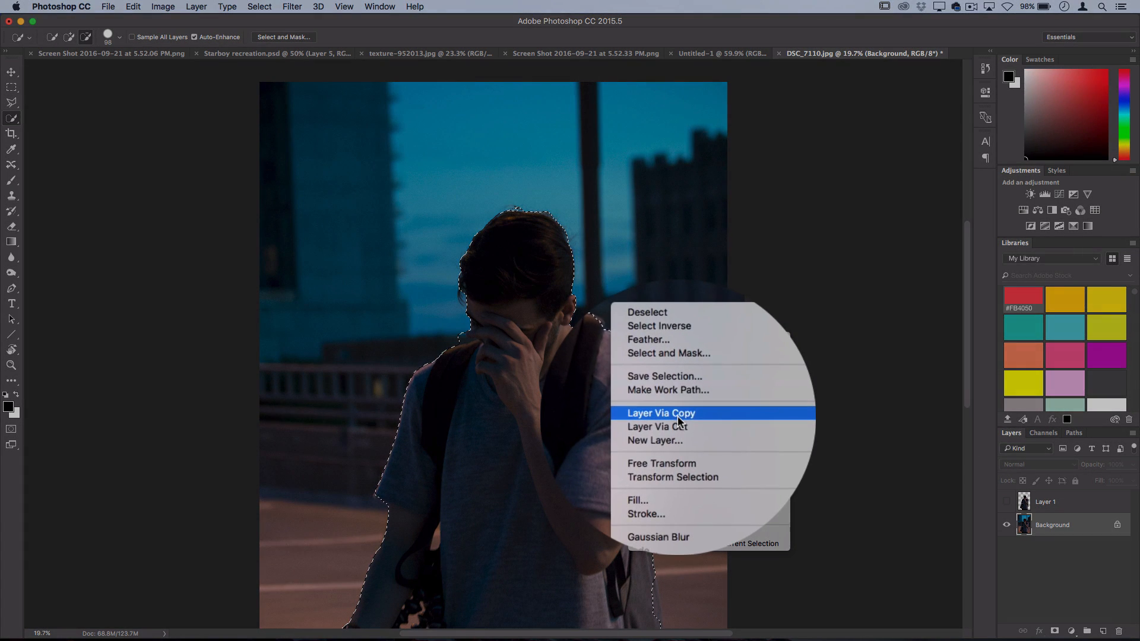
{"action": "left_click", "coordinate": [679, 419]}
- Delete the old hidden cutout, Layer 1, and hide the Background layer
{"action": "left_click", "coordinate": [1049, 504]}
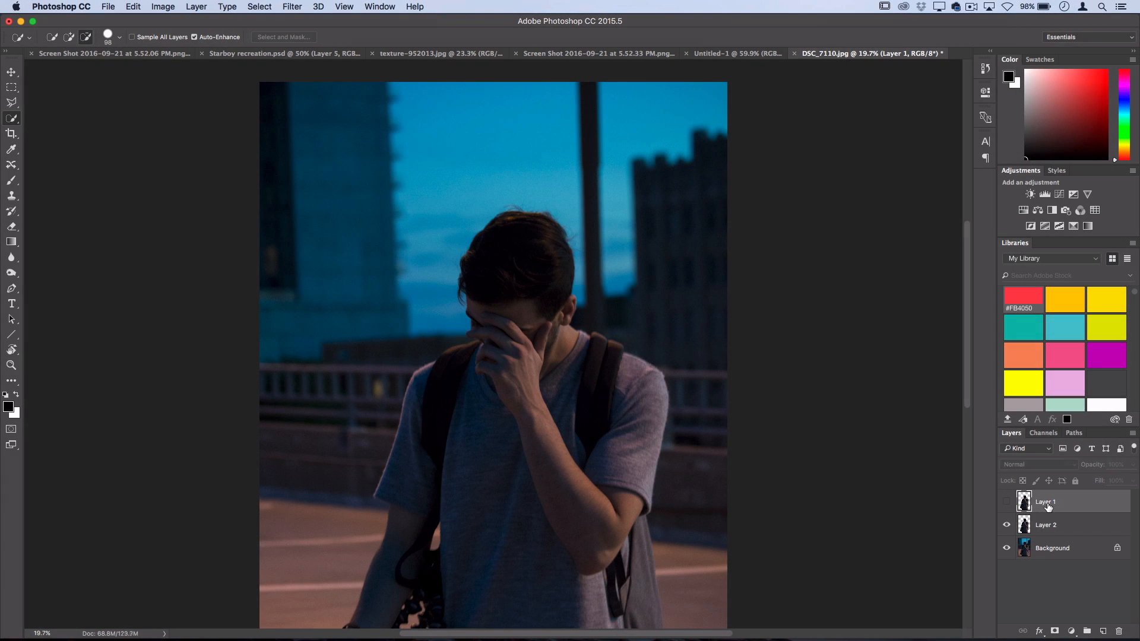
{"action": "key", "text": "BackSpace"}
{"action": "left_click", "coordinate": [1007, 525]}
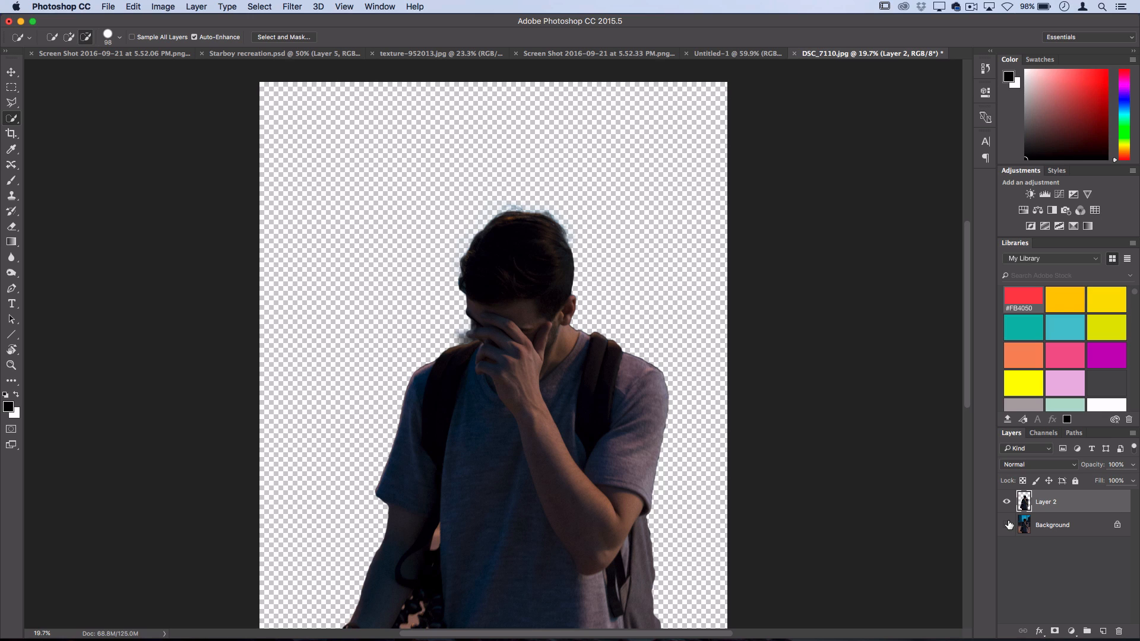
{"action": "scroll", "coordinate": [749, 348], "scroll_direction": "down", "scroll_amount": 1}
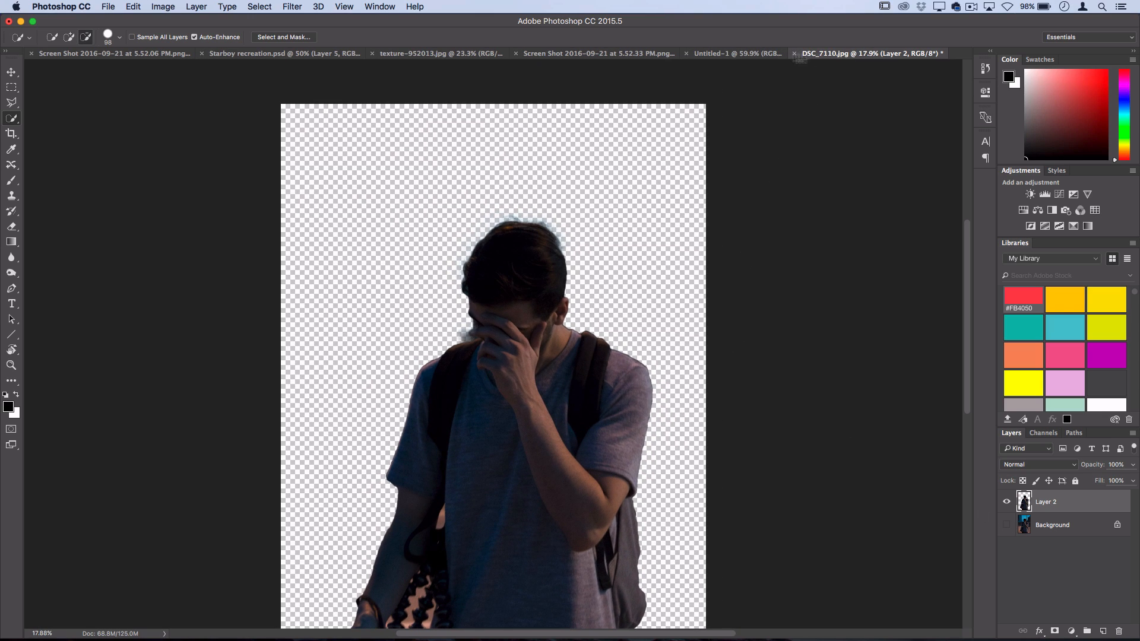
- Float the DSC_7110.jpg window, copy its Layer 2 into the Untitled-1 document and reposition the man on the canvas
{"action": "left_click", "coordinate": [726, 55]}
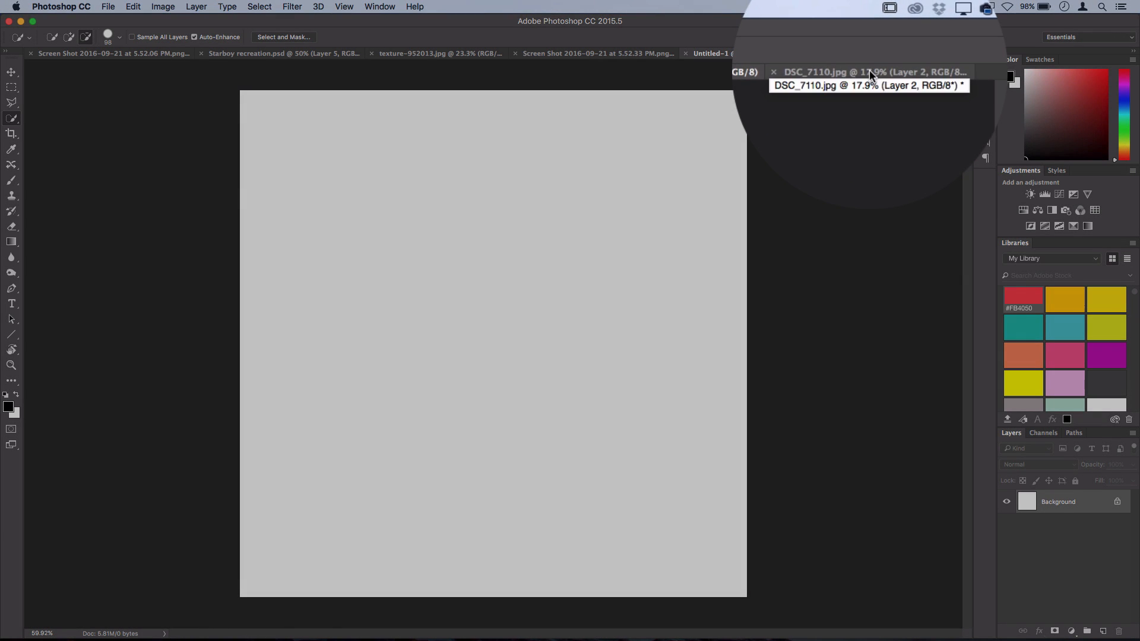
{"action": "left_click_drag", "start_coordinate": [869, 72], "coordinate": [523, 517]}
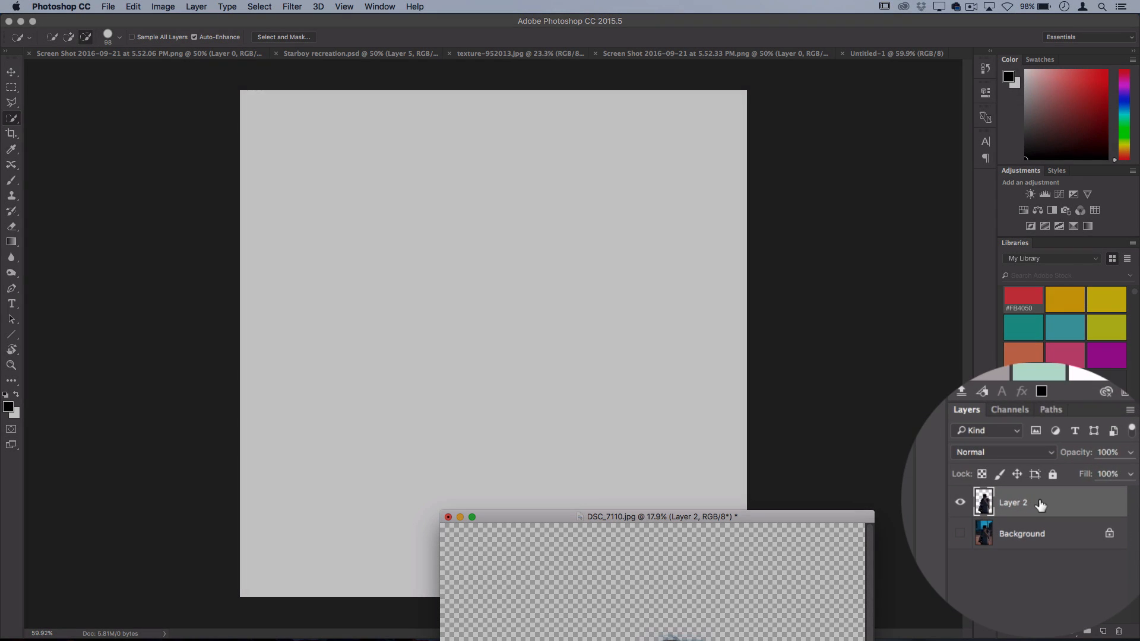
{"action": "left_click_drag", "start_coordinate": [1042, 504], "coordinate": [504, 297]}
{"action": "left_click", "coordinate": [11, 72]}
{"action": "left_click_drag", "start_coordinate": [451, 184], "coordinate": [422, 564]}
- Scale the man down proportionally with Free Transform and place him roughly centred, with his torso reaching the canvas's lower edge
{"action": "left_click", "coordinate": [133, 6]}
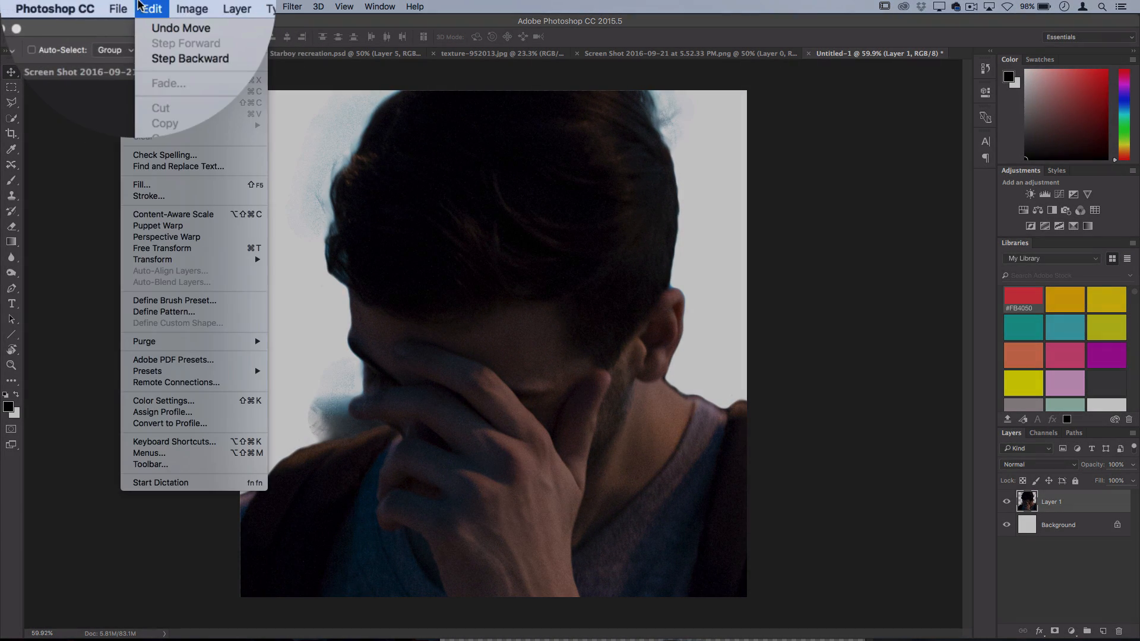
{"action": "left_click", "coordinate": [231, 251]}
{"action": "left_click_drag", "start_coordinate": [223, 137], "coordinate": [529, 279]}
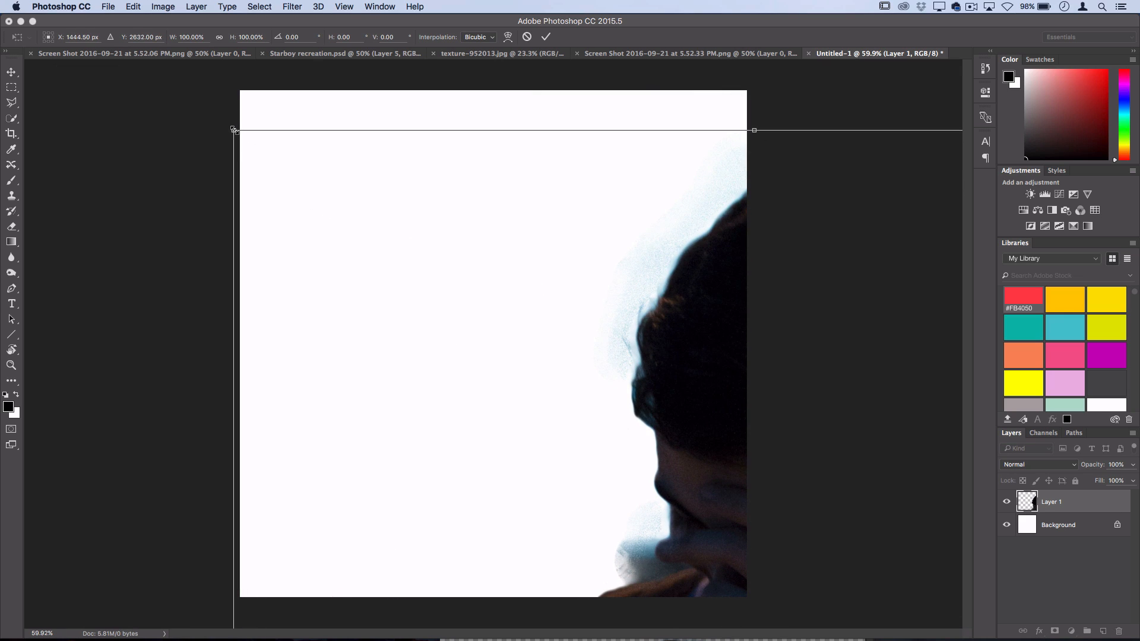
{"action": "key", "text": "shift"}
{"action": "left_click_drag", "start_coordinate": [233, 129], "coordinate": [555, 382]}
{"action": "left_click_drag", "start_coordinate": [716, 523], "coordinate": [468, 189]}
{"action": "left_click_drag", "start_coordinate": [490, 311], "coordinate": [504, 326]}
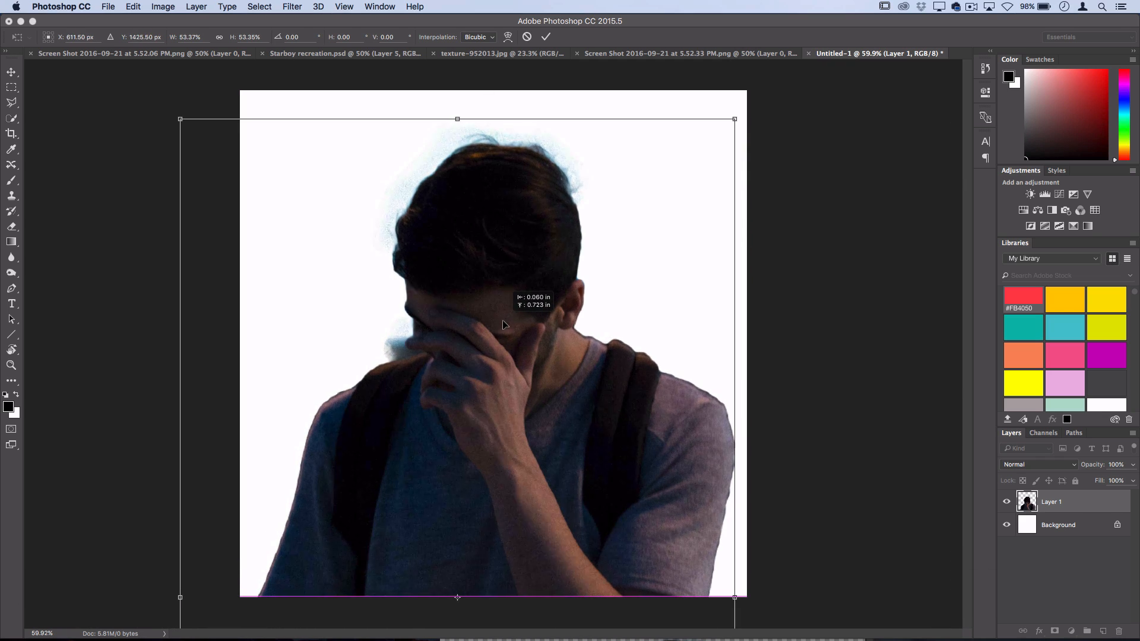
{"action": "left_click_drag", "start_coordinate": [181, 118], "coordinate": [224, 187]}
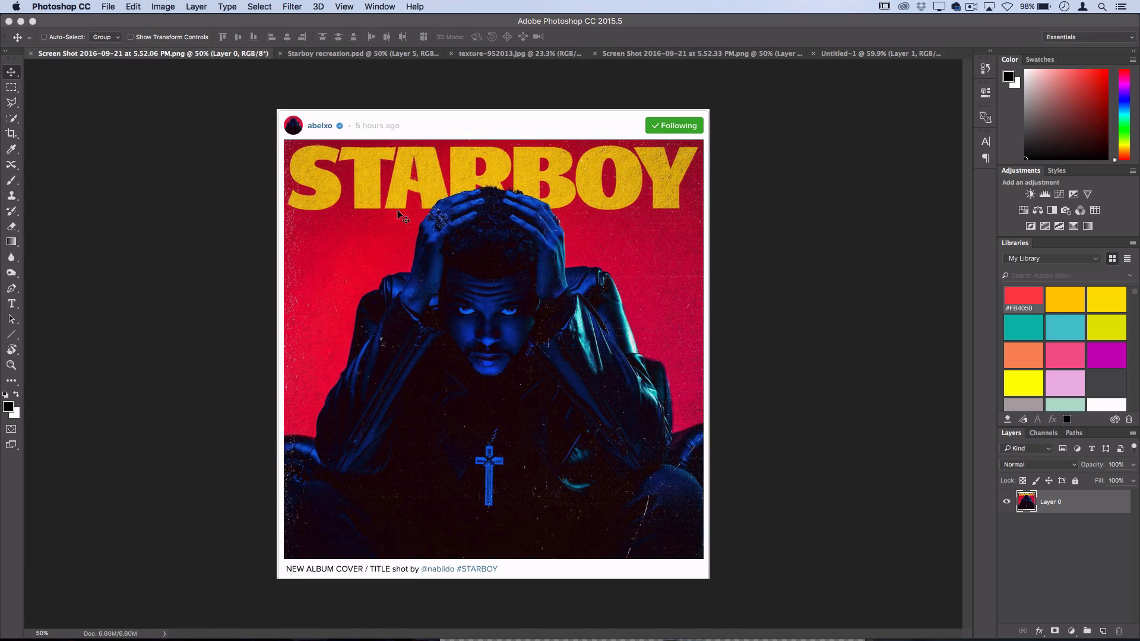
{"action": "left_click", "coordinate": [889, 53]}
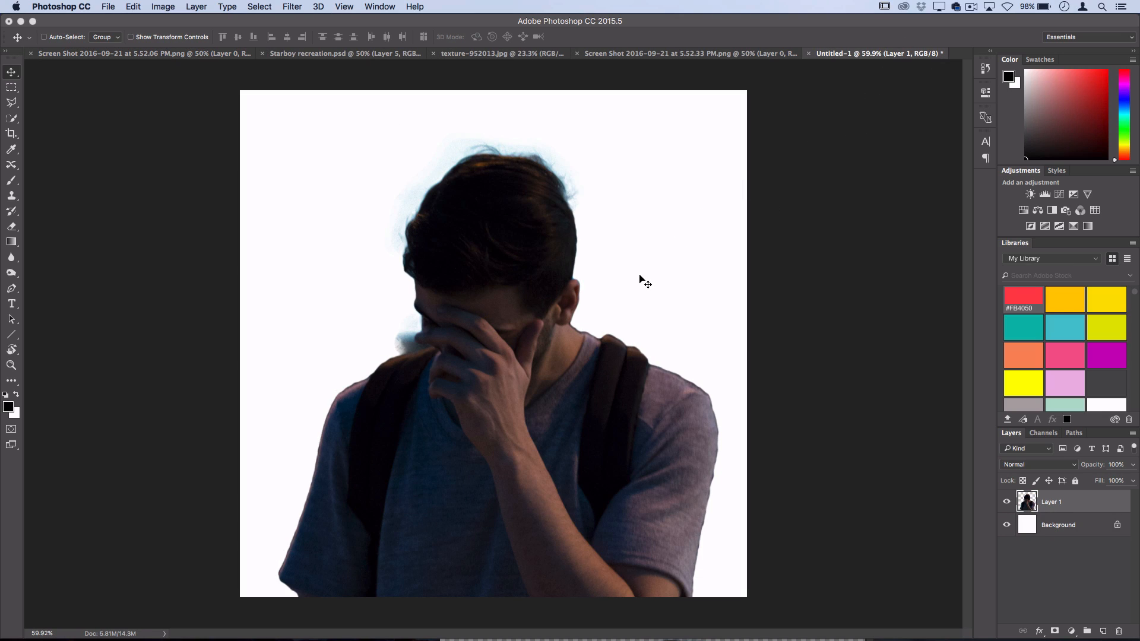
{"action": "left_click_drag", "start_coordinate": [645, 282], "coordinate": [636, 273]}
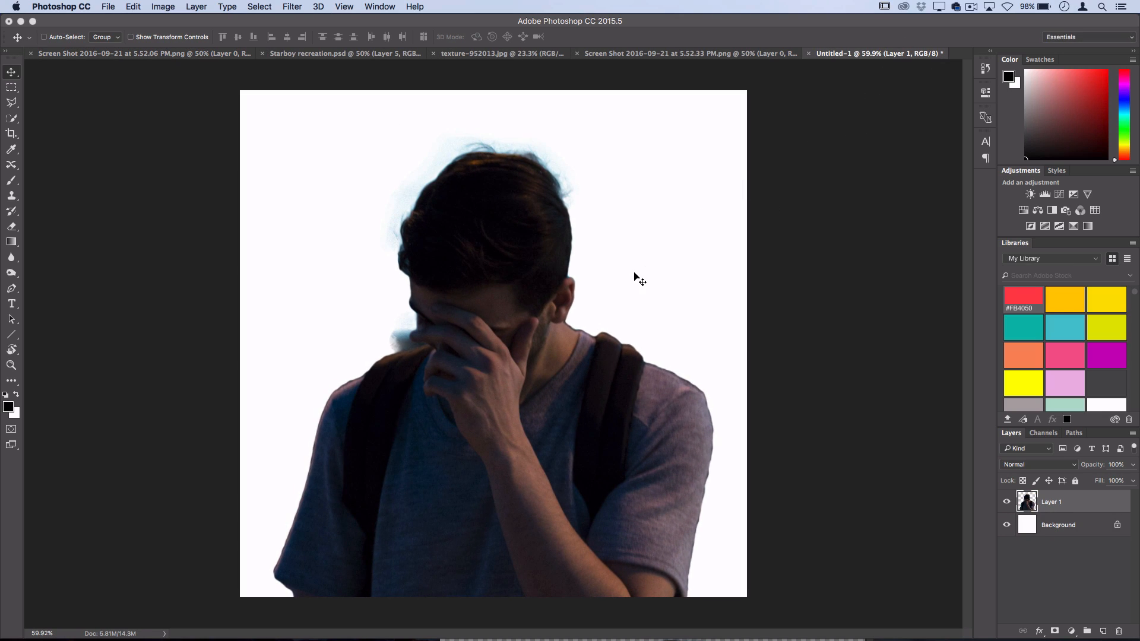
- Float the texture-952013.jpg window, copy its concrete texture into the Untitled-1 document above the man, and hide the new layer
{"action": "left_click", "coordinate": [500, 53]}
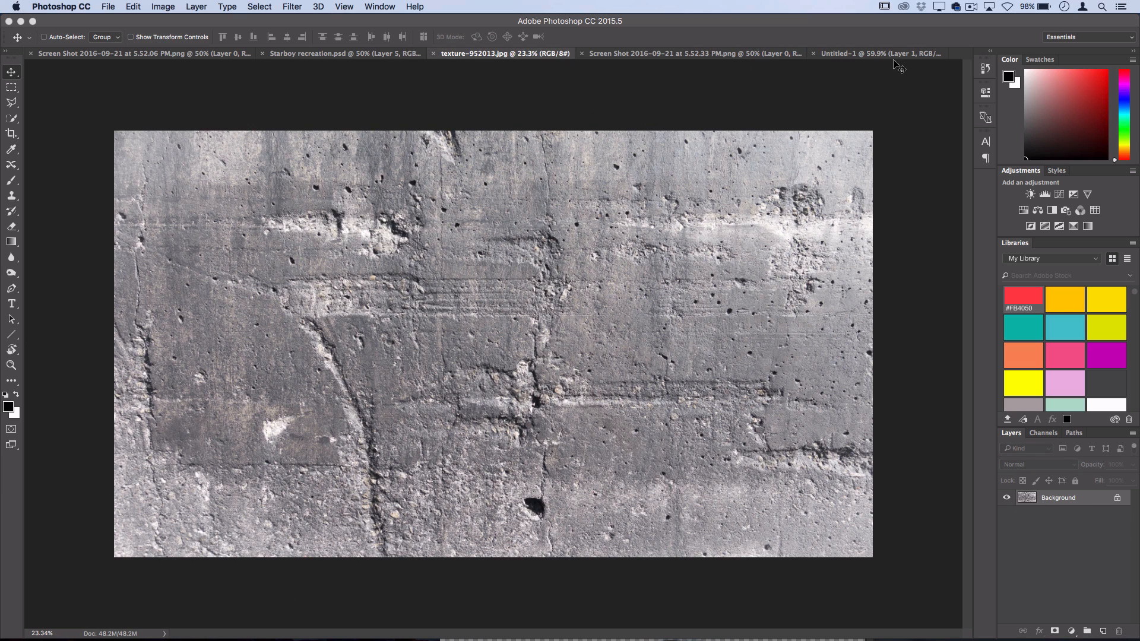
{"action": "left_click", "coordinate": [885, 53]}
{"action": "left_click_drag", "start_coordinate": [509, 54], "coordinate": [524, 567]}
{"action": "left_click_drag", "start_coordinate": [1063, 505], "coordinate": [469, 368]}
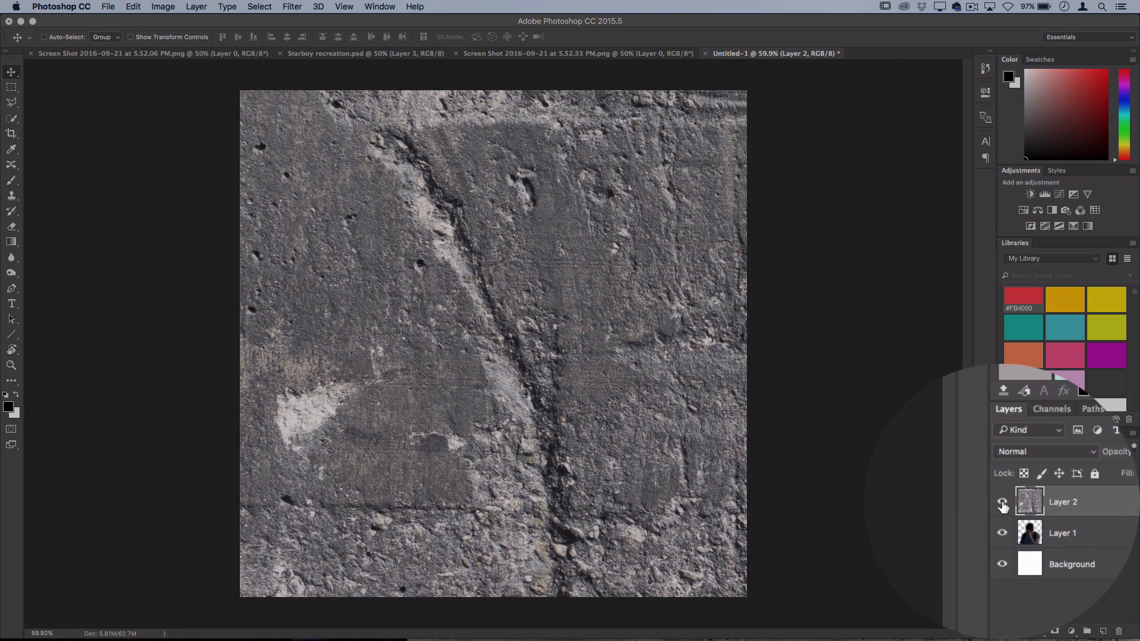
{"action": "left_click", "coordinate": [1006, 502]}
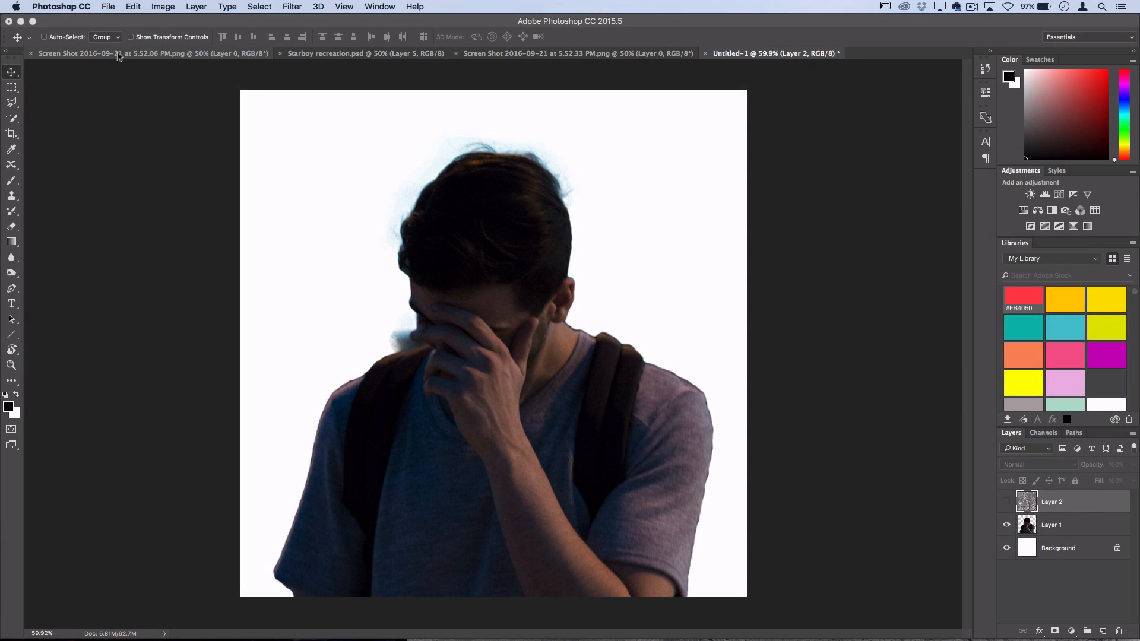
- Check the album cover screenshot, and add a Solid Color fill layer directly above the Background layer in Untitled-1
{"action": "left_click", "coordinate": [121, 53]}
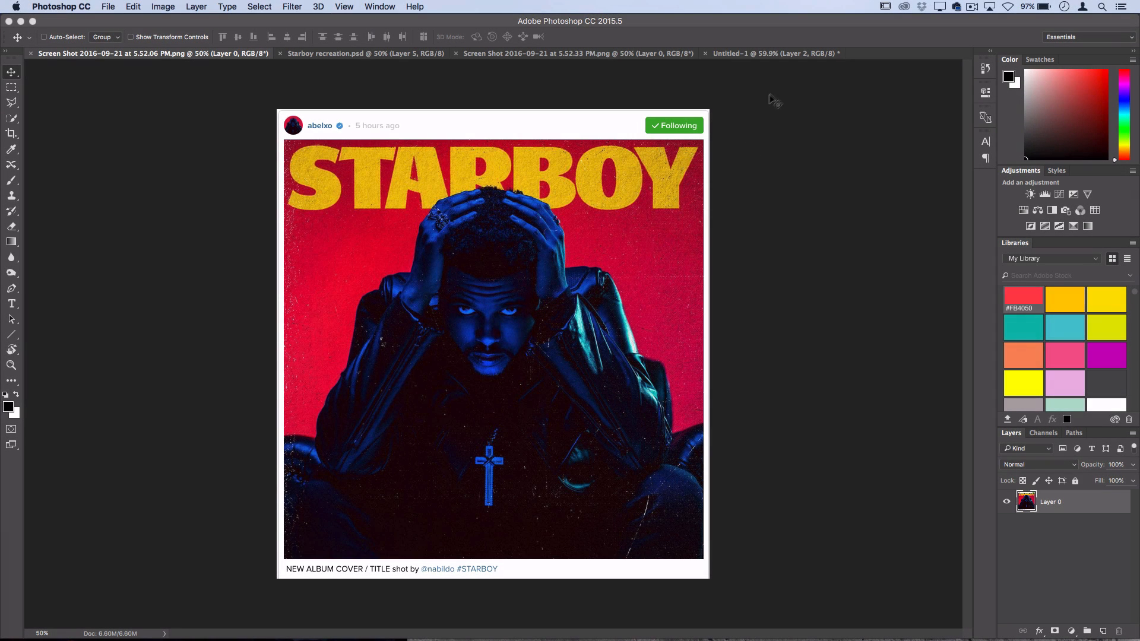
{"action": "left_click", "coordinate": [766, 54]}
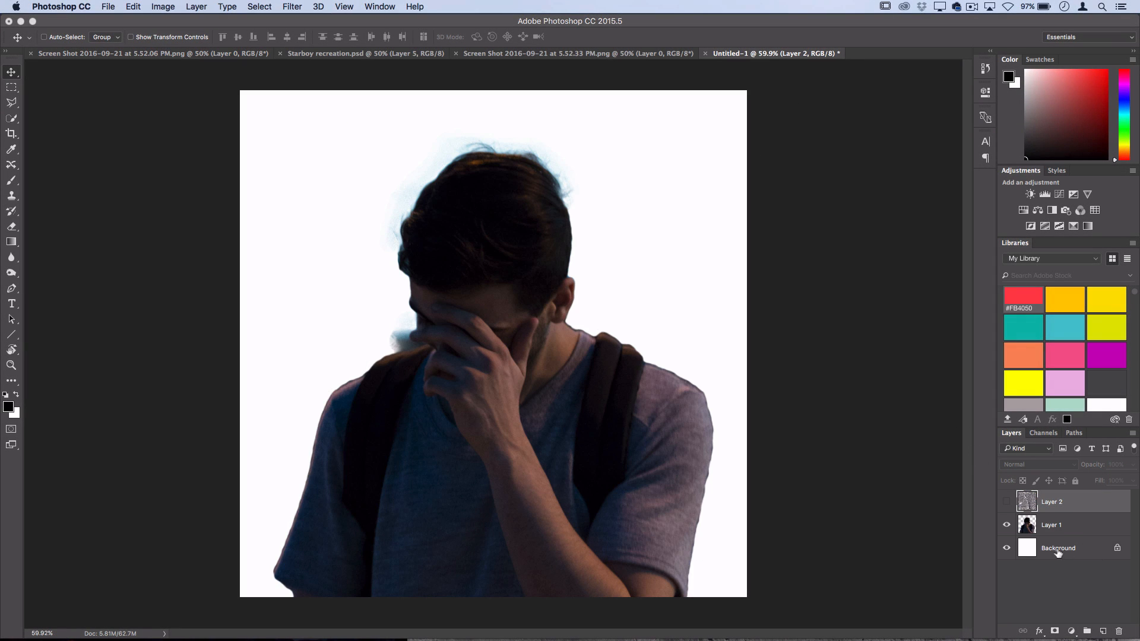
{"action": "left_click", "coordinate": [1065, 550]}
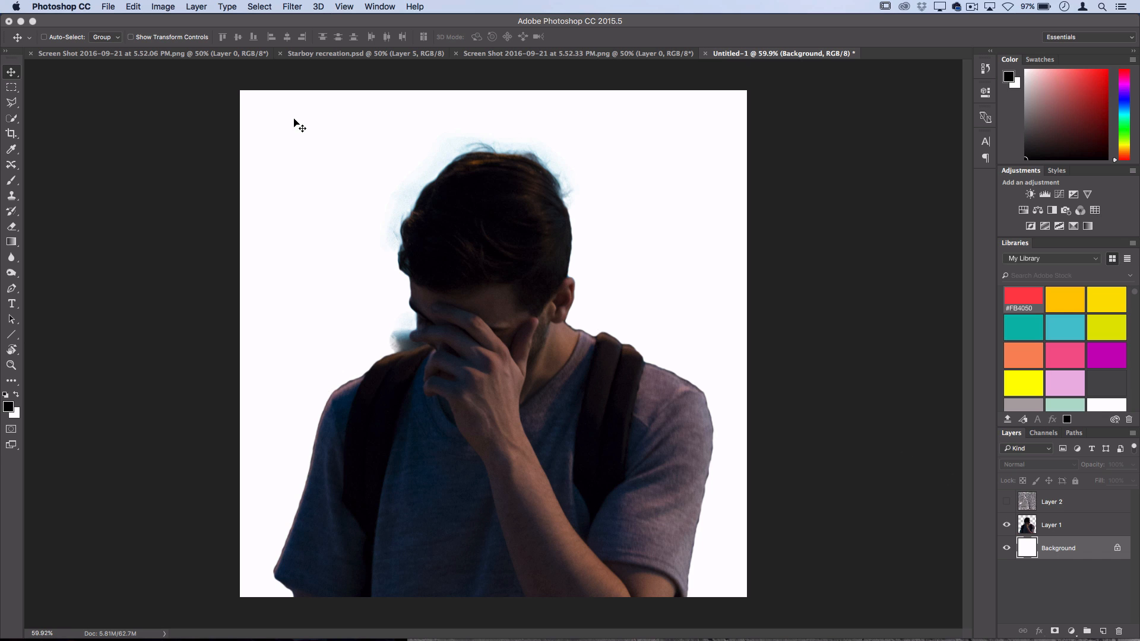
{"action": "left_click", "coordinate": [196, 6]}
{"action": "mouse_move", "coordinate": [306, 144]}
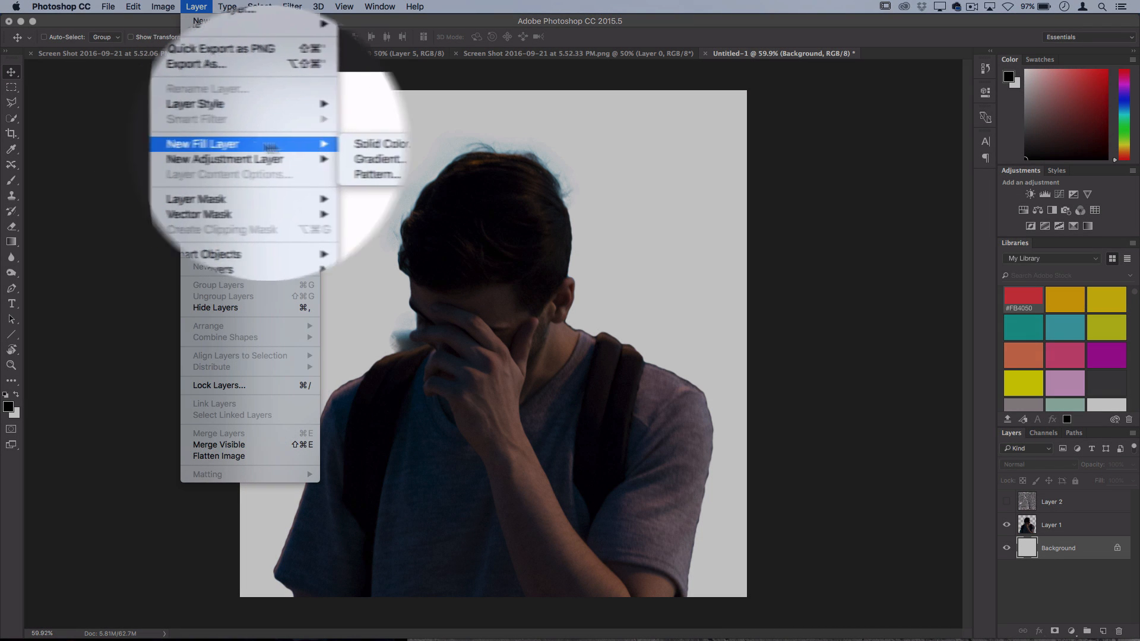
{"action": "left_click", "coordinate": [346, 144]}
{"action": "left_click", "coordinate": [509, 222]}
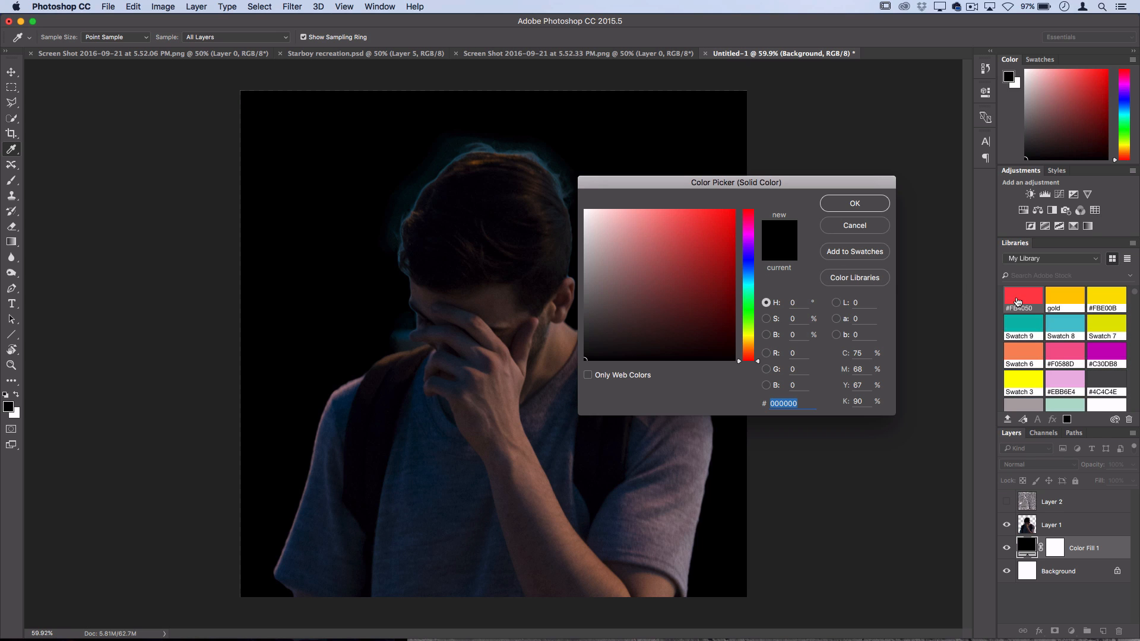
- Set the fill layer's colour to a bright pinkish red, #ee1f48, to match the reference cover's backdrop
{"action": "left_click", "coordinate": [720, 231]}
{"action": "left_click", "coordinate": [750, 226]}
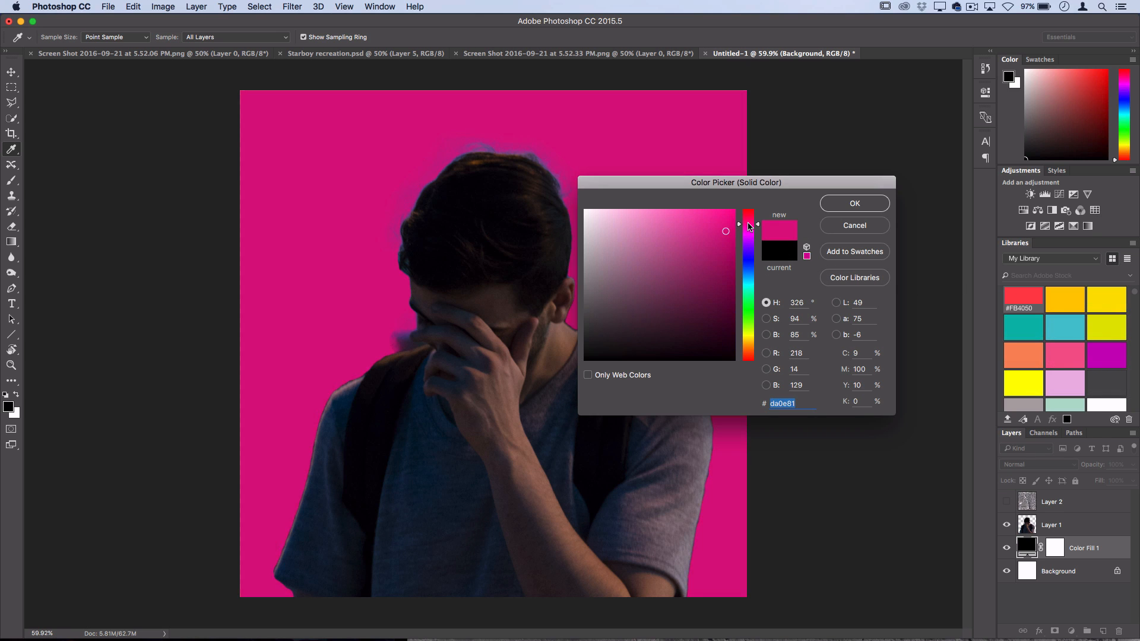
{"action": "left_click", "coordinate": [750, 226]}
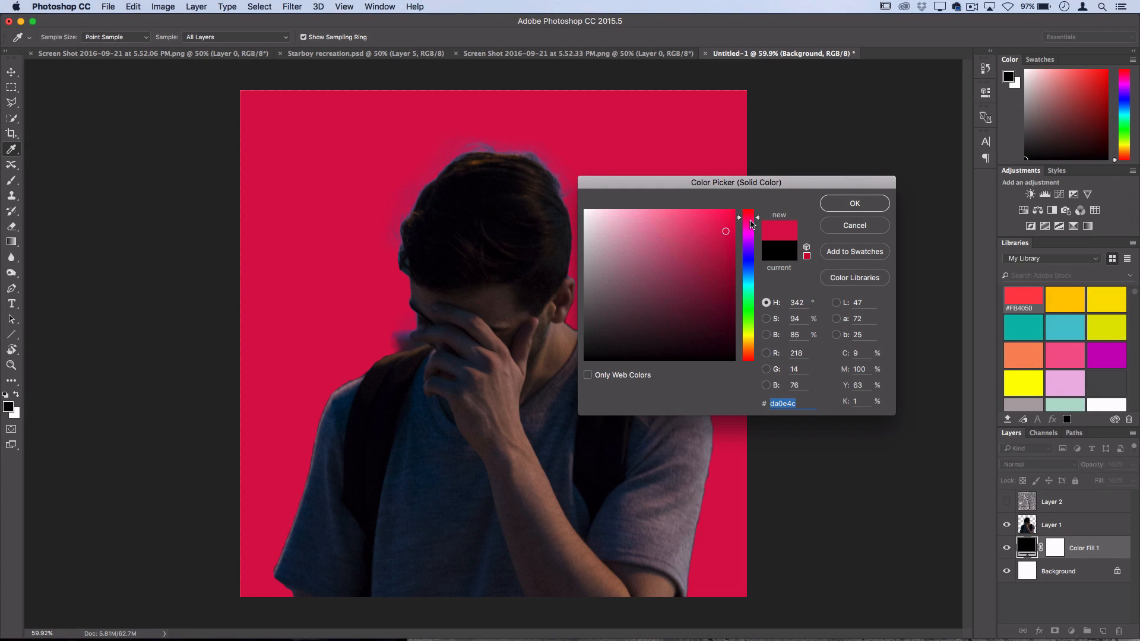
{"action": "left_click", "coordinate": [711, 223]}
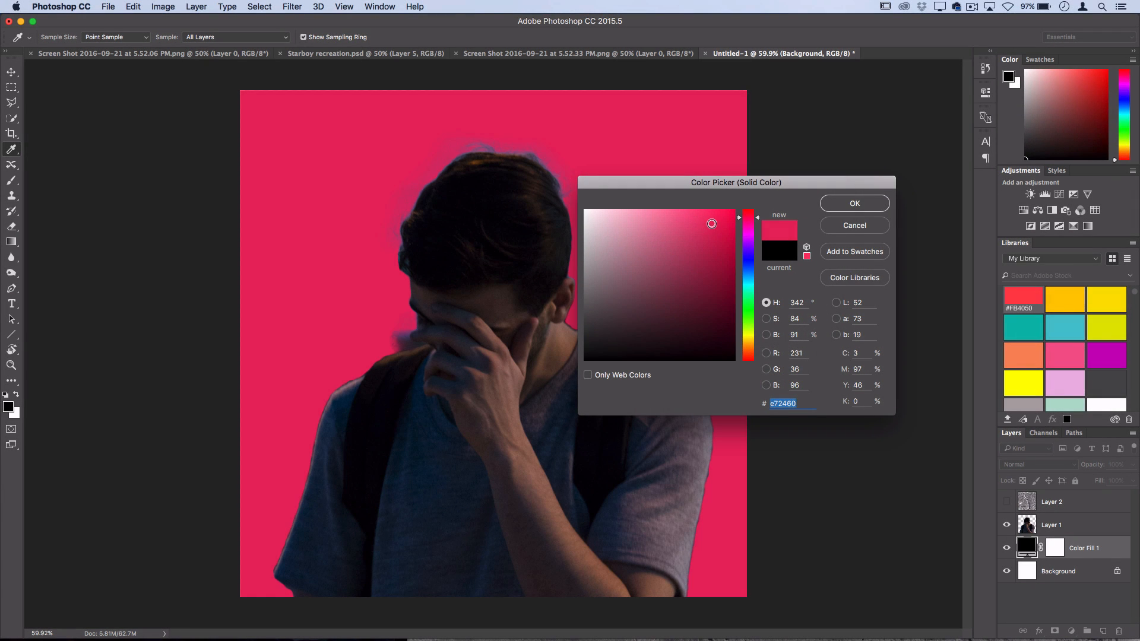
{"action": "left_click_drag", "start_coordinate": [712, 224], "coordinate": [722, 222]}
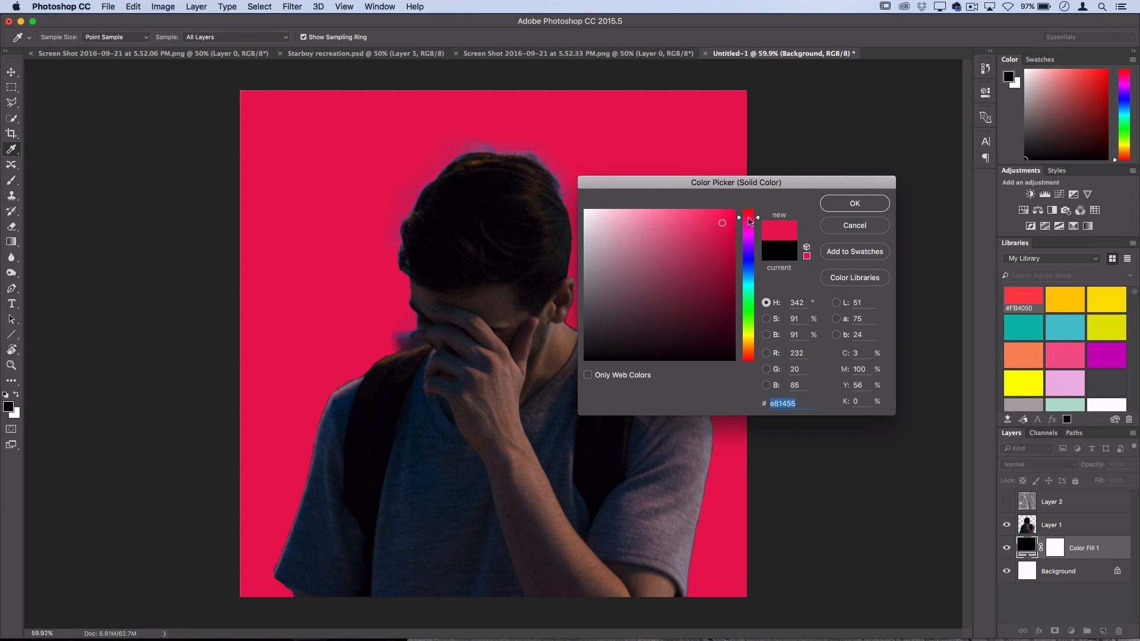
{"action": "left_click", "coordinate": [844, 203]}
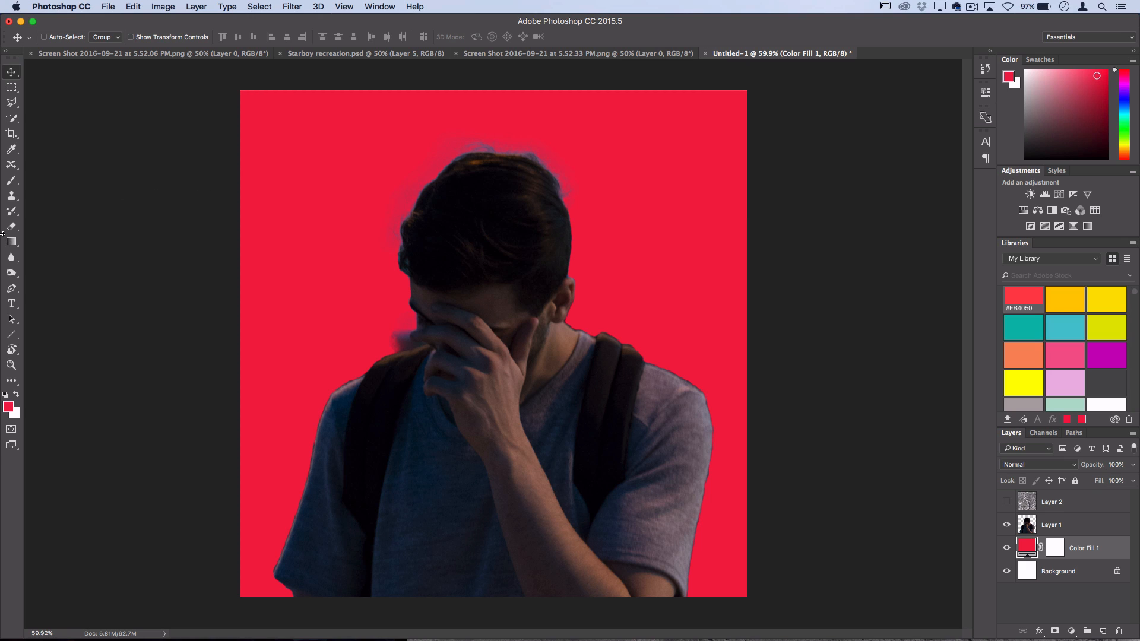
- Check the reference cover's title, and add the text STARBOY in Phosphate Solid, 17 pt, behind the man near the canvas's upper-left corner
{"action": "left_click", "coordinate": [11, 303]}
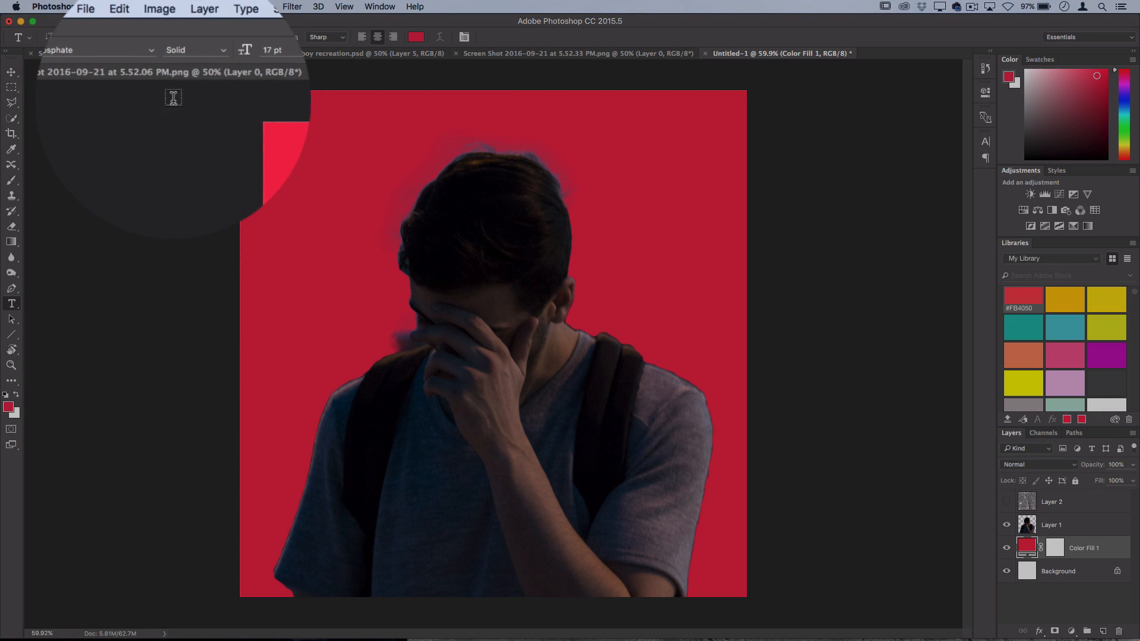
{"action": "left_click", "coordinate": [155, 55]}
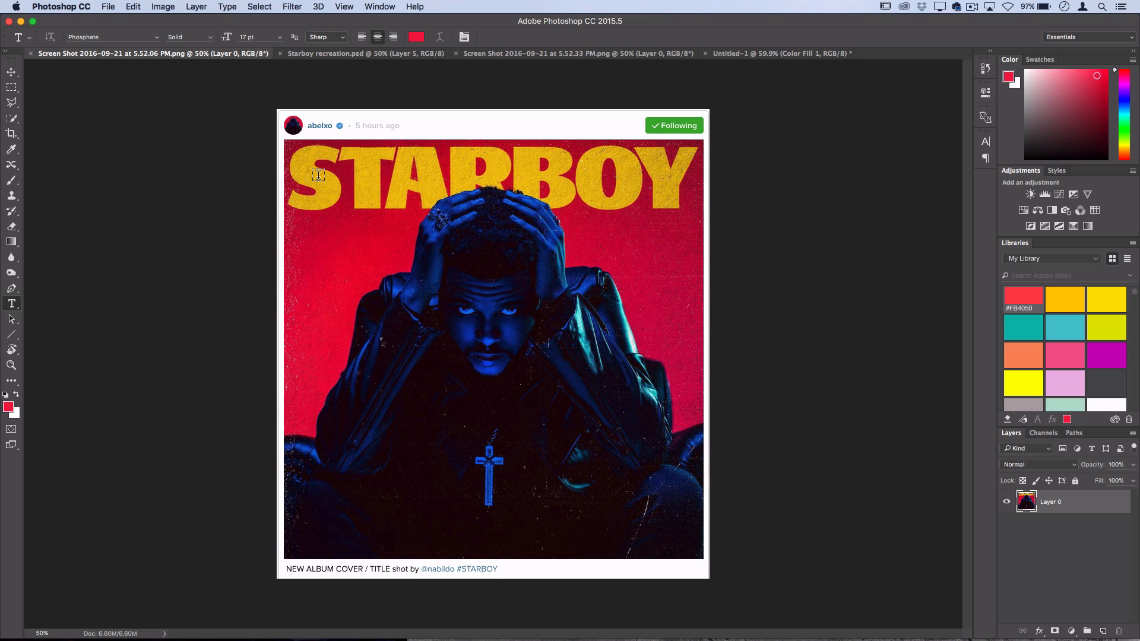
{"action": "left_click", "coordinate": [722, 53]}
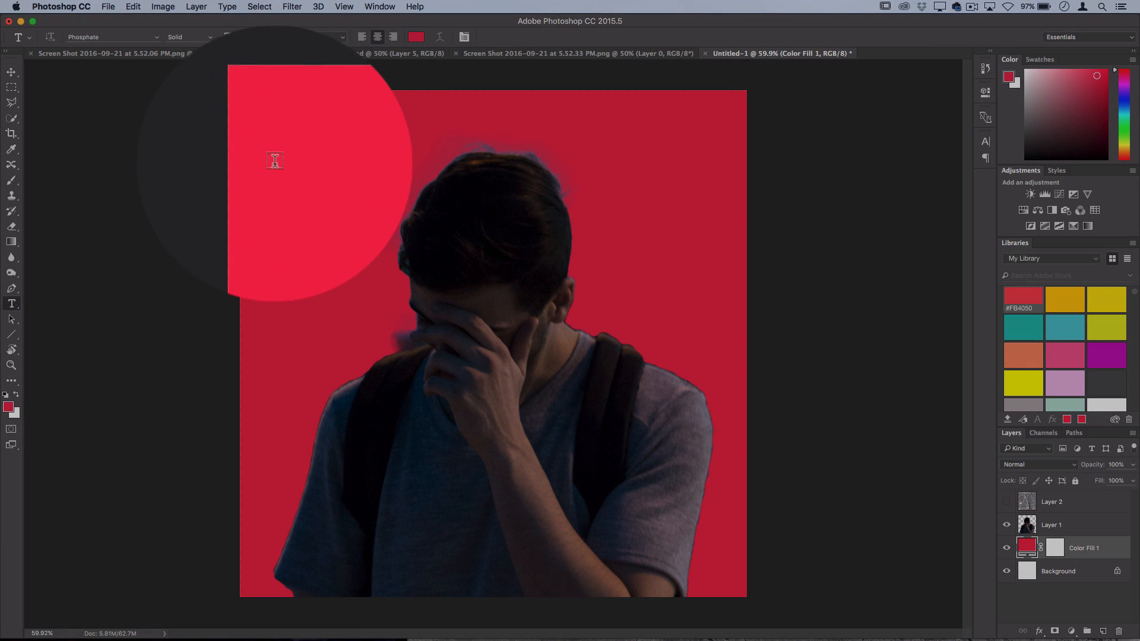
{"action": "left_click", "coordinate": [274, 161]}
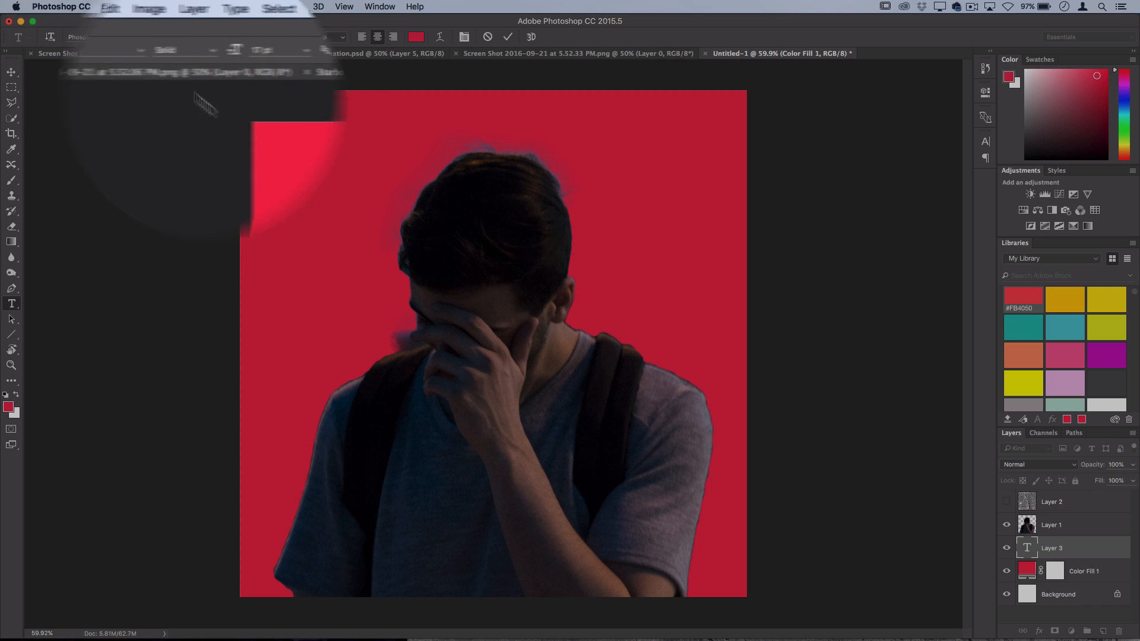
{"action": "type", "text": "STAR"}
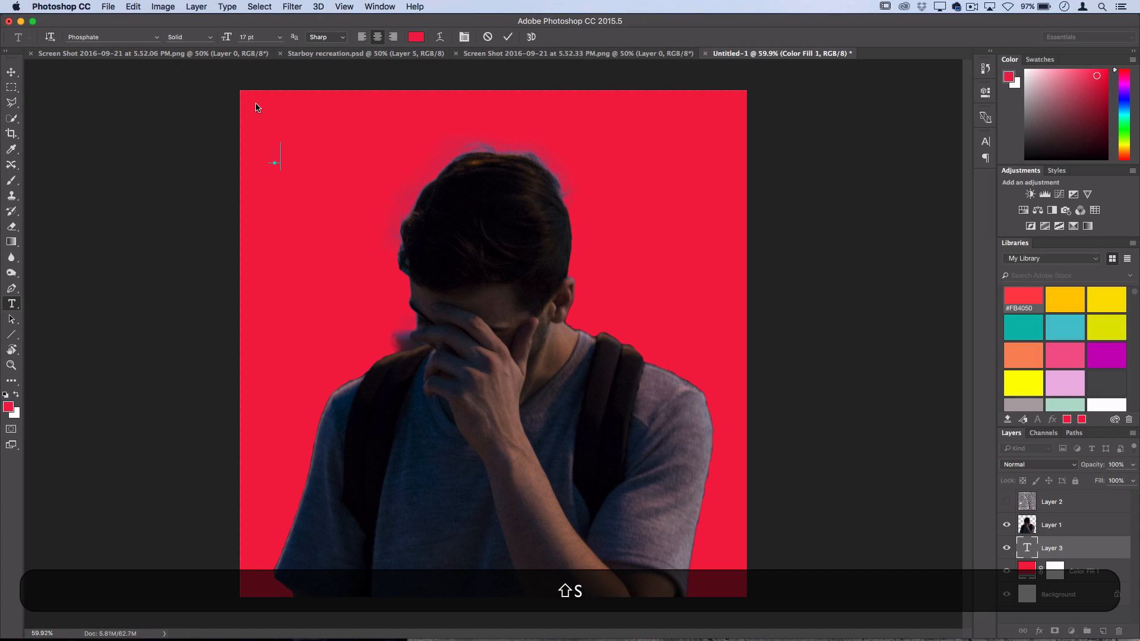
{"action": "type", "text": "BOY"}
- Select all of the STARBOY text, recolour it golden yellow, and place it fully inside the canvas above the man's head
{"action": "left_click_drag", "start_coordinate": [325, 153], "coordinate": [223, 155]}
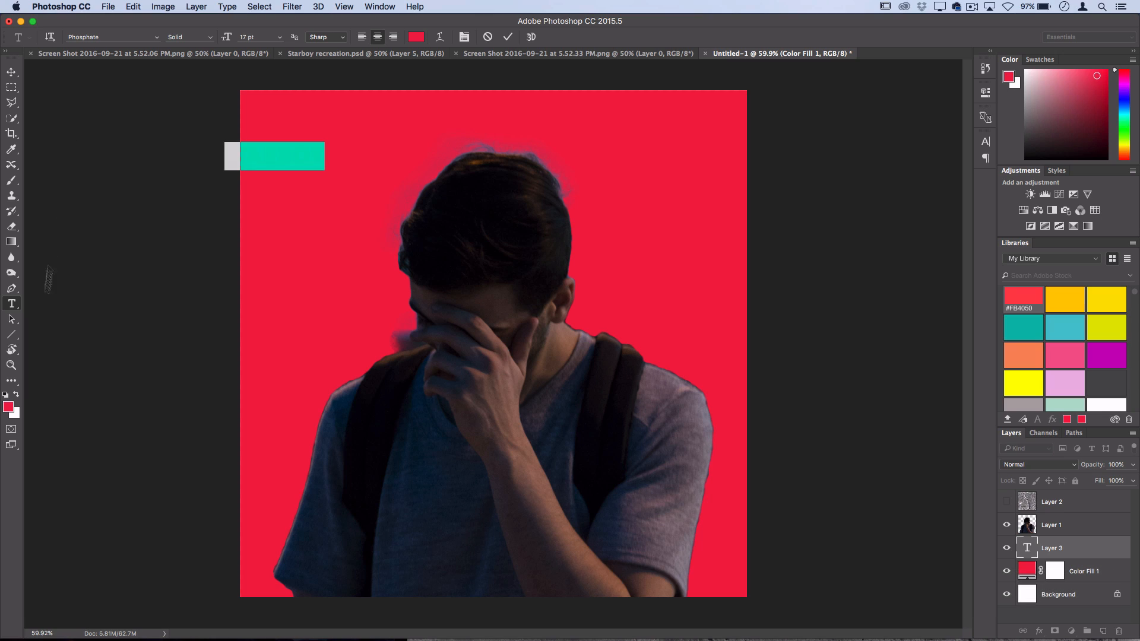
{"action": "left_click", "coordinate": [314, 240]}
{"action": "left_click_drag", "start_coordinate": [316, 153], "coordinate": [156, 153]}
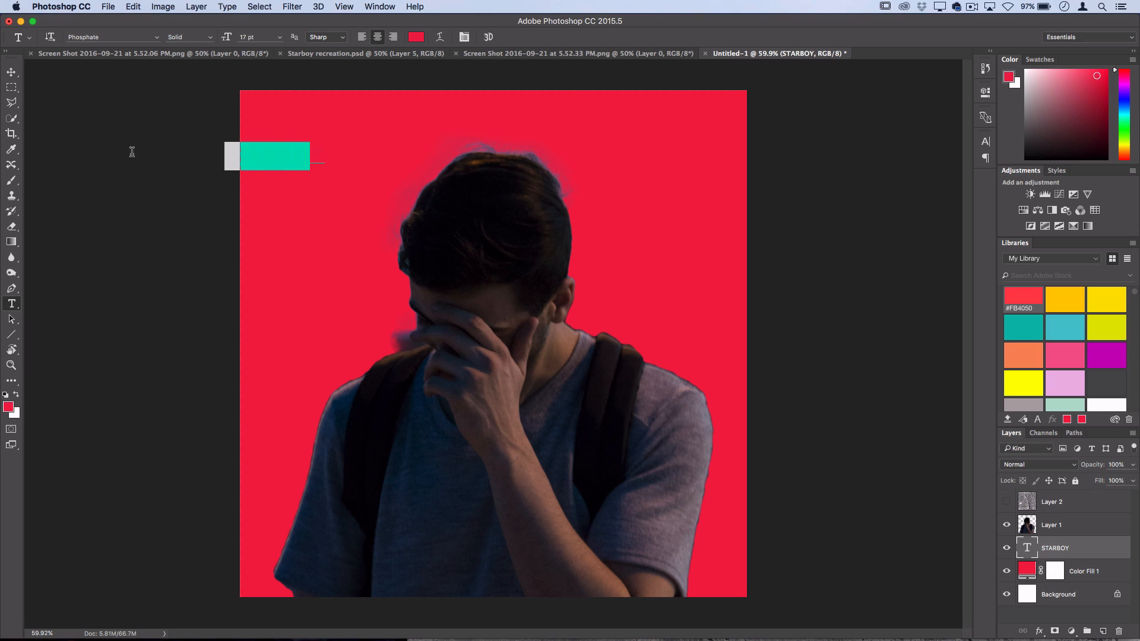
{"action": "left_click", "coordinate": [8, 407]}
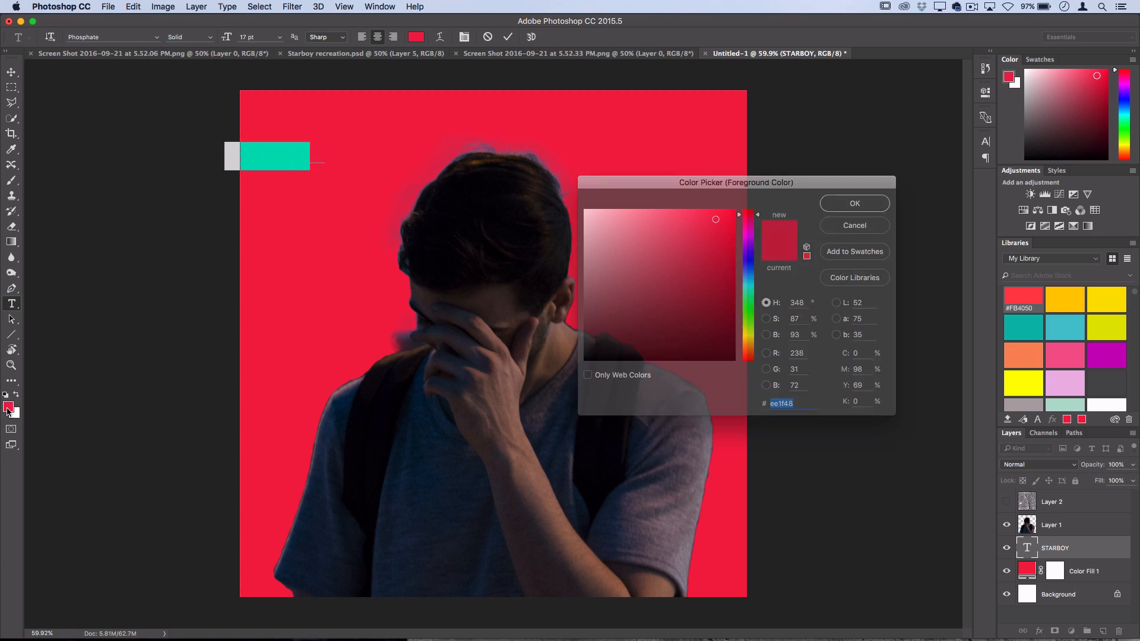
{"action": "left_click", "coordinate": [752, 338]}
{"action": "left_click_drag", "start_coordinate": [714, 229], "coordinate": [795, 168]}
{"action": "left_click", "coordinate": [749, 340]}
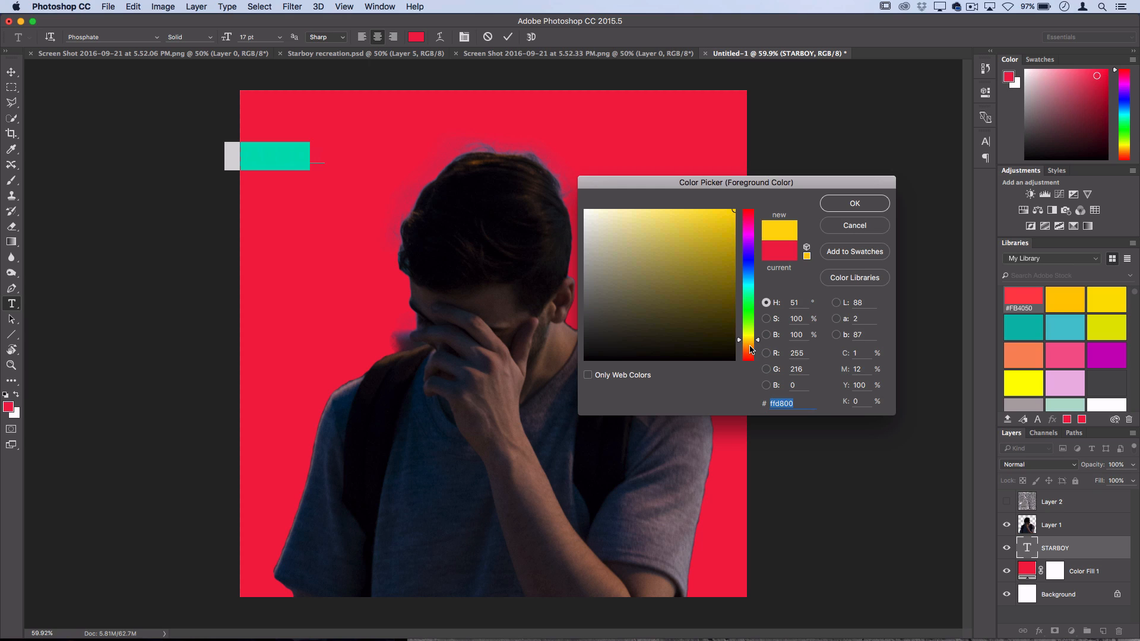
{"action": "left_click", "coordinate": [845, 199]}
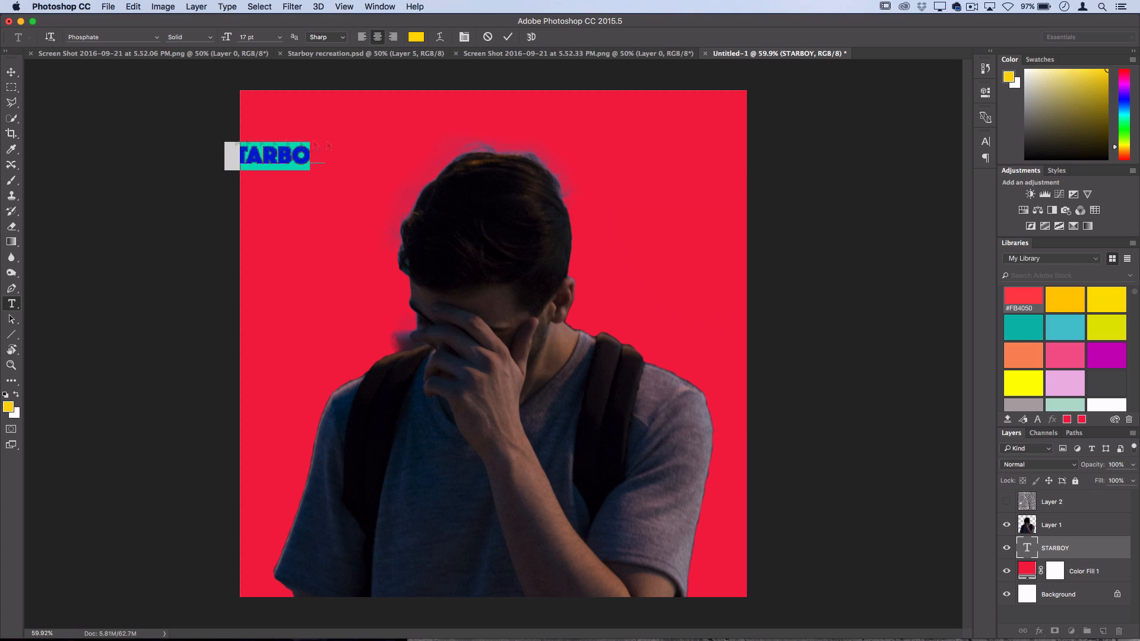
{"action": "left_click", "coordinate": [11, 72]}
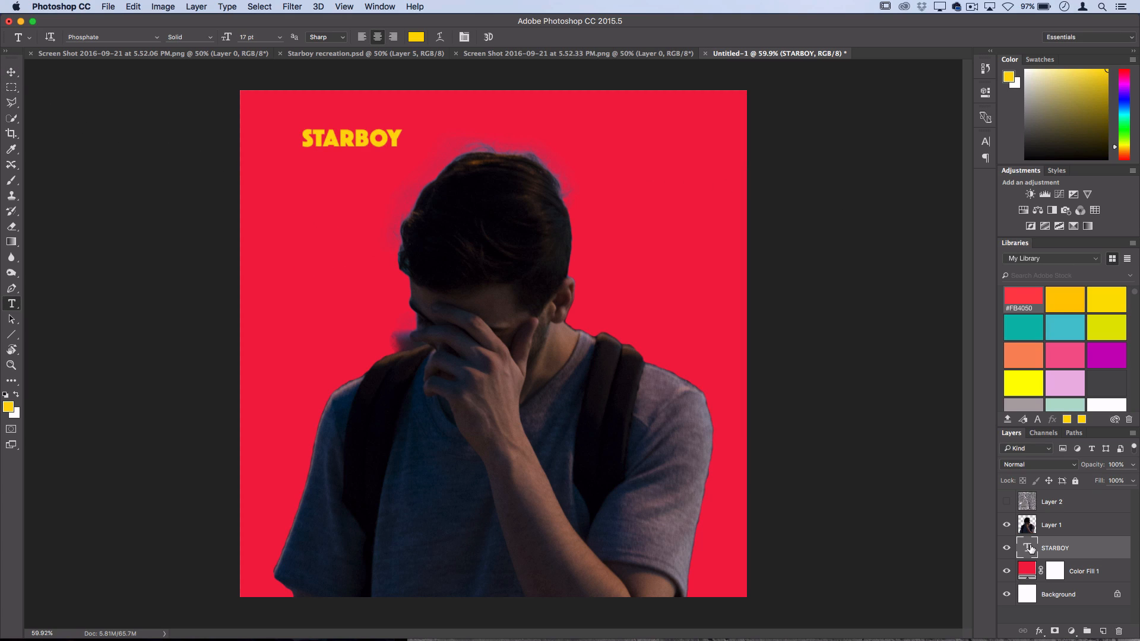
- Enlarge the STARBOY text proportionally with Free Transform until it spans nearly the full canvas width
{"action": "left_click", "coordinate": [108, 7]}
{"action": "mouse_move", "coordinate": [133, 6]}
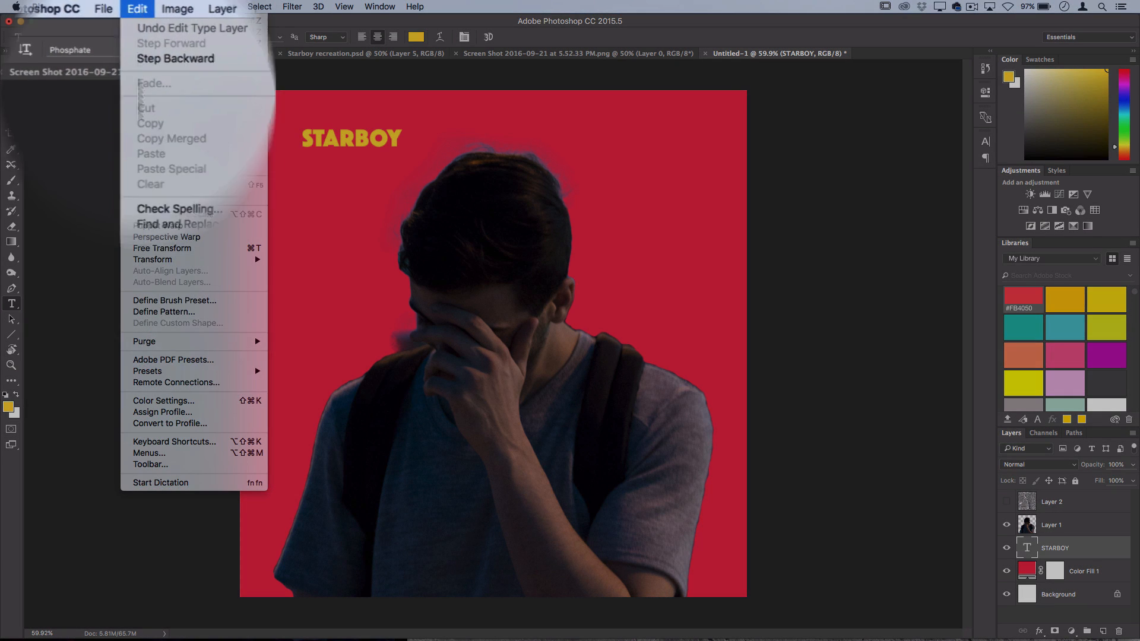
{"action": "left_click", "coordinate": [202, 253]}
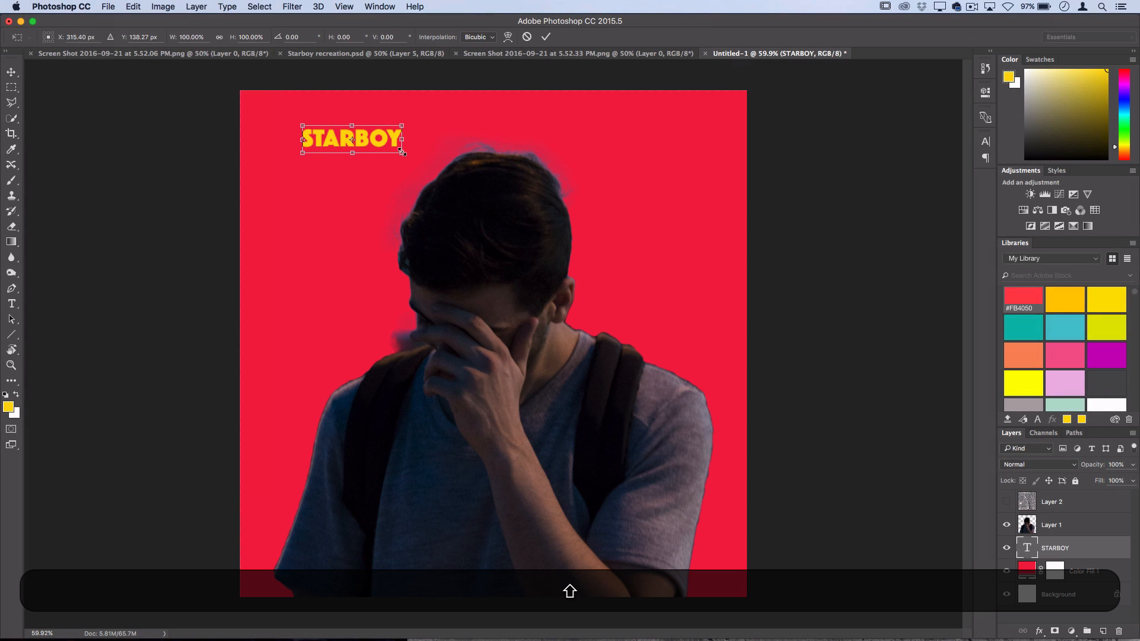
{"action": "left_click_drag", "start_coordinate": [401, 152], "coordinate": [736, 357]}
{"action": "key", "text": "Return"}
- Move the STARBOY title up close to the canvas's upper edge and nudge it into horizontally centred position
{"action": "left_click", "coordinate": [11, 72]}
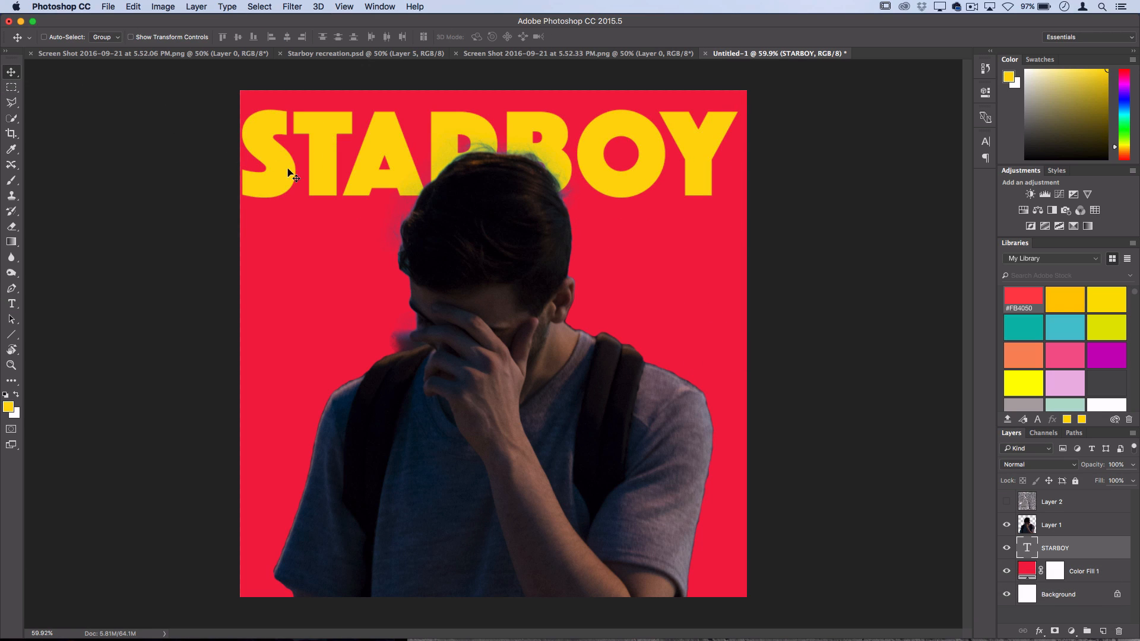
{"action": "left_click_drag", "start_coordinate": [288, 170], "coordinate": [289, 156]}
{"action": "key", "text": "Right"}
{"action": "key", "text": "Right"}
{"action": "key", "text": "Right"}
{"action": "key", "text": "Right"}
{"action": "key", "text": "Down"}
{"action": "key", "text": "Down"}
{"action": "key", "text": "Down"}
{"action": "key", "text": "Down"}
{"action": "key", "text": "Down"}
{"action": "key", "text": "Down"}
{"action": "key", "text": "Up"}
{"action": "key", "text": "Up"}
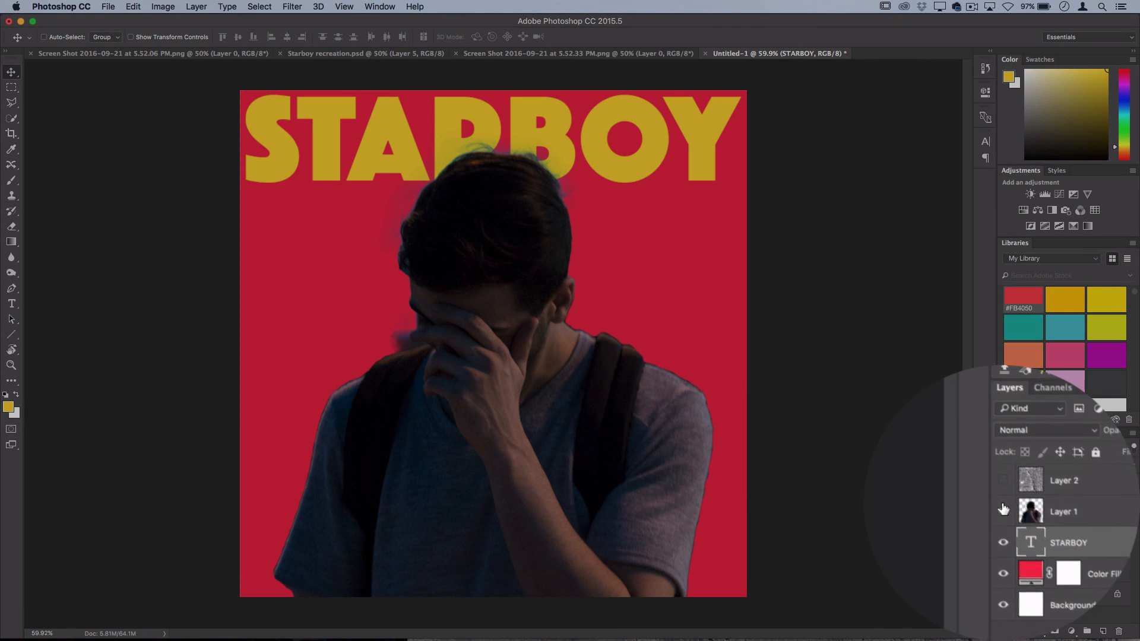
- Select all the text of the STARBOY layer for editing and display the Character settings
{"action": "double_click", "coordinate": [1027, 548]}
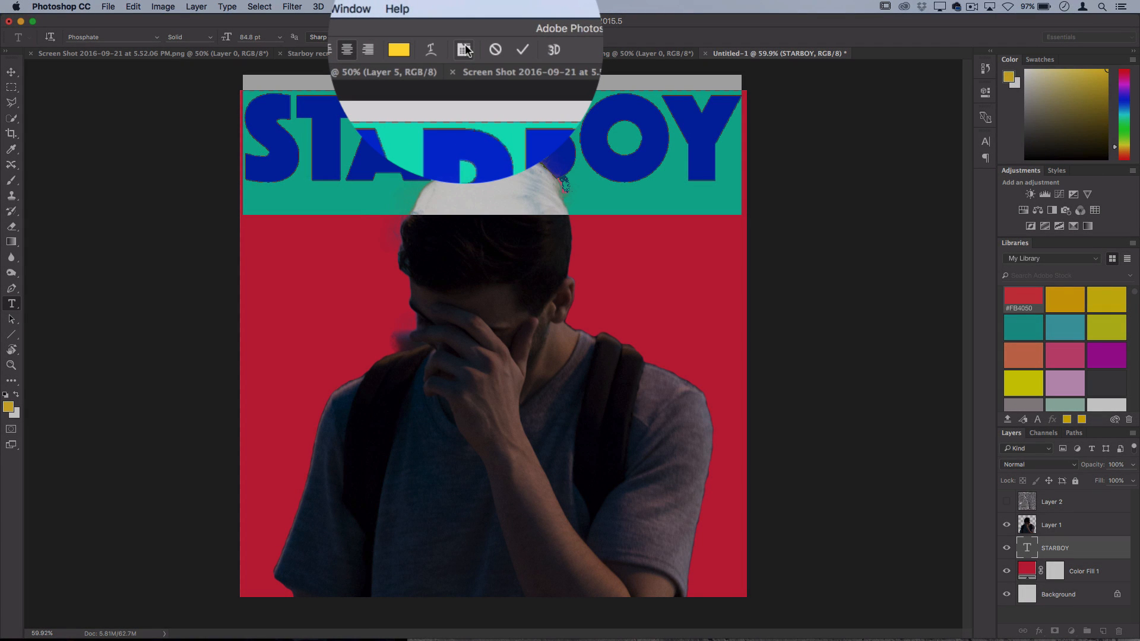
{"action": "left_click", "coordinate": [465, 37]}
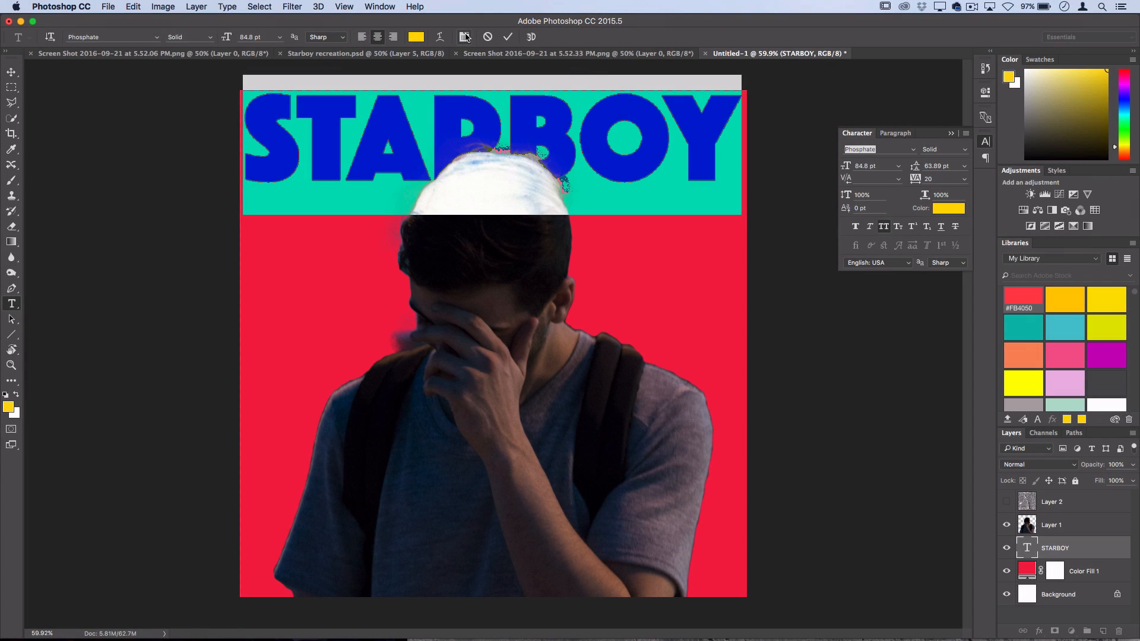
{"action": "left_click", "coordinate": [380, 7]}
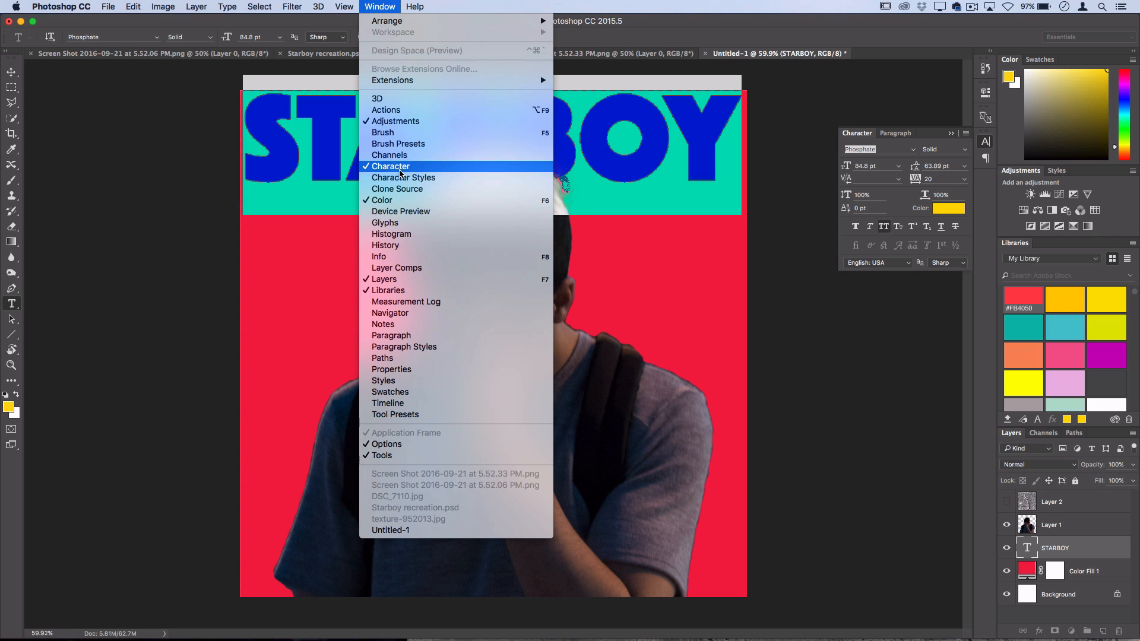
{"action": "left_click", "coordinate": [373, 5]}
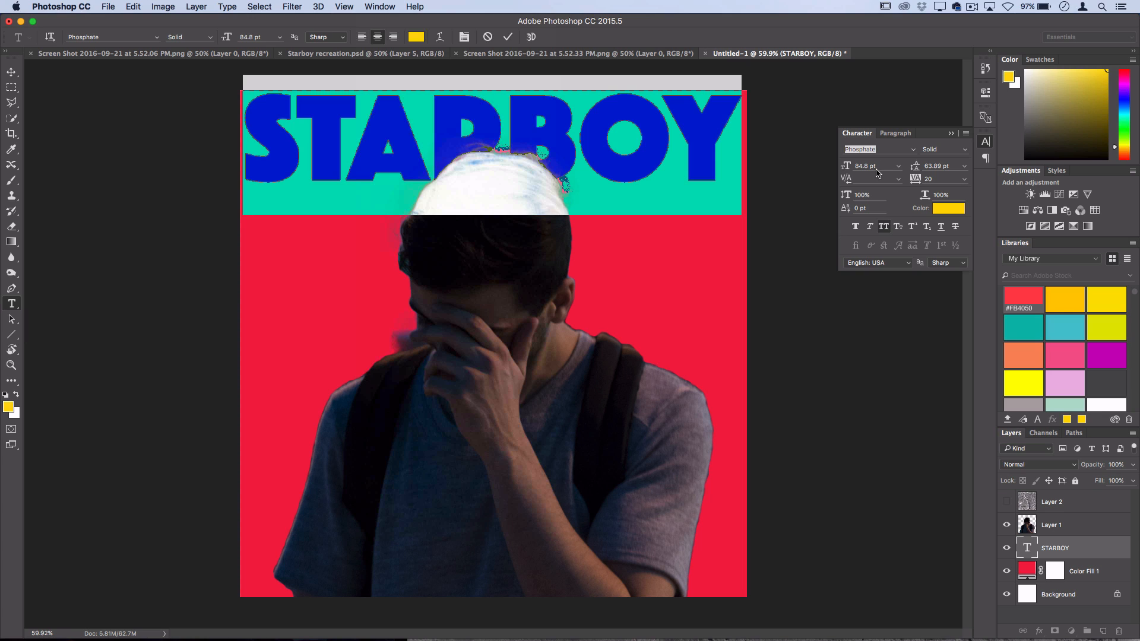
- Try tightening the STARBOY title's tracking to -20, and revert the letter spacing
{"action": "left_click", "coordinate": [949, 181]}
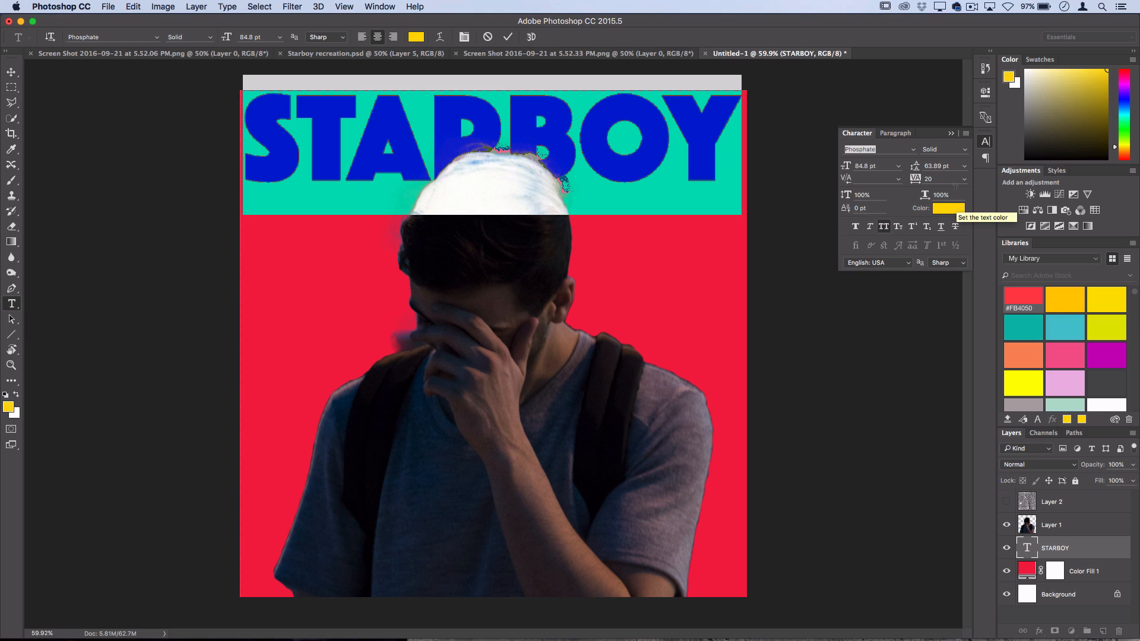
{"action": "key", "text": "Down"}
{"action": "key", "text": "Down"}
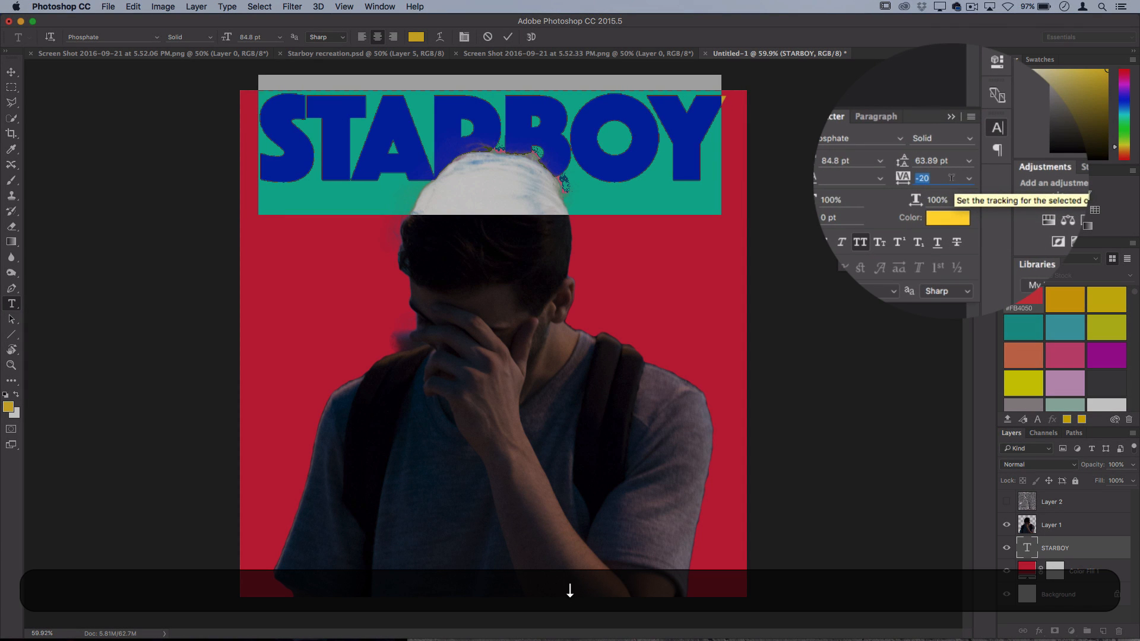
{"action": "key", "text": "Up"}
{"action": "key", "text": "Up"}
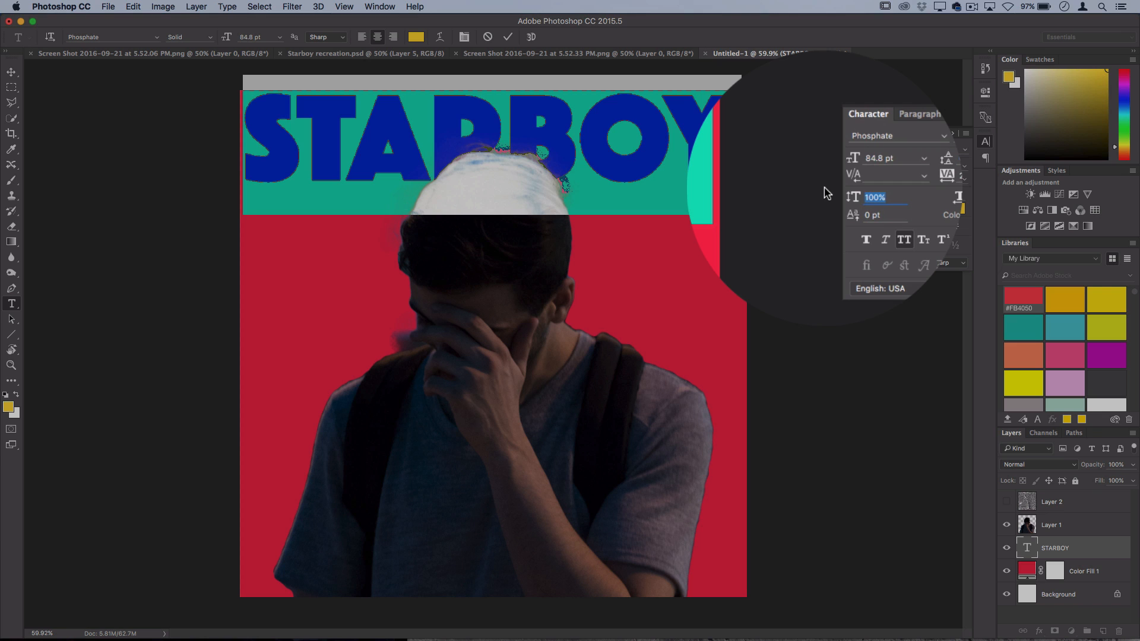
- Reduce the vertical scale of the STARBOY title to 94% and commit the text edit
{"action": "key", "text": "Down"}
{"action": "key", "text": "Down"}
{"action": "key", "text": "Down"}
{"action": "key", "text": "Down"}
{"action": "key", "text": "Down"}
{"action": "key", "text": "Down"}
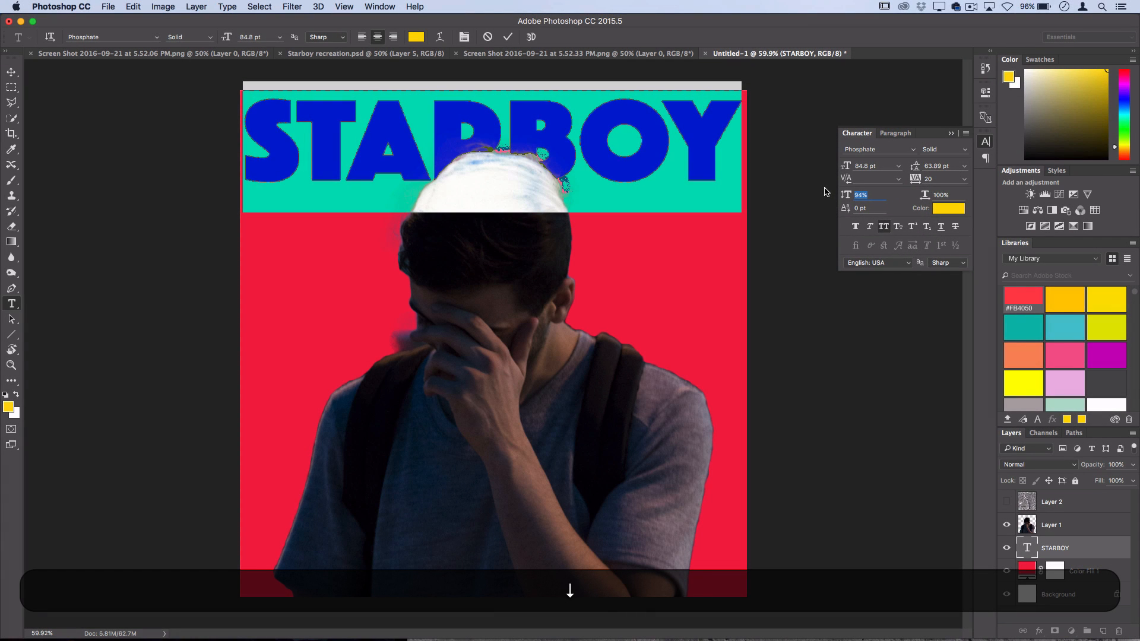
{"action": "key", "text": "Up"}
{"action": "key", "text": "Down"}
{"action": "left_click", "coordinate": [867, 194]}
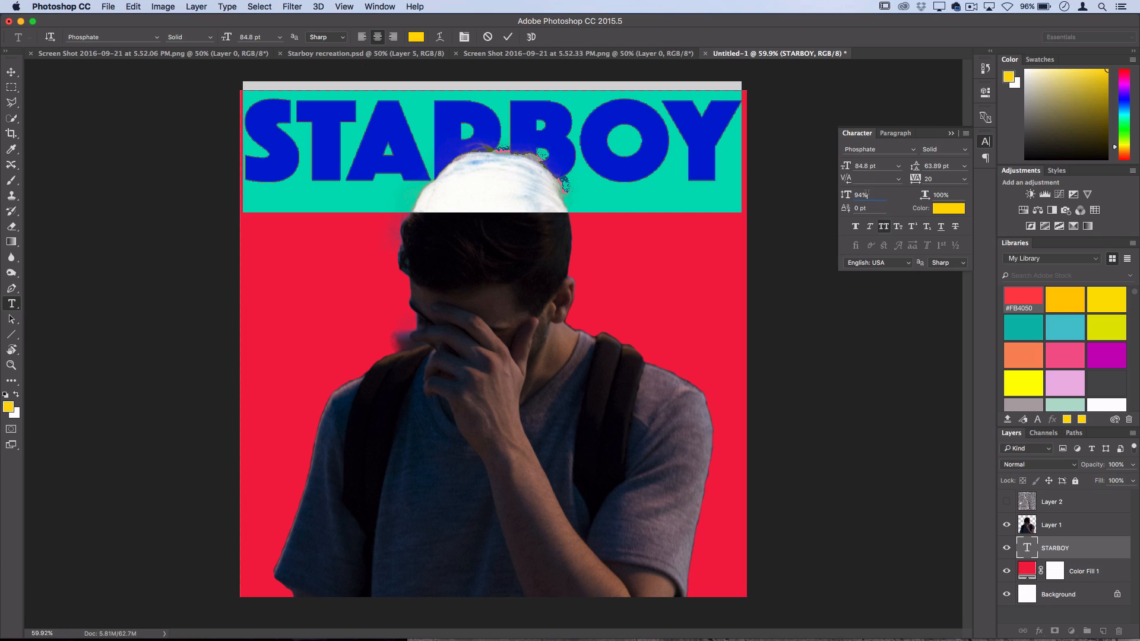
{"action": "left_click", "coordinate": [668, 121]}
- Compare the title's placement with the reference cover screenshot, and nudge the STARBOY layer slightly up toward the canvas's upper edge
{"action": "left_click", "coordinate": [141, 52]}
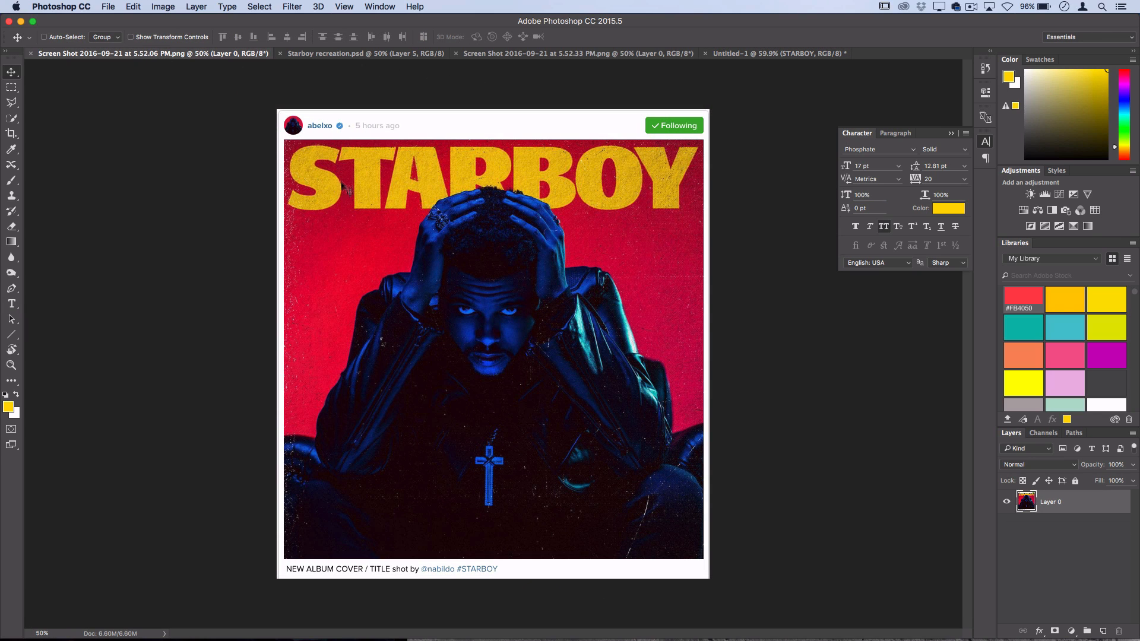
{"action": "left_click", "coordinate": [772, 53]}
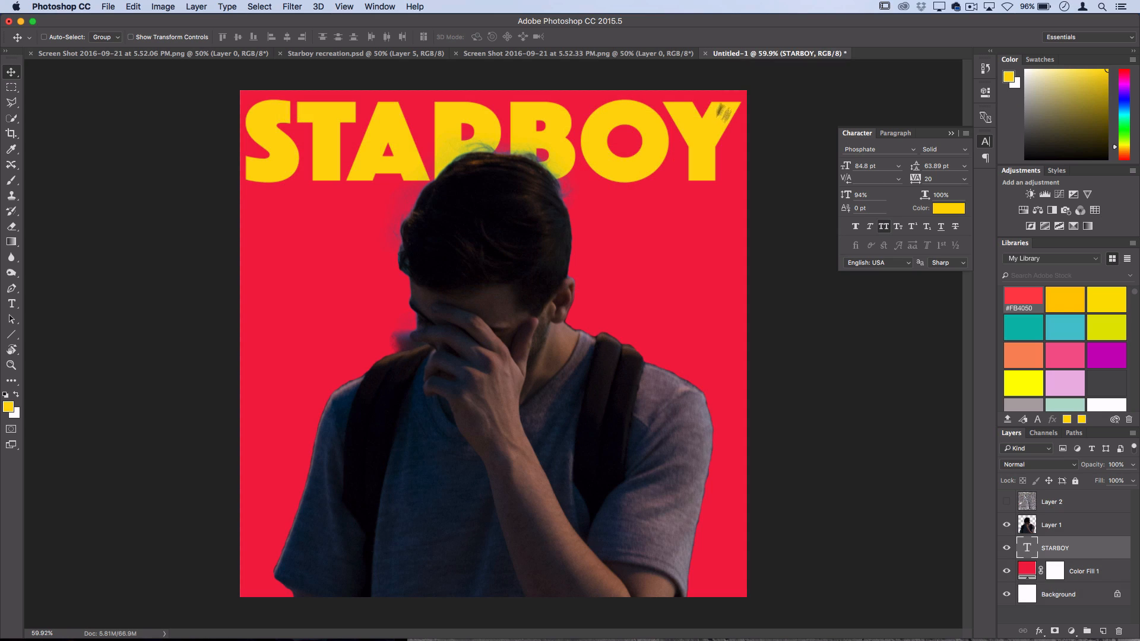
{"action": "key", "text": "Up"}
{"action": "key", "text": "Up"}
{"action": "key", "text": "Up"}
{"action": "key", "text": "Up"}
{"action": "key", "text": "Up"}
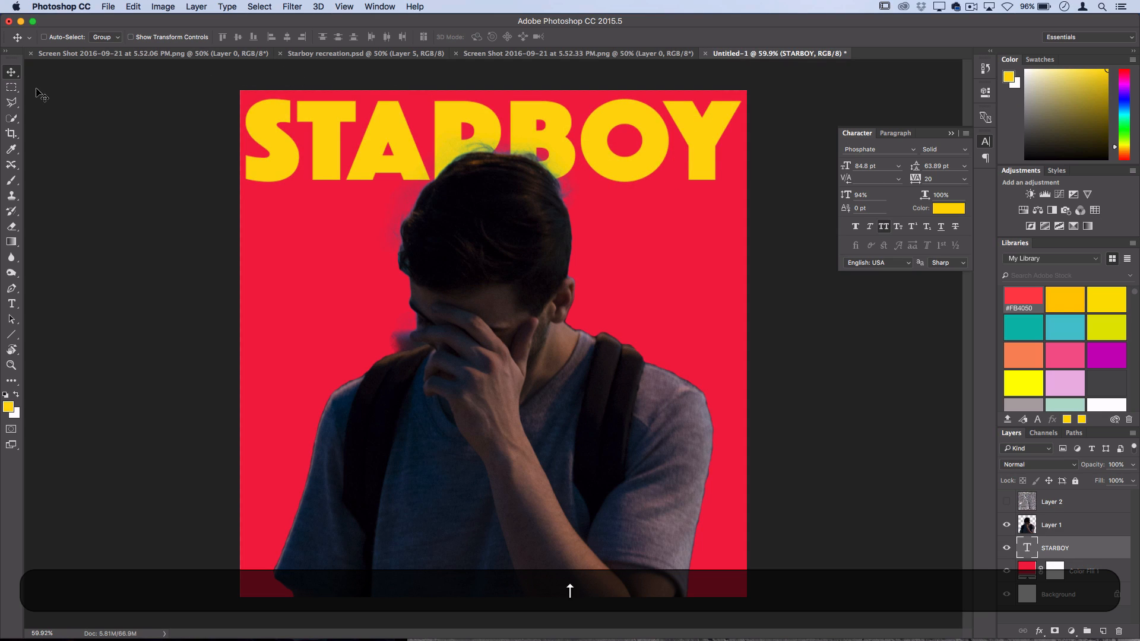
{"action": "key", "text": "Up"}
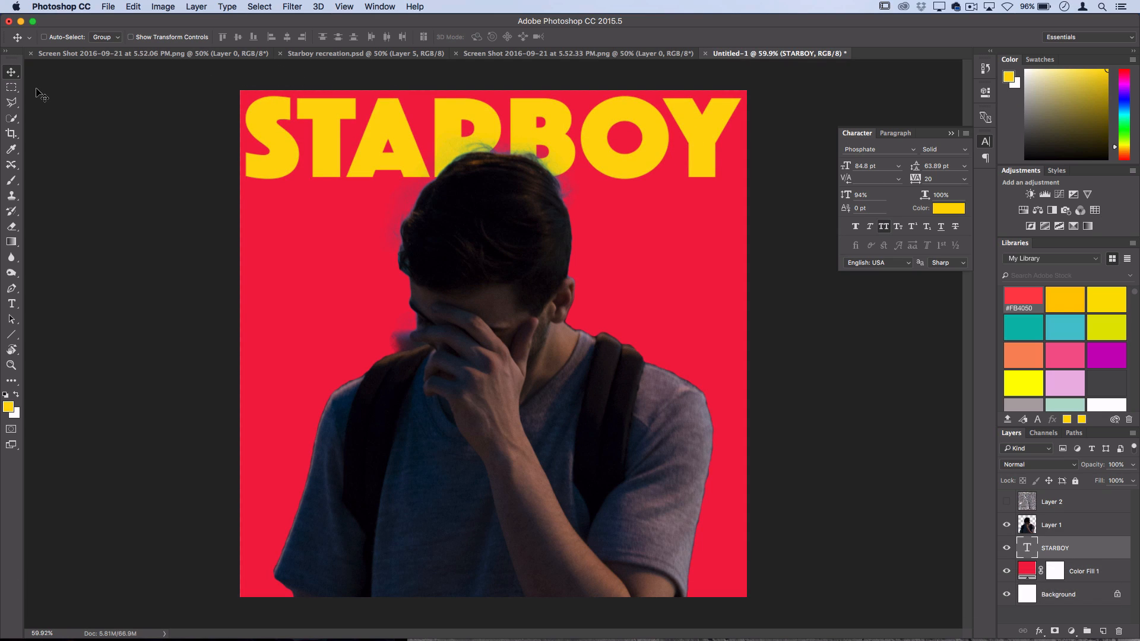
- Examine the reference cover's portrait colouring and texture against the new composition, toggling Layer 1's visibility and checking the layers
{"action": "left_click", "coordinate": [71, 55]}
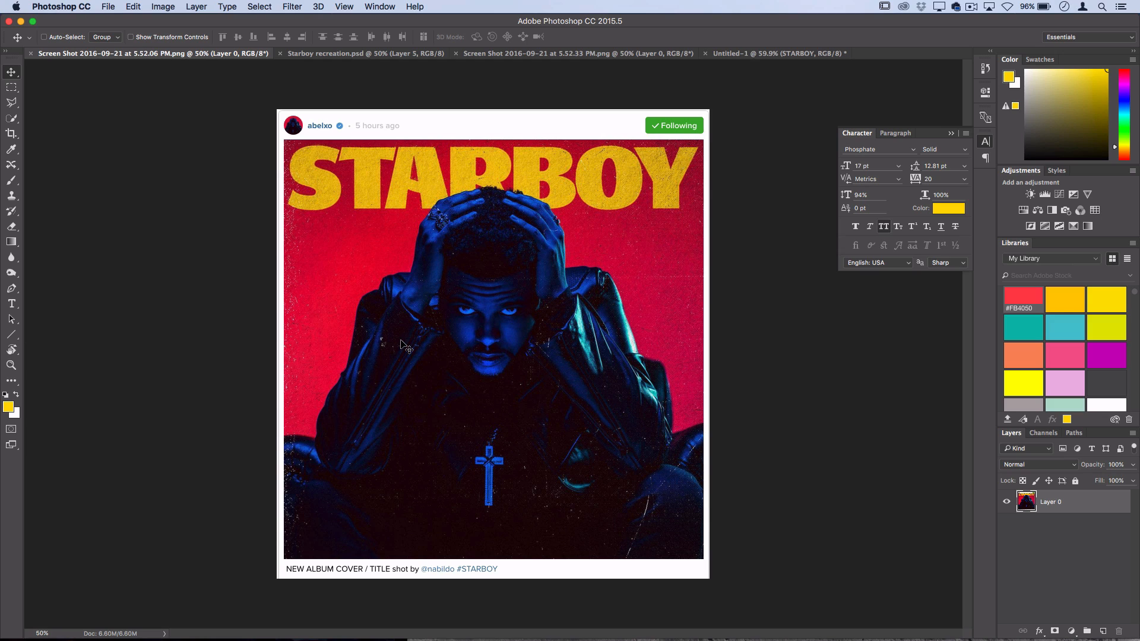
{"action": "left_click", "coordinate": [786, 55]}
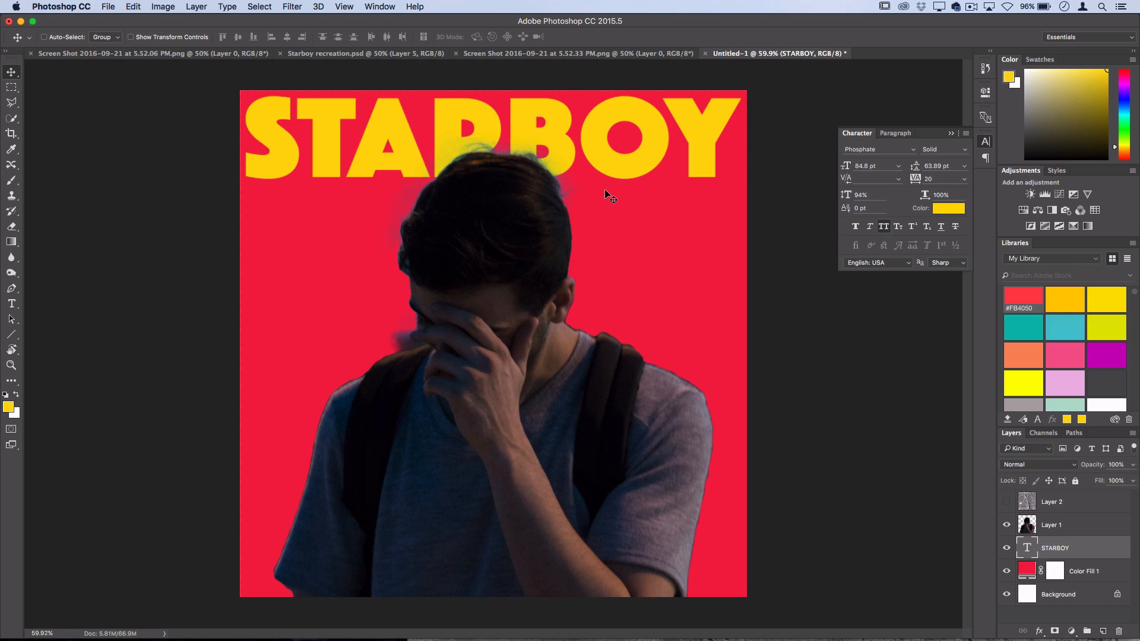
{"action": "left_click", "coordinate": [1006, 526]}
{"action": "left_click", "coordinate": [1006, 526]}
{"action": "left_click", "coordinate": [1050, 527]}
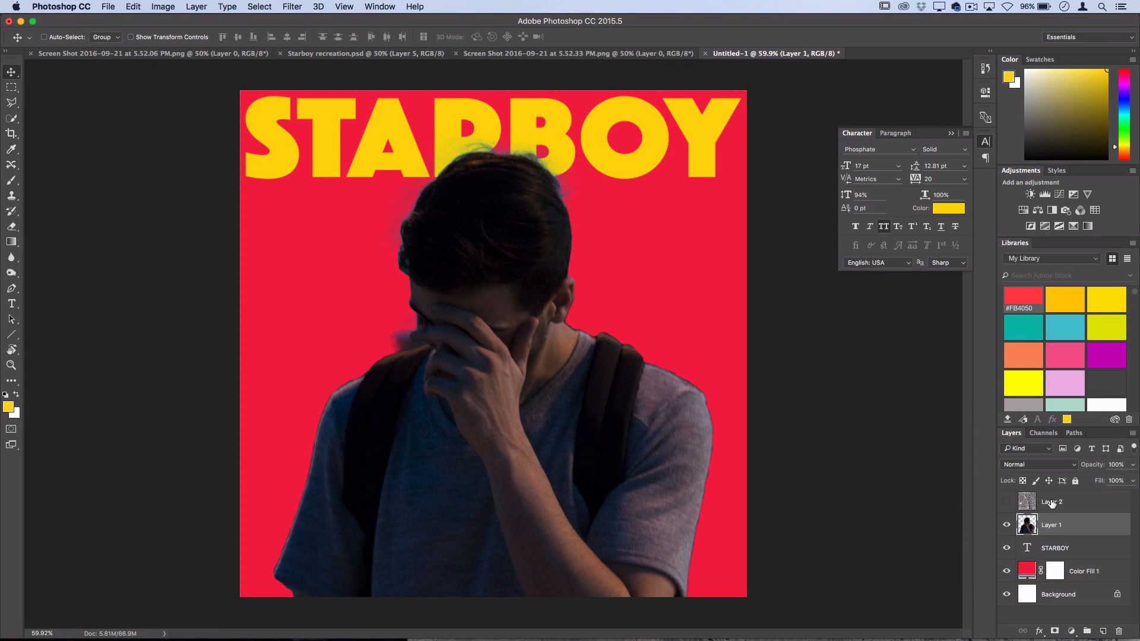
{"action": "left_click", "coordinate": [1052, 504]}
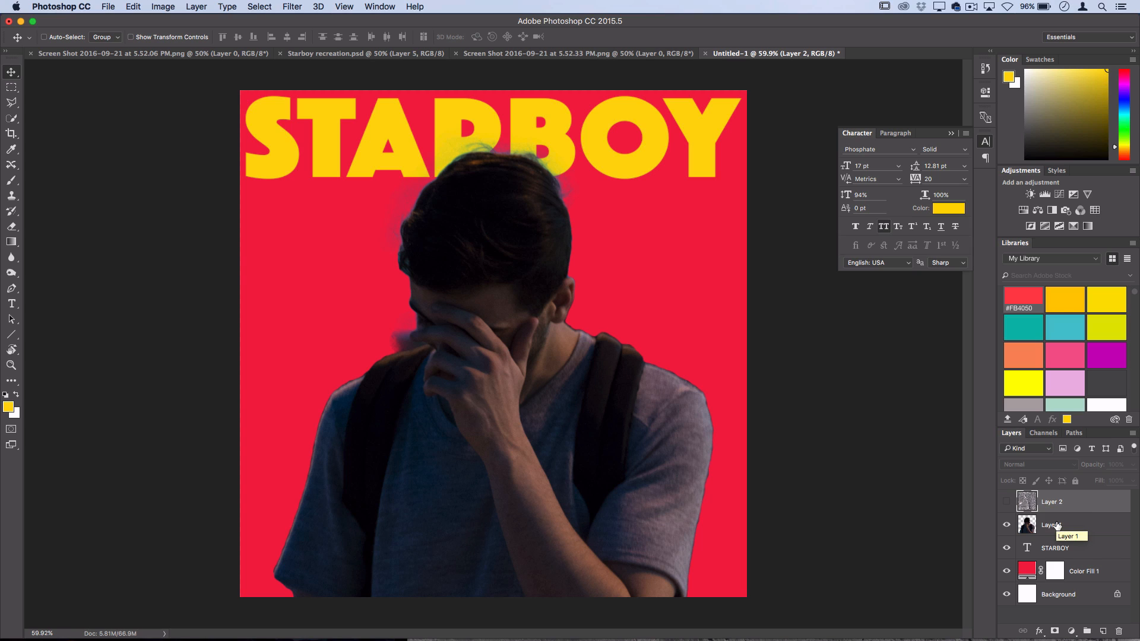
{"action": "left_click", "coordinate": [101, 54]}
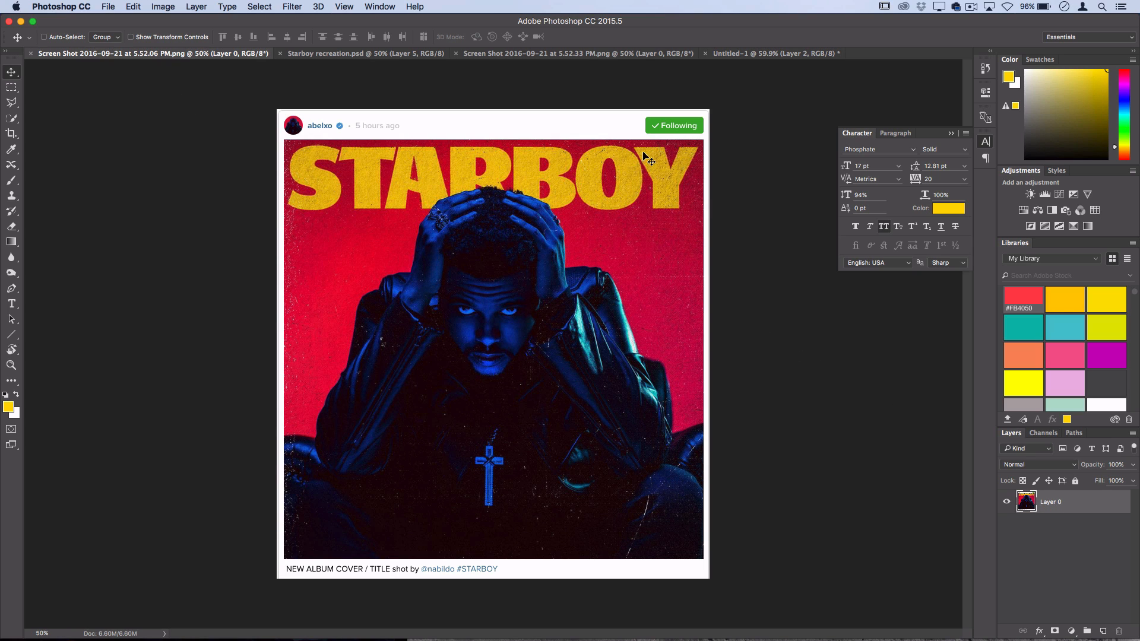
{"action": "left_click", "coordinate": [776, 54]}
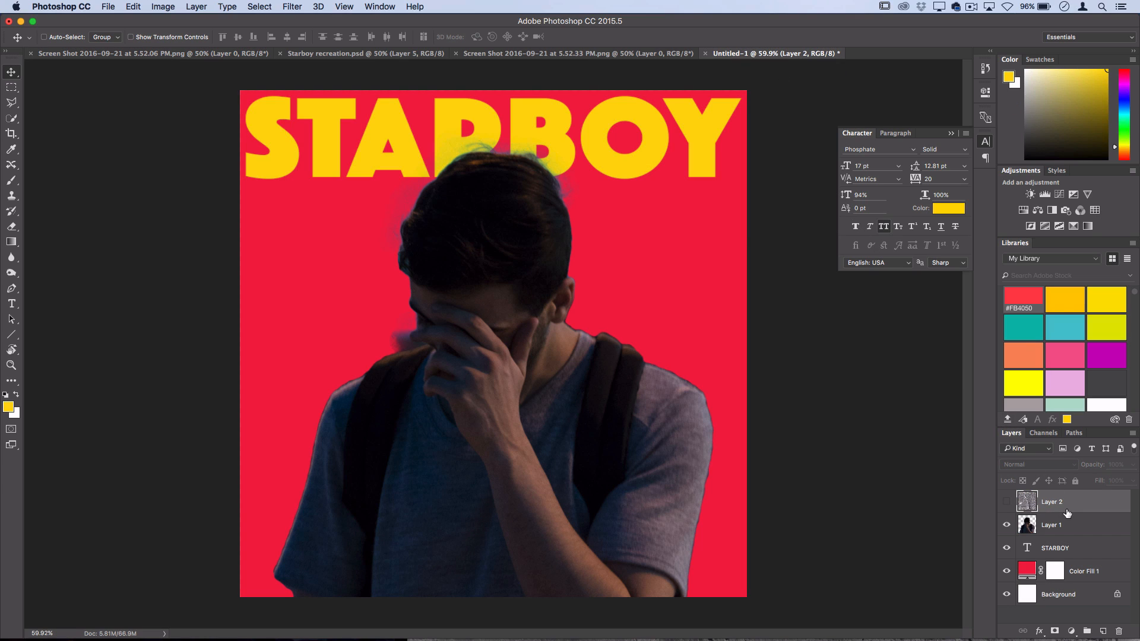
- Convert the portrait on Layer 1 to a Smart Object
{"action": "left_click", "coordinate": [1061, 528]}
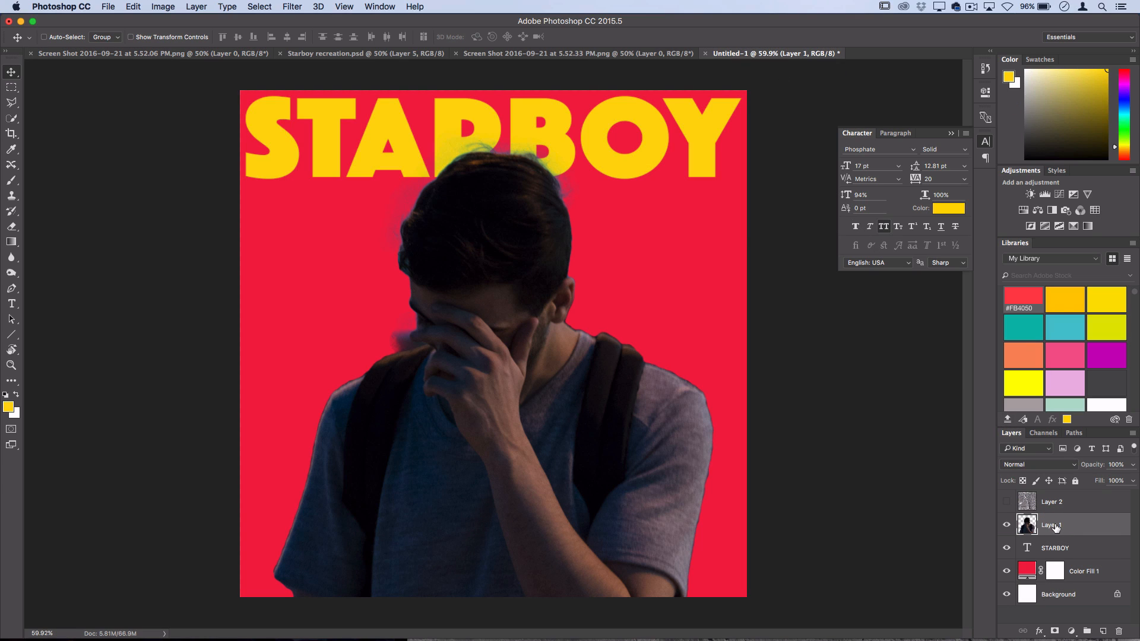
{"action": "right_click", "coordinate": [1056, 527]}
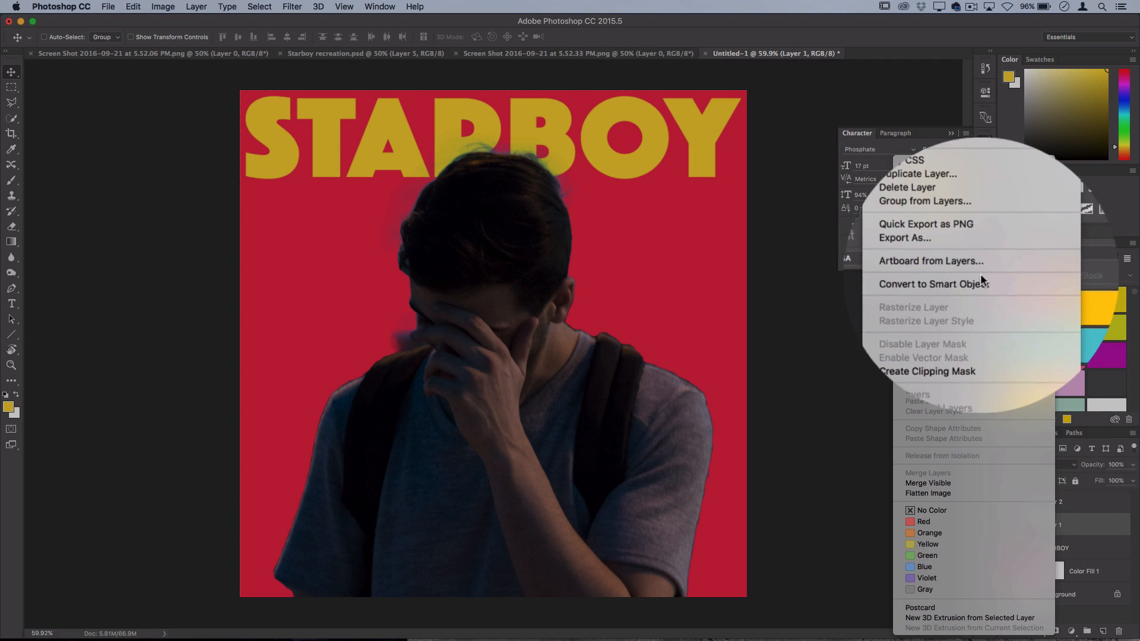
{"action": "left_click", "coordinate": [979, 281]}
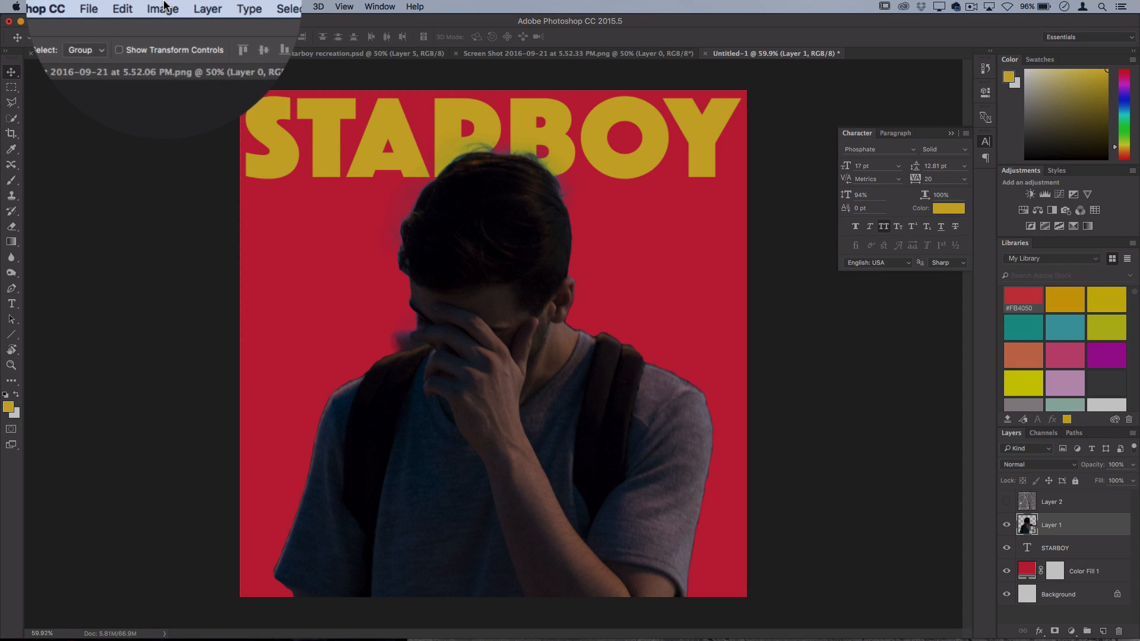
- Apply a Photo Filter adjustment to the portrait Smart Object with the Blue filter at 100% density
{"action": "left_click", "coordinate": [163, 7]}
{"action": "mouse_move", "coordinate": [184, 41]}
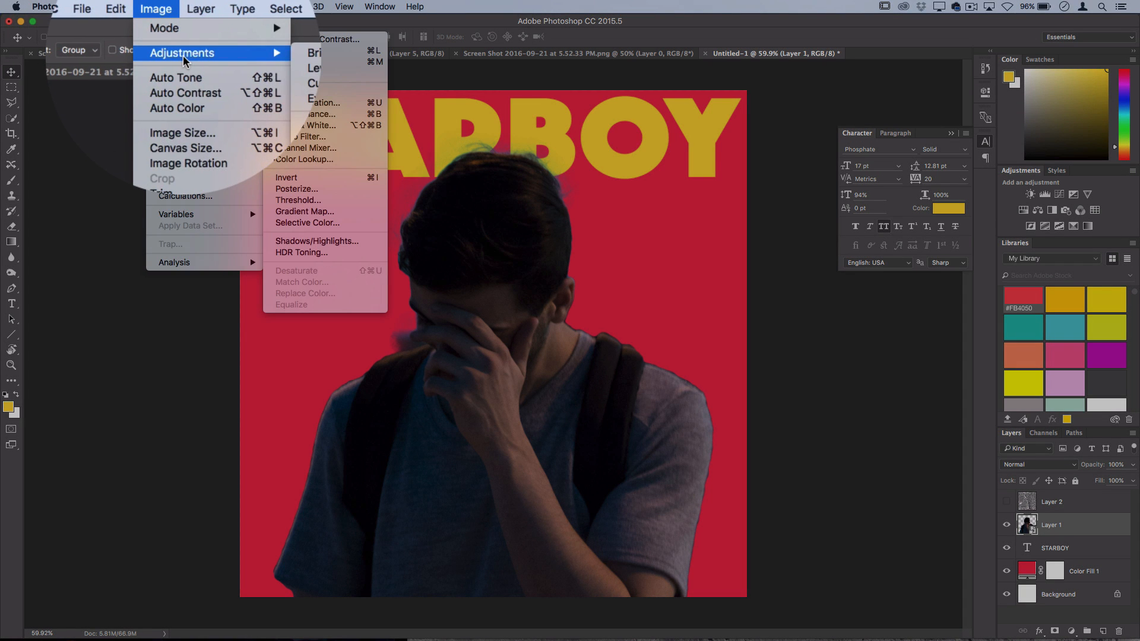
{"action": "left_click", "coordinate": [309, 137]}
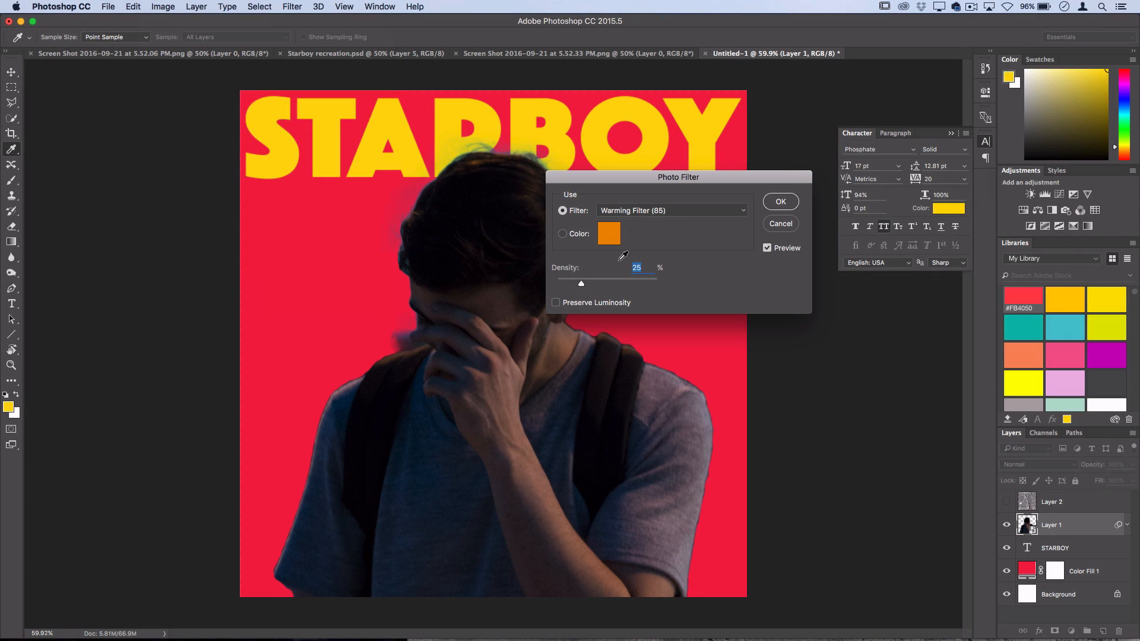
{"action": "left_click", "coordinate": [677, 212]}
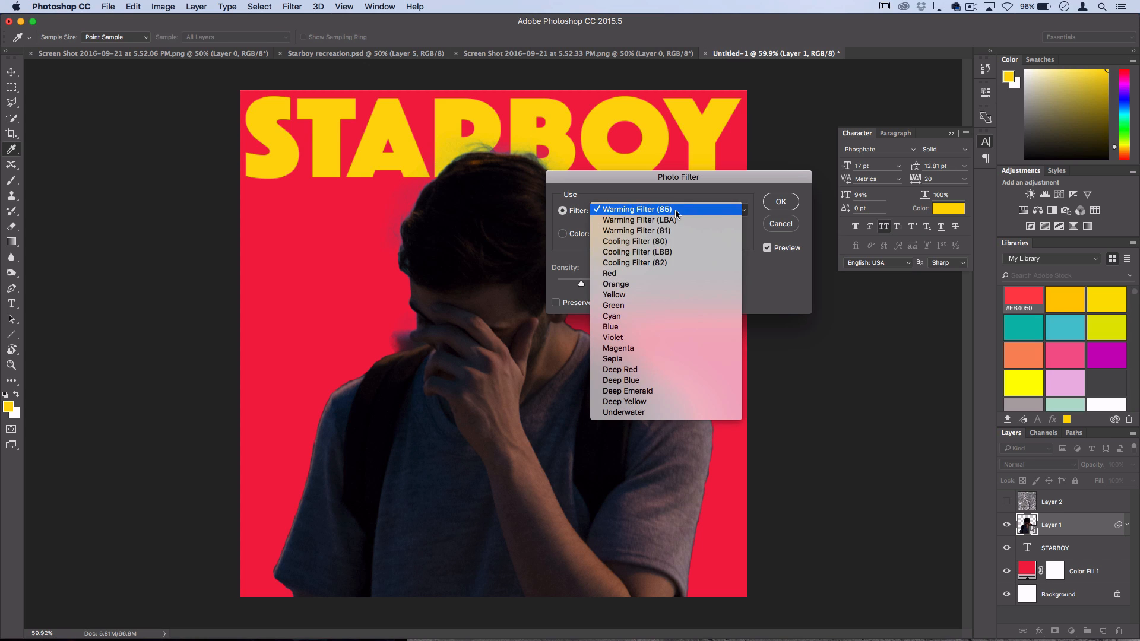
{"action": "left_click", "coordinate": [633, 324]}
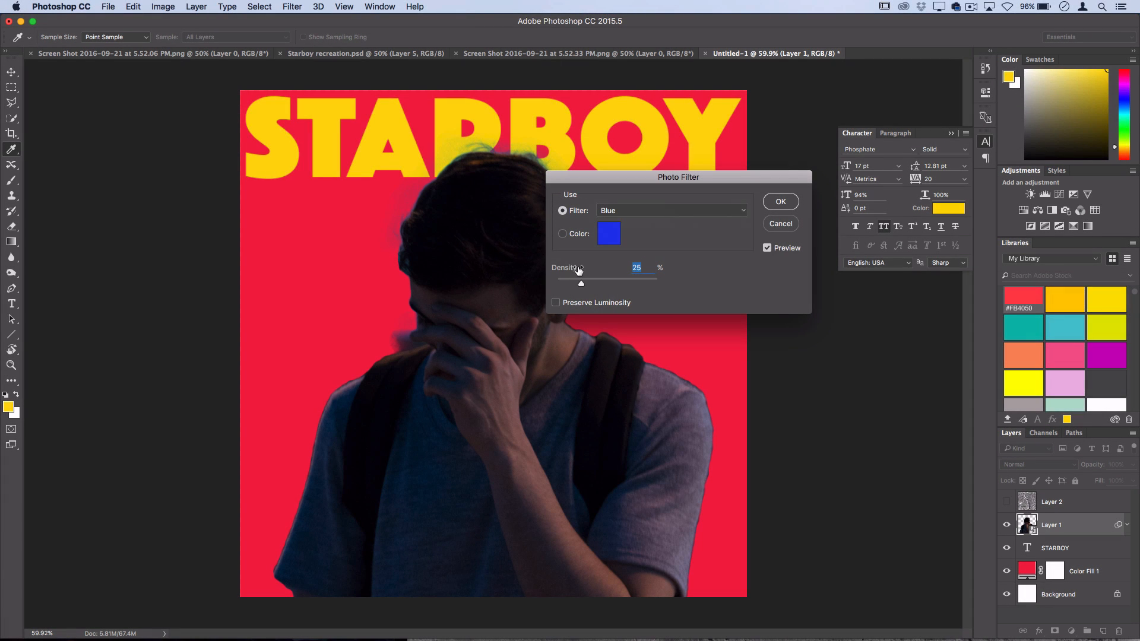
{"action": "left_click_drag", "start_coordinate": [582, 287], "coordinate": [687, 288]}
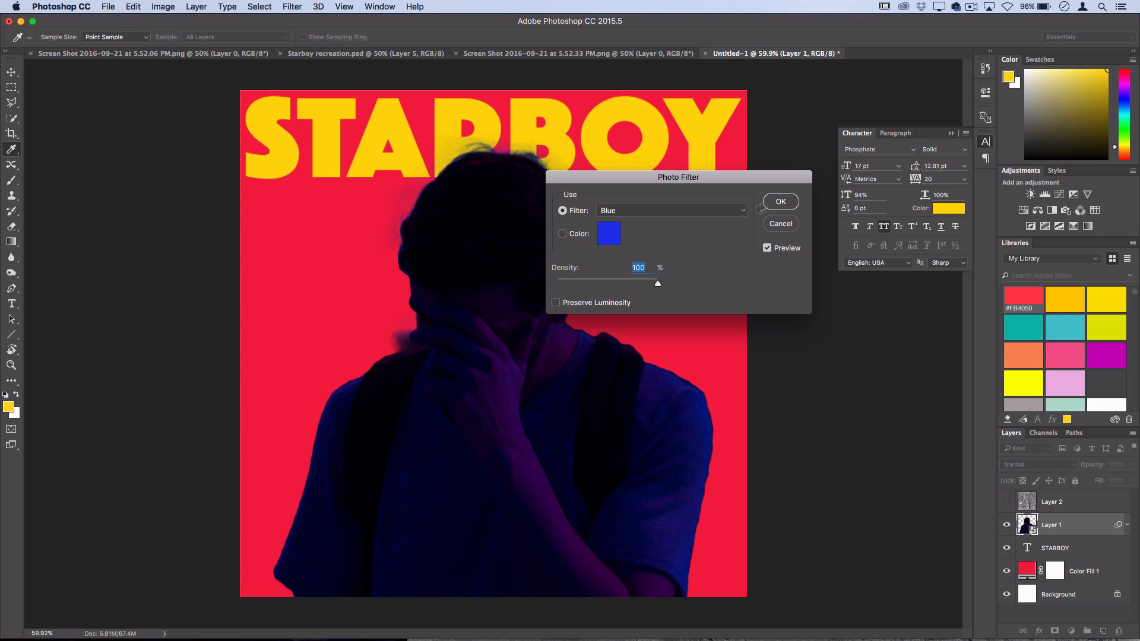
{"action": "left_click", "coordinate": [780, 202]}
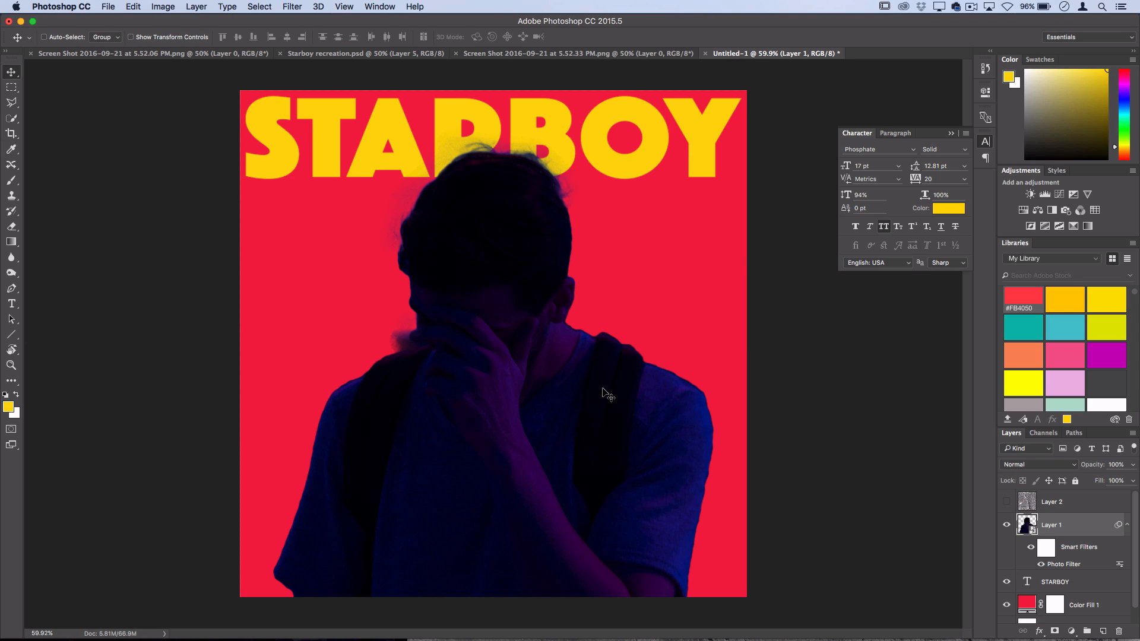
- Start a Curves adjustment on the portrait and lift the shadows with an RGB curve point at input 7, output 20
{"action": "left_click", "coordinate": [100, 54]}
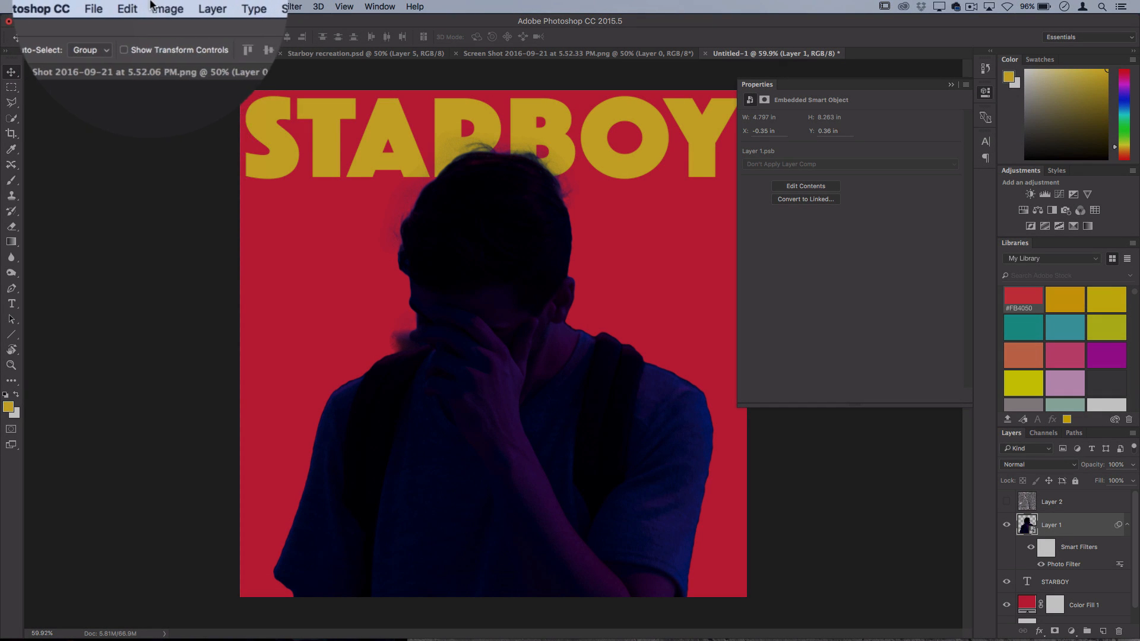
{"action": "left_click", "coordinate": [163, 7]}
{"action": "mouse_move", "coordinate": [191, 41]}
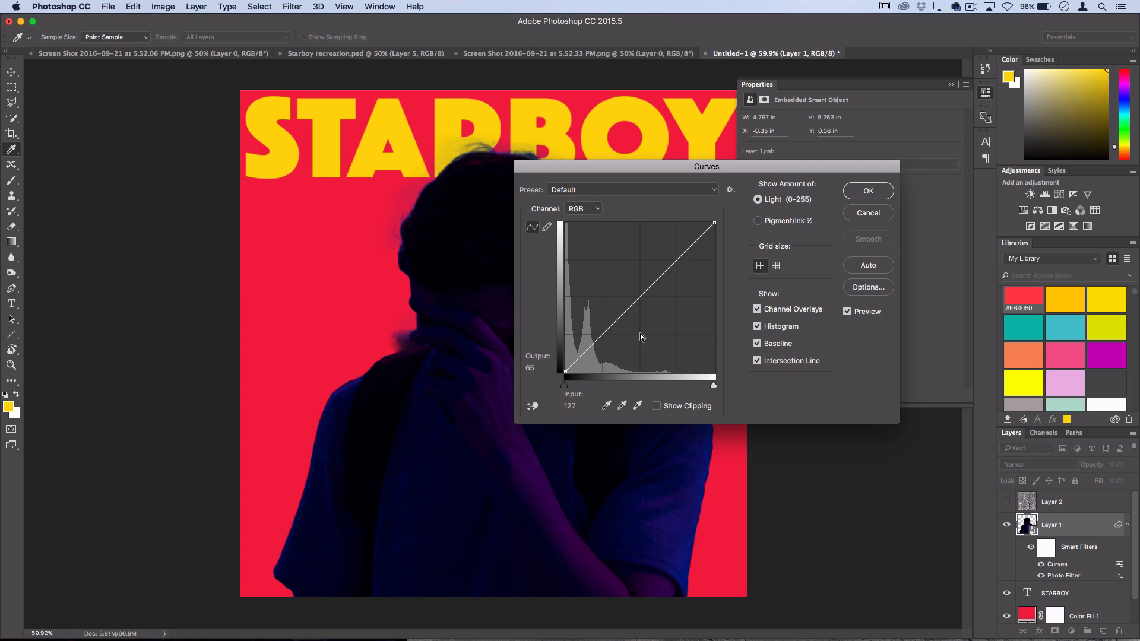
{"action": "left_click_drag", "start_coordinate": [616, 181], "coordinate": [760, 147]}
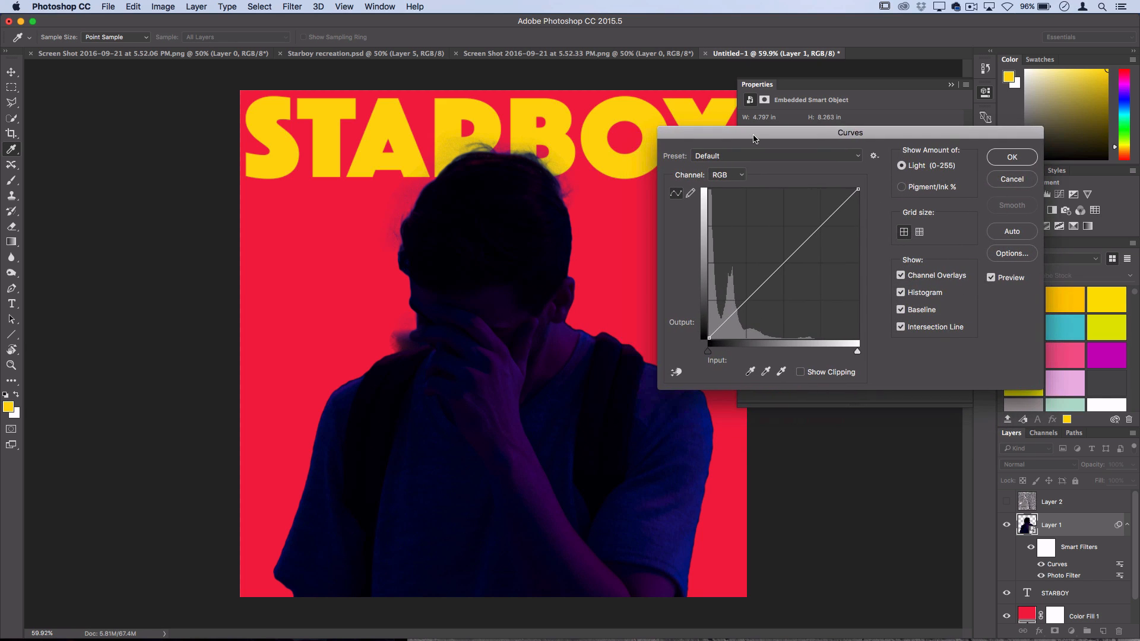
{"action": "left_click_drag", "start_coordinate": [706, 338], "coordinate": [714, 325]}
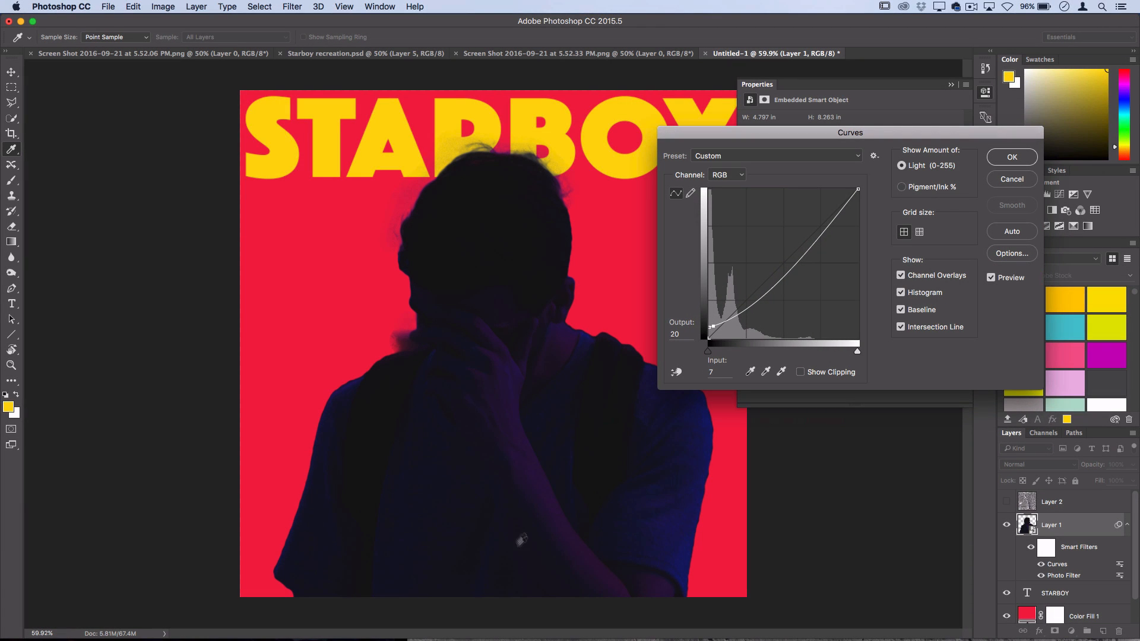
- Brighten the portrait's curve with a midtone point at input 107, output 153 and a highlight point at input 179, output 219
{"action": "left_click_drag", "start_coordinate": [792, 272], "coordinate": [774, 254]}
{"action": "left_click_drag", "start_coordinate": [818, 223], "coordinate": [813, 210]}
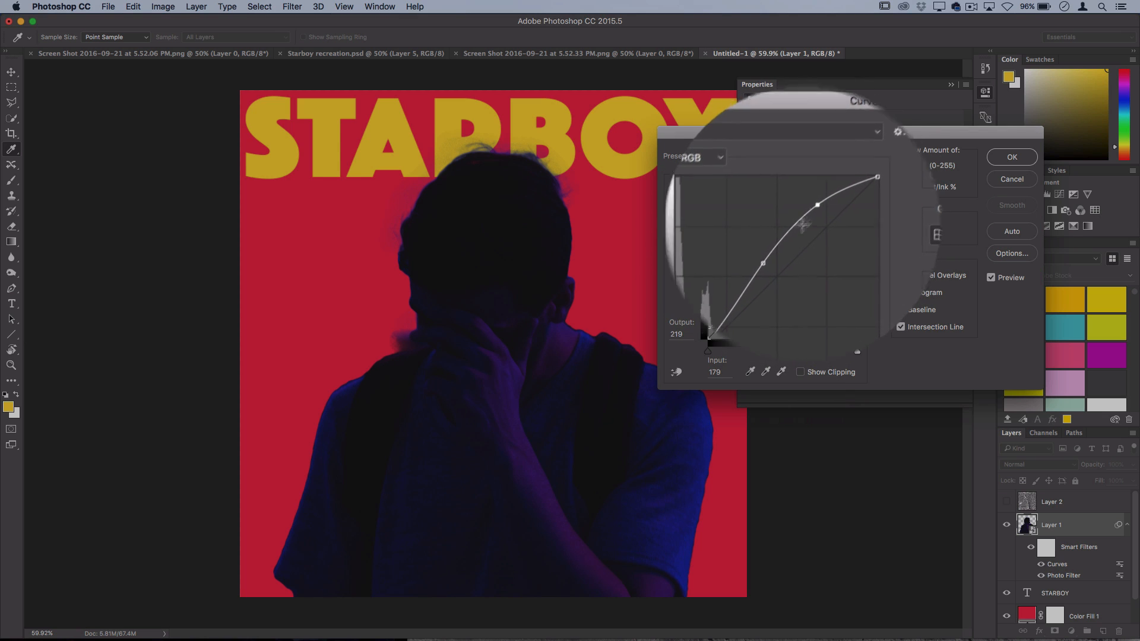
{"action": "mouse_move", "coordinate": [774, 254]}
{"action": "left_mouse_down"}
{"action": "mouse_move", "coordinate": [788, 230]}
{"action": "mouse_move", "coordinate": [775, 248]}
{"action": "left_mouse_up"}
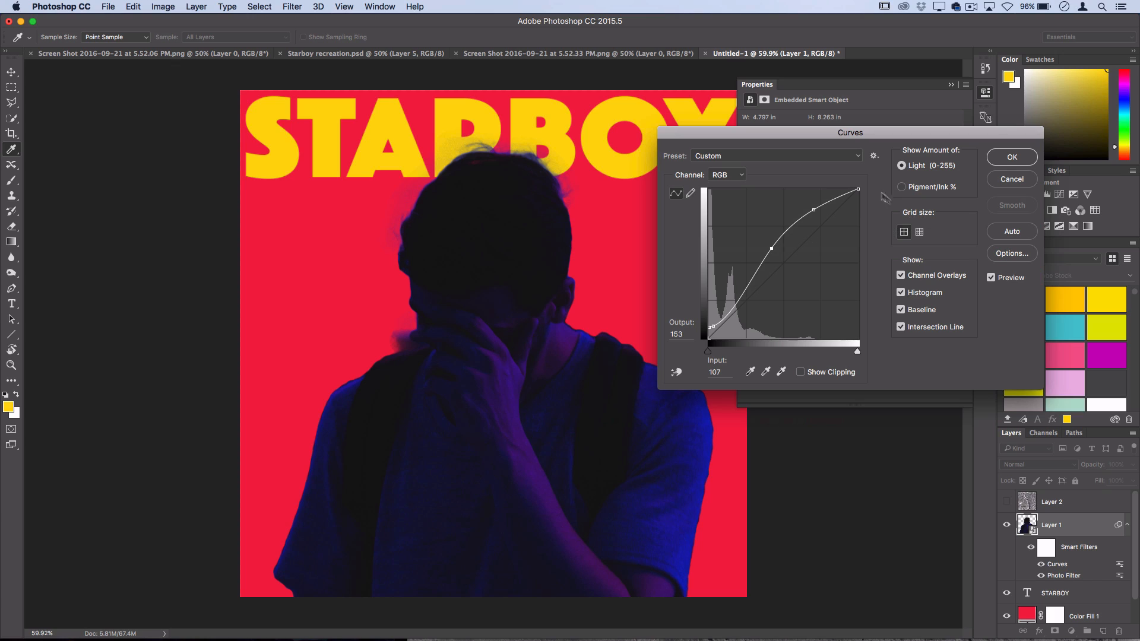
- Add a darker-tone curve point at input 62, output 70, keep the shadow point at input 7, output 20, and apply the Curves
{"action": "left_click_drag", "start_coordinate": [769, 245], "coordinate": [745, 298]}
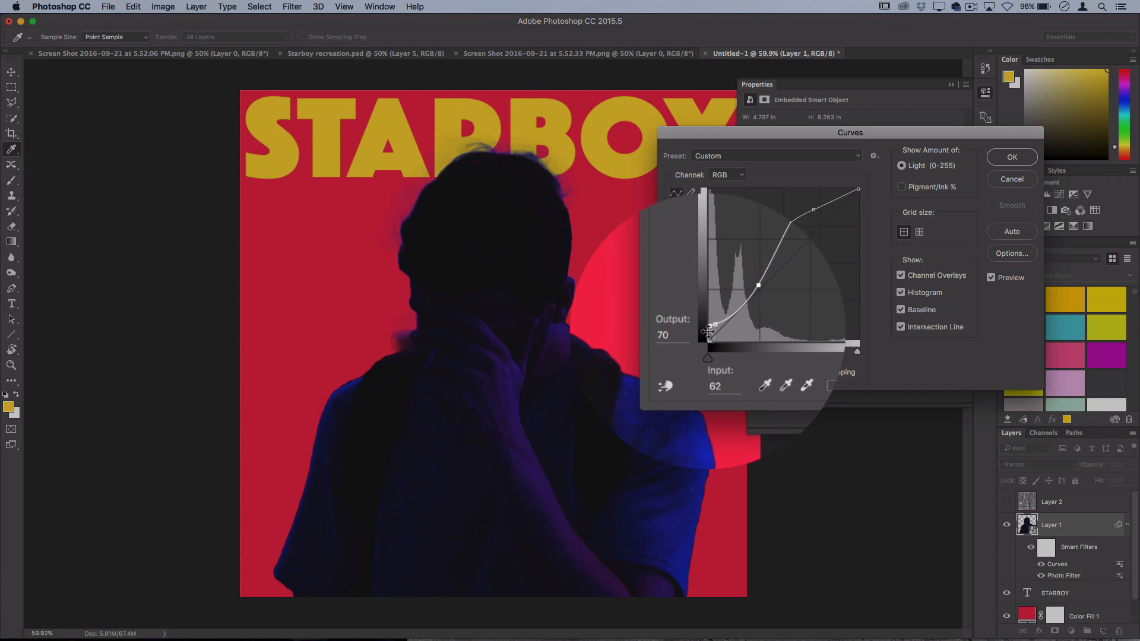
{"action": "left_click_drag", "start_coordinate": [709, 327], "coordinate": [704, 325]}
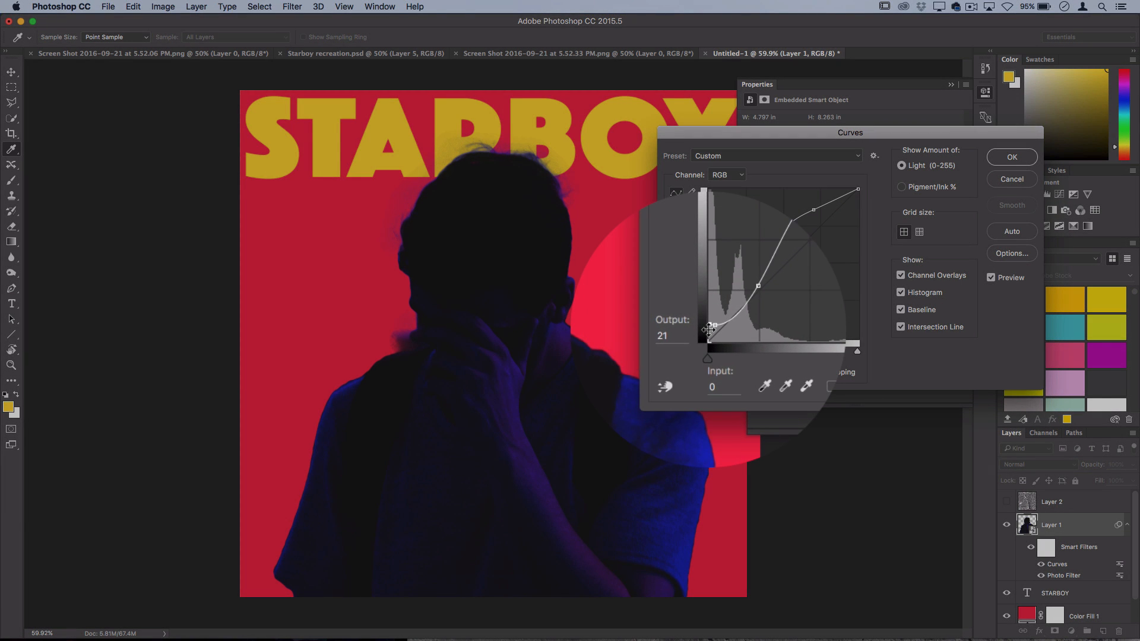
{"action": "left_click", "coordinate": [714, 326]}
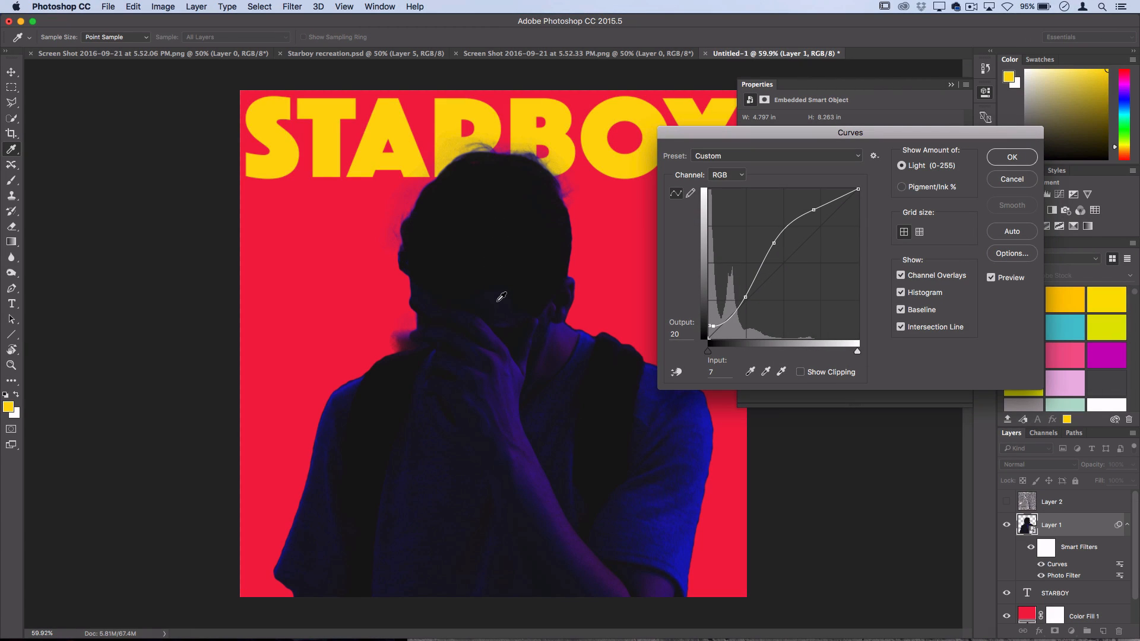
{"action": "left_click", "coordinate": [1010, 158]}
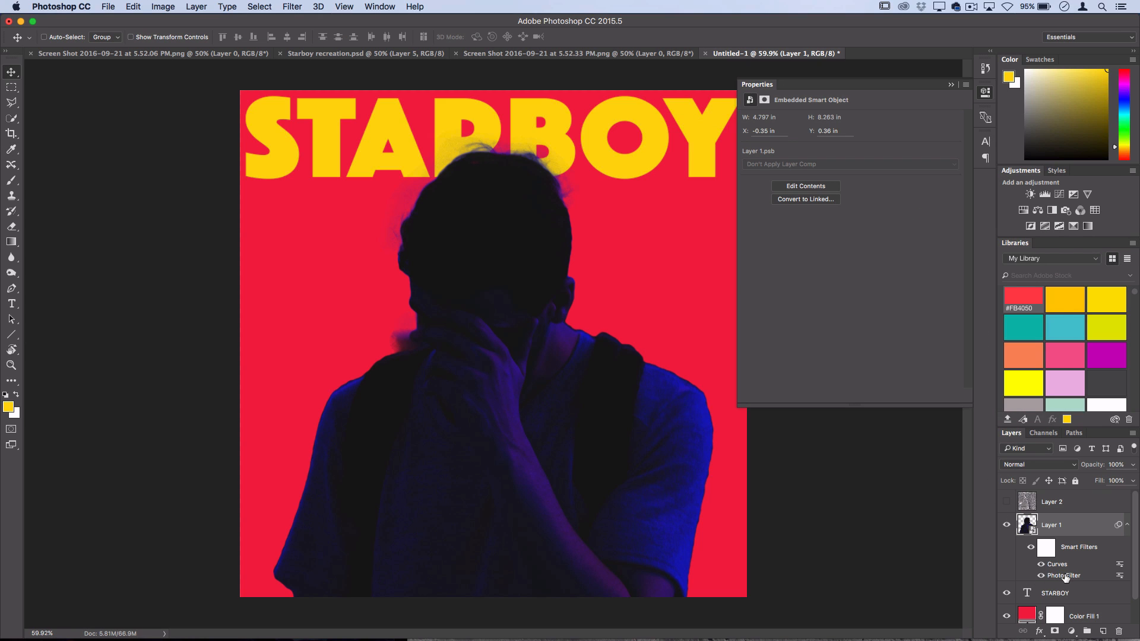
- Revisit the portrait's Photo Filter smart filter, and display the reference cover screenshot to compare the blue toning
{"action": "double_click", "coordinate": [1056, 578]}
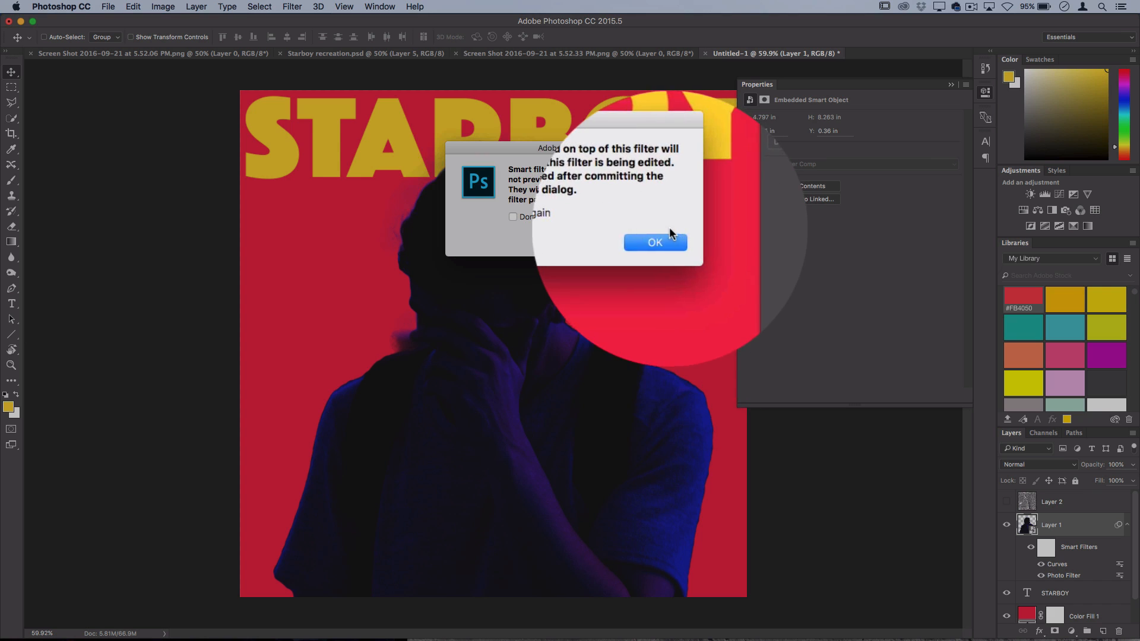
{"action": "left_click", "coordinate": [656, 237]}
{"action": "left_click", "coordinate": [743, 227]}
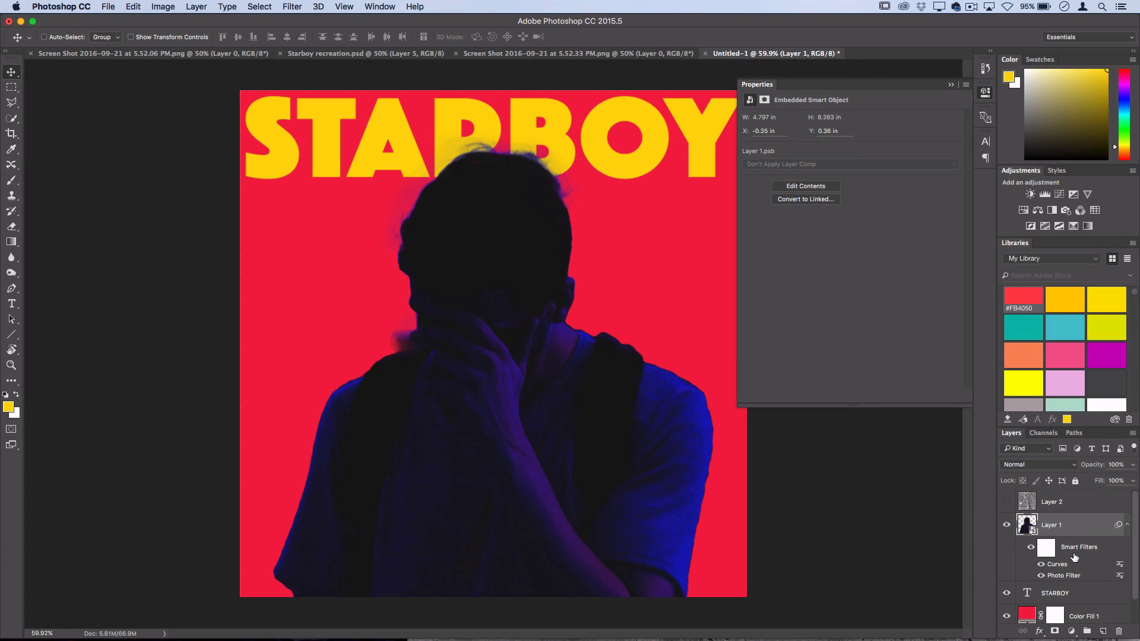
{"action": "left_click", "coordinate": [986, 93]}
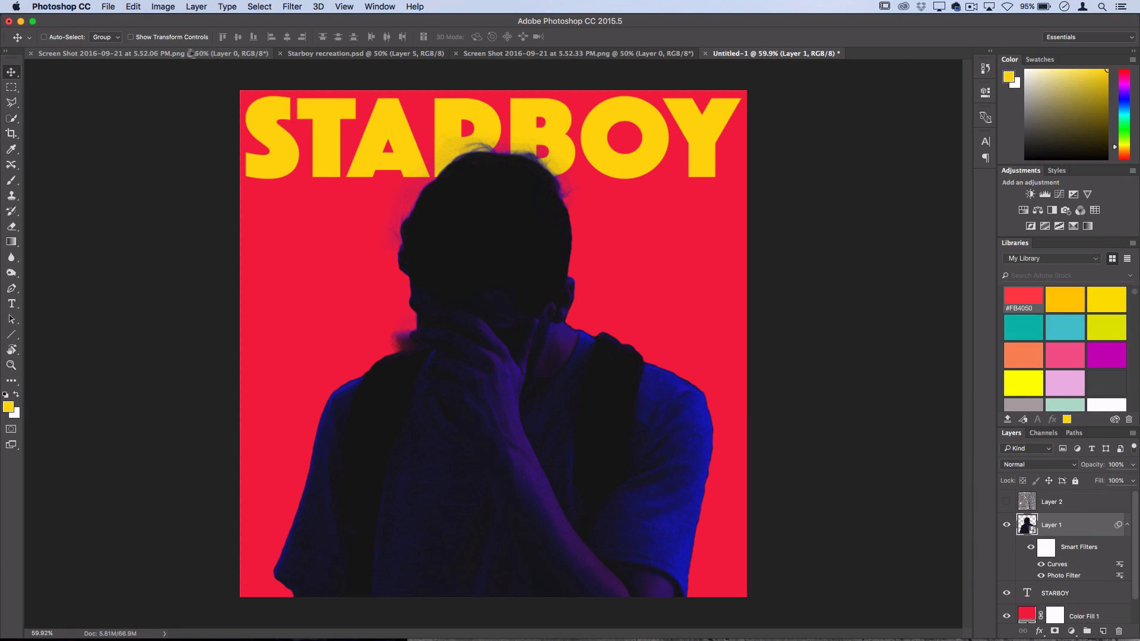
{"action": "left_click", "coordinate": [157, 53]}
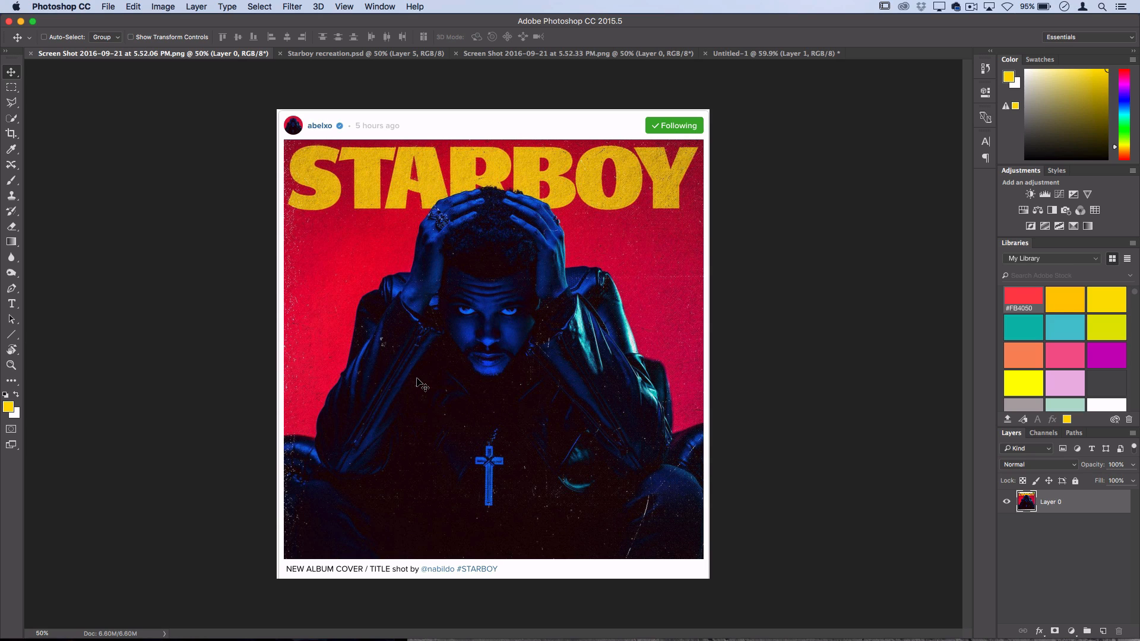
- Return to the Untitled-1 cover document, show the concrete texture layer (Layer 2) and reposition it over the canvas
{"action": "left_click", "coordinate": [760, 53]}
{"action": "left_click", "coordinate": [143, 55]}
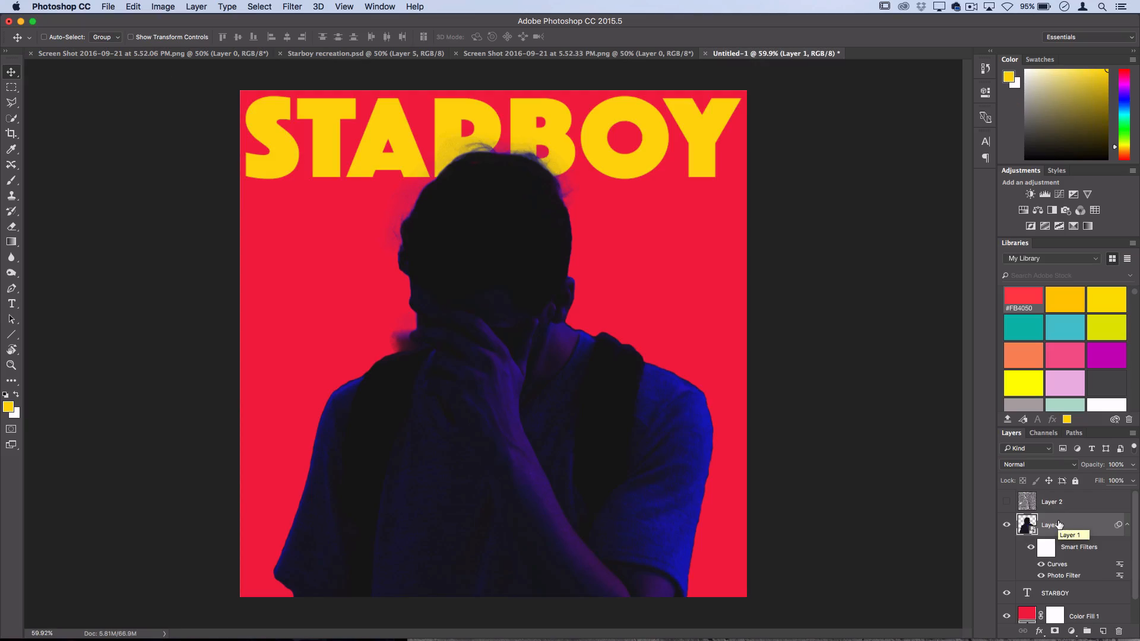
{"action": "left_click", "coordinate": [1006, 502]}
{"action": "left_click", "coordinate": [1057, 503]}
{"action": "left_click_drag", "start_coordinate": [665, 361], "coordinate": [304, 366]}
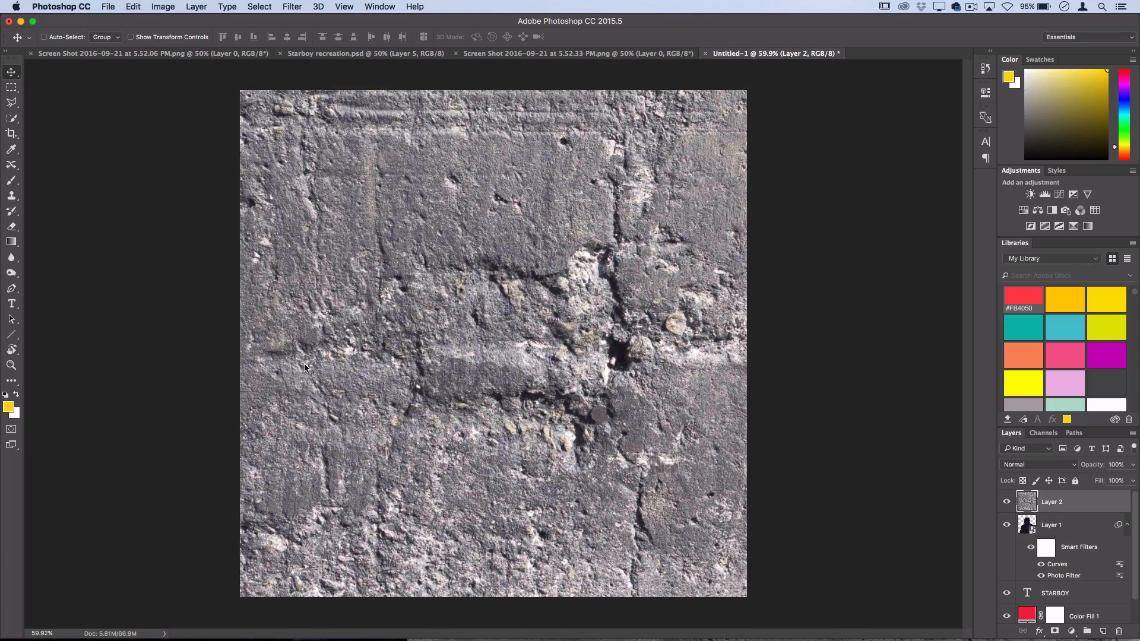
{"action": "left_click_drag", "start_coordinate": [409, 262], "coordinate": [523, 264]}
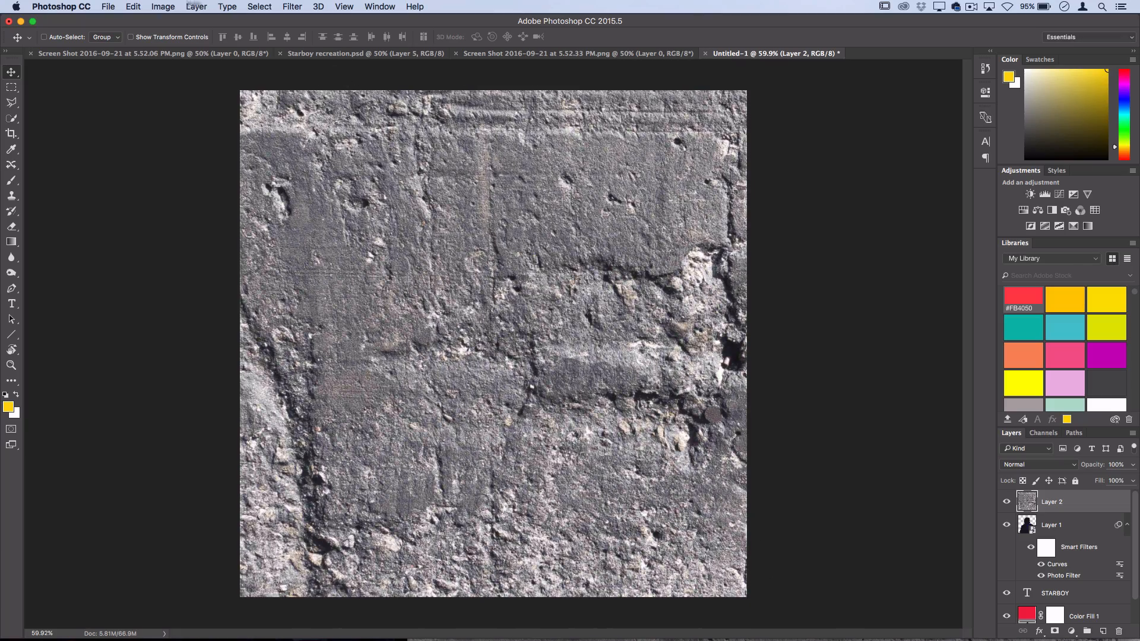
- Scale the concrete texture proportionally to about 83% with Free Transform and shift it so it covers the whole canvas
{"action": "left_click", "coordinate": [133, 7]}
{"action": "left_click", "coordinate": [164, 246]}
{"action": "left_click_drag", "start_coordinate": [381, 279], "coordinate": [726, 489]}
{"action": "key", "text": "shift"}
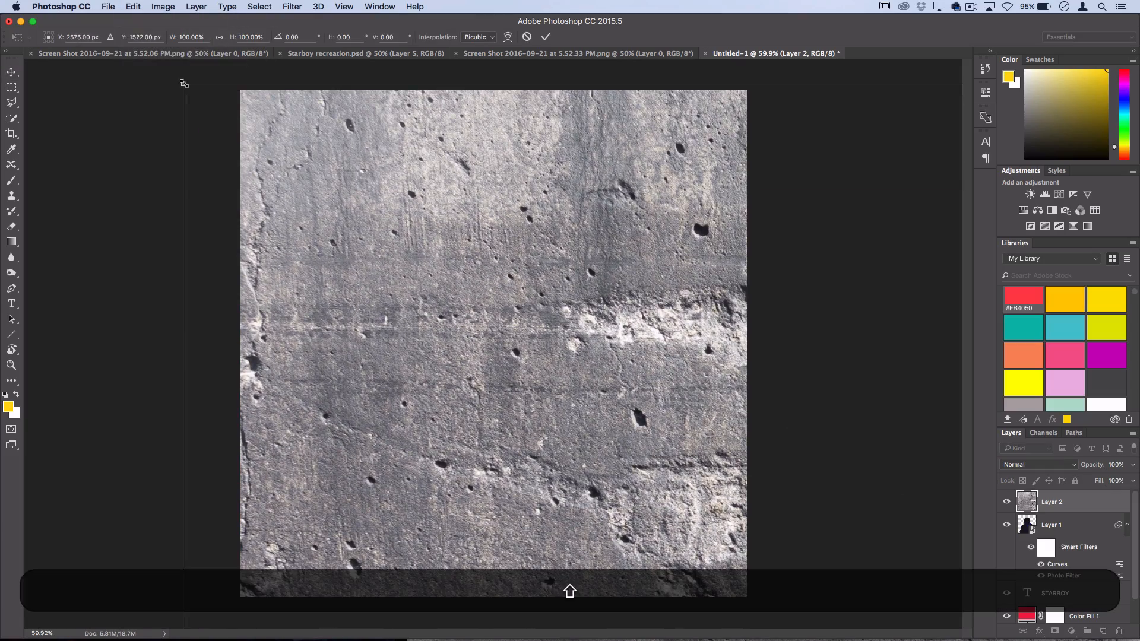
{"action": "left_click_drag", "start_coordinate": [183, 83], "coordinate": [456, 376]}
{"action": "left_click_drag", "start_coordinate": [595, 403], "coordinate": [255, 183]}
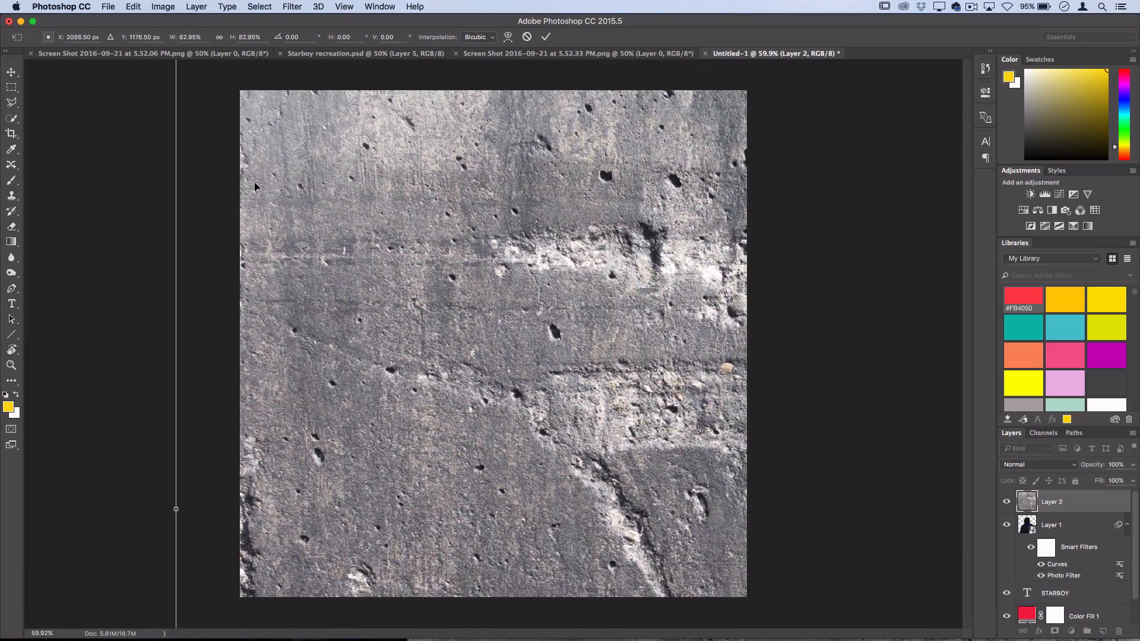
{"action": "key", "text": "Return"}
{"action": "left_click_drag", "start_coordinate": [761, 216], "coordinate": [309, 228]}
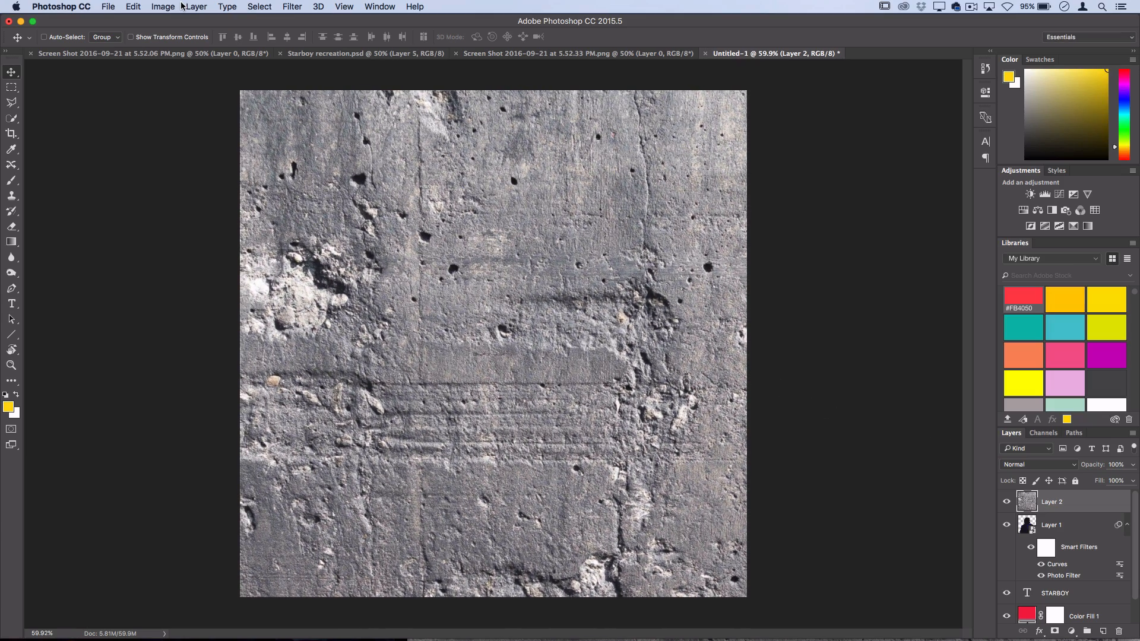
- Desaturate the concrete texture layer
{"action": "key", "text": "shift+super+u"}
{"action": "left_click", "coordinate": [153, 6]}
{"action": "mouse_move", "coordinate": [170, 50]}
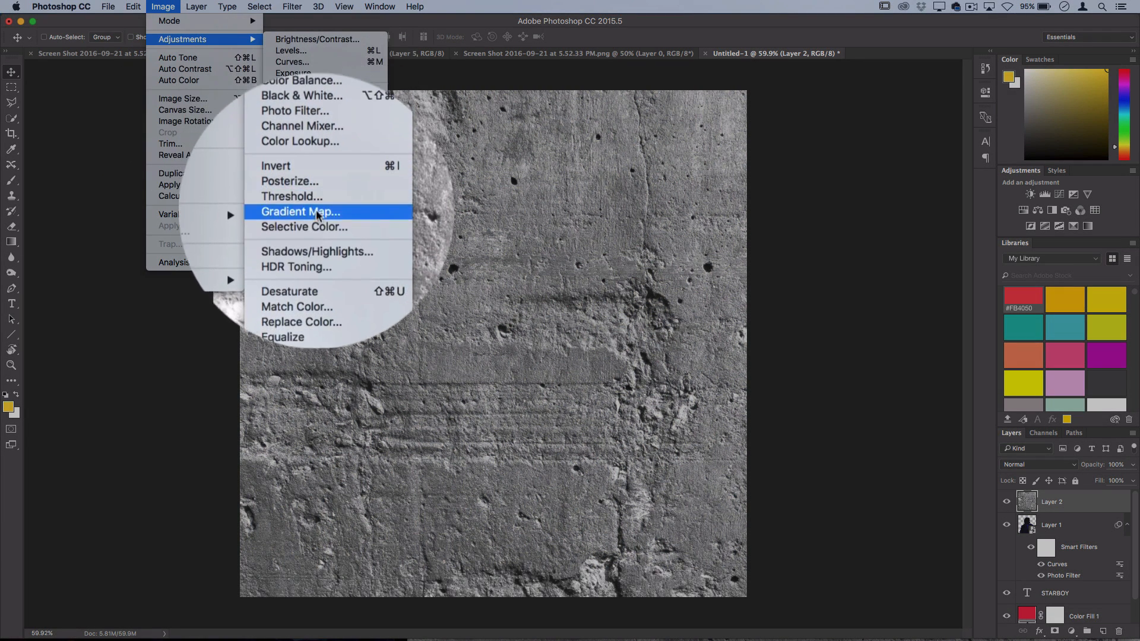
{"action": "left_click", "coordinate": [324, 271]}
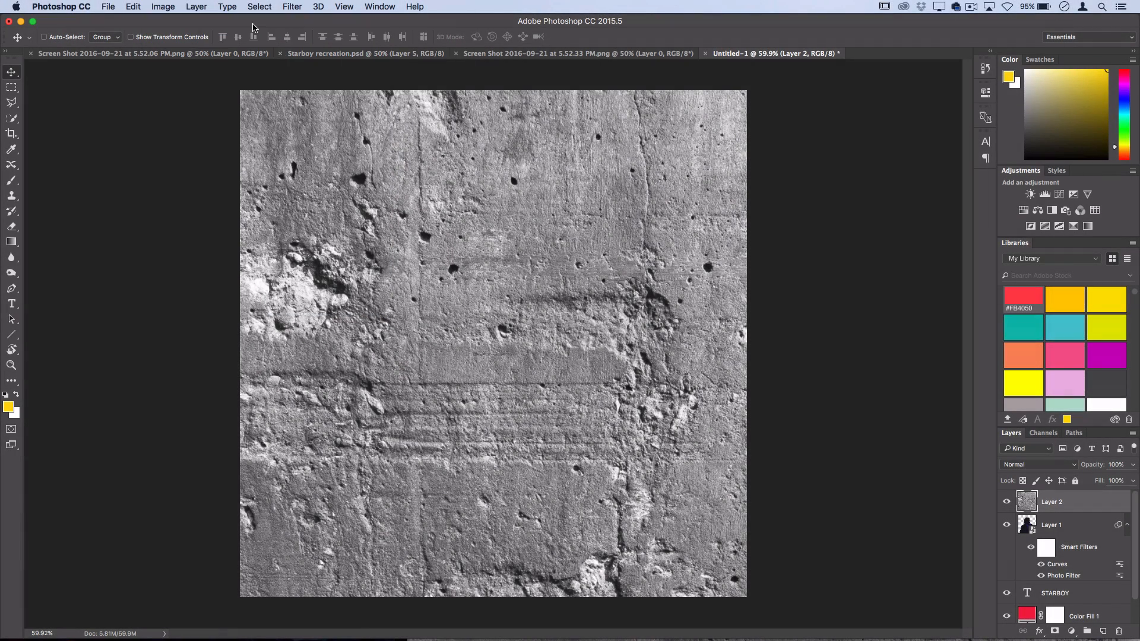
- Increase the concrete texture's contrast with Levels, using shadow input 26, midtone 1.00 and highlight input 131
{"action": "left_click", "coordinate": [156, 7]}
{"action": "mouse_move", "coordinate": [179, 37]}
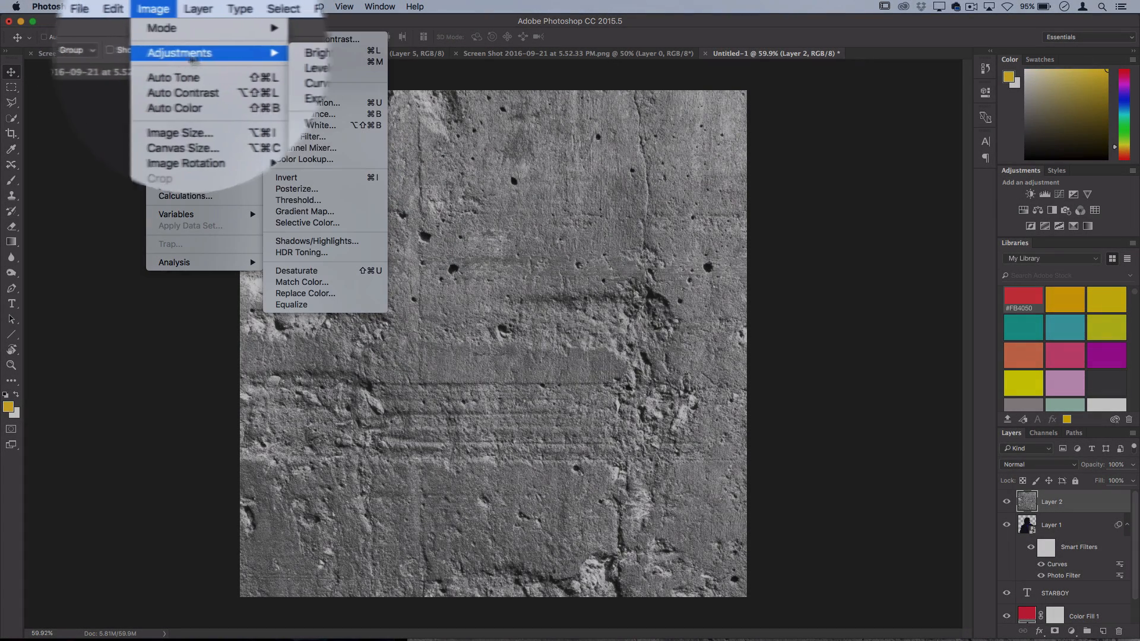
{"action": "left_click", "coordinate": [291, 68]}
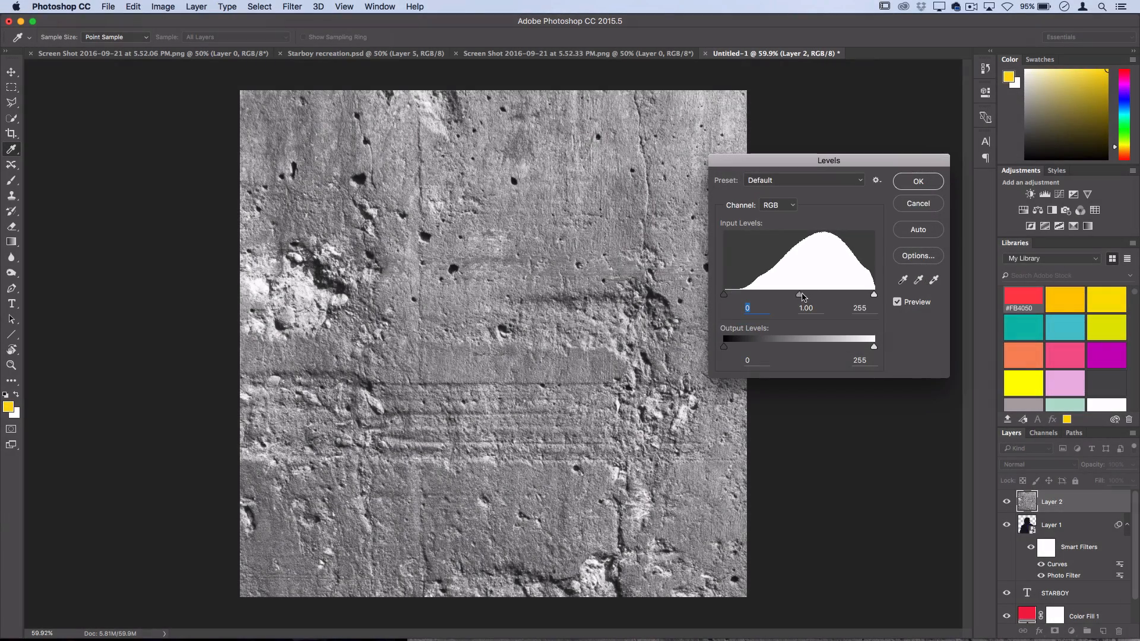
{"action": "left_click_drag", "start_coordinate": [801, 295], "coordinate": [762, 298]}
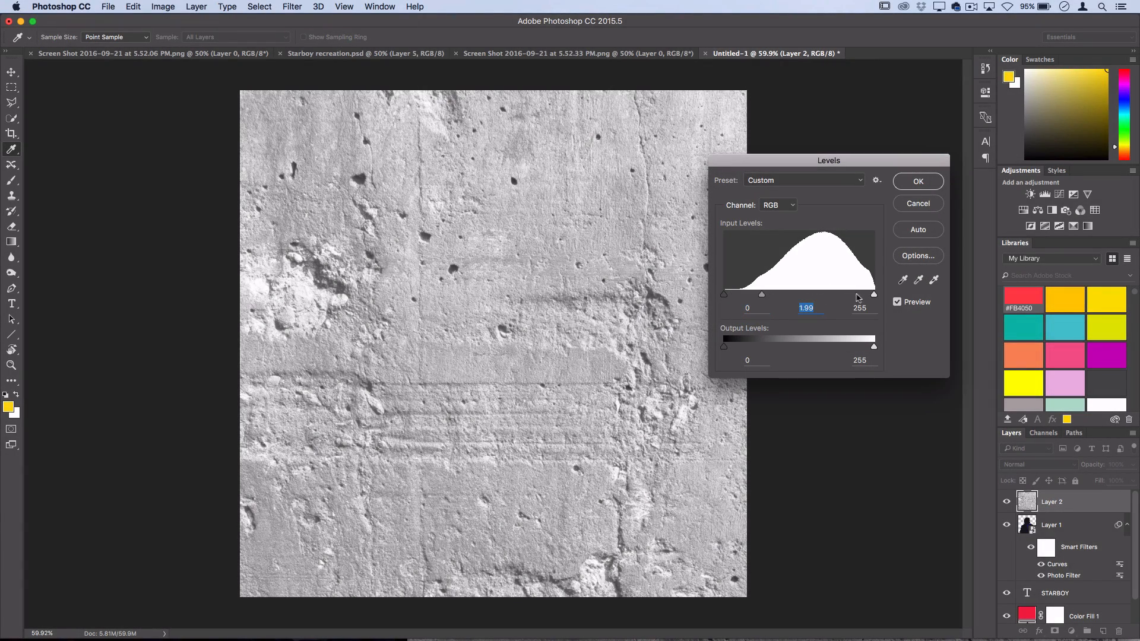
{"action": "left_click_drag", "start_coordinate": [875, 295], "coordinate": [801, 297]}
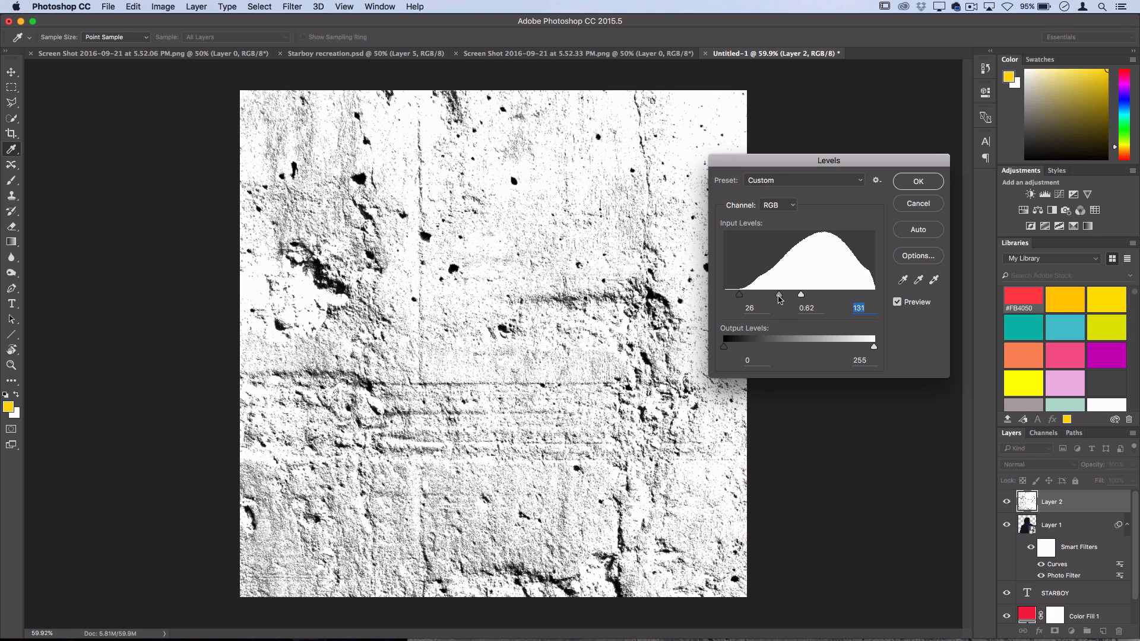
{"action": "left_click_drag", "start_coordinate": [777, 297], "coordinate": [771, 299]}
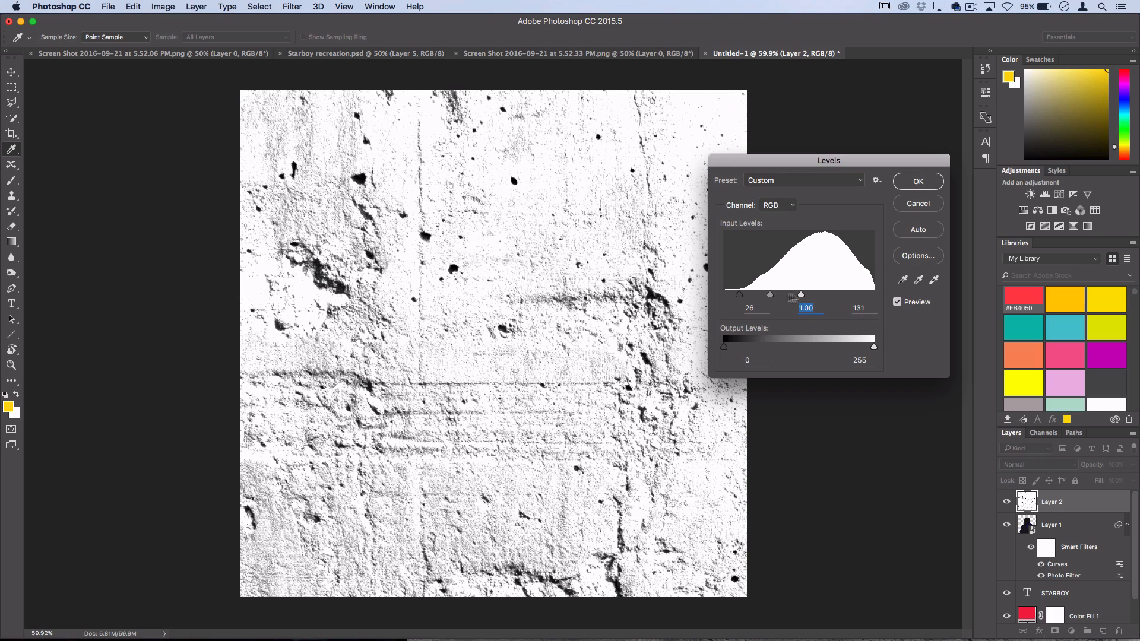
{"action": "left_click", "coordinate": [923, 186]}
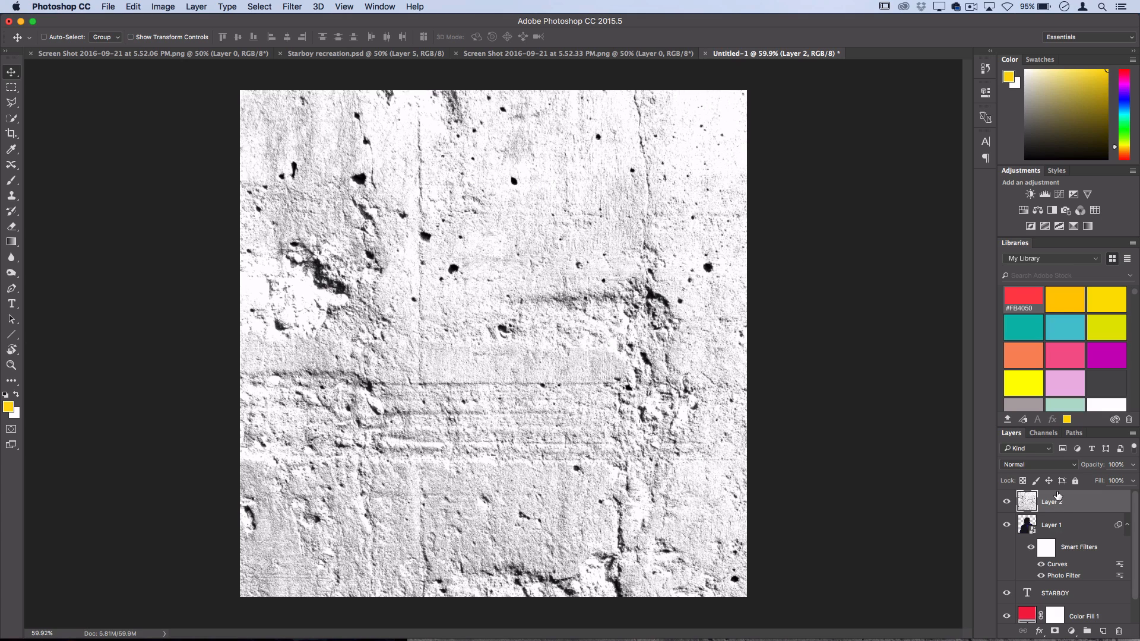
- Blend the concrete texture into the cover with the Darken blending mode at 36% opacity
{"action": "left_click", "coordinate": [1042, 466]}
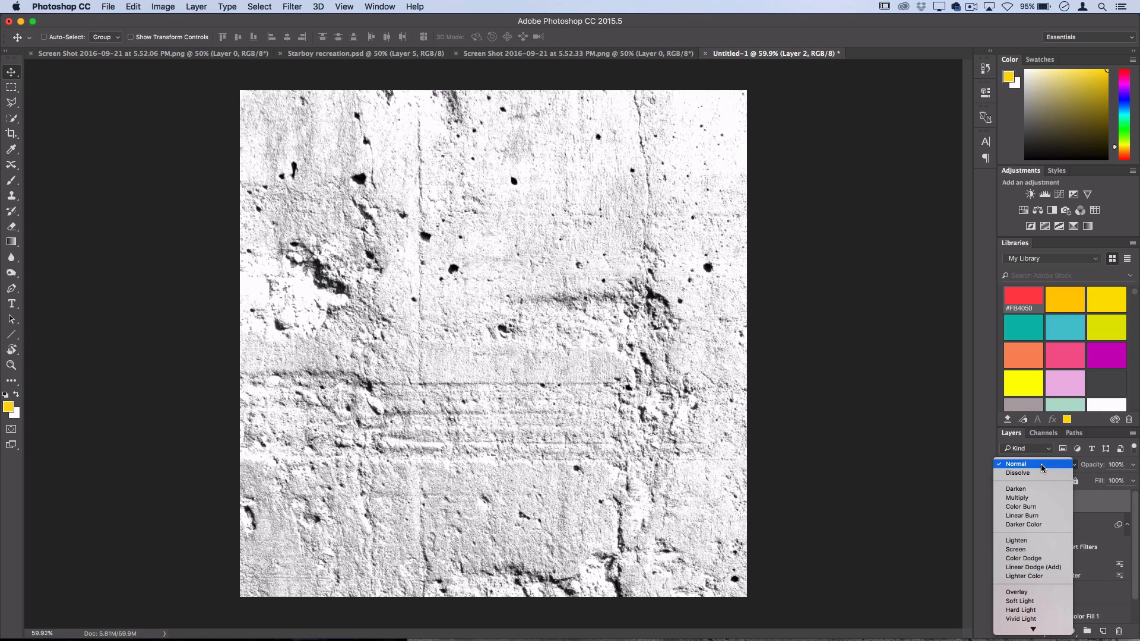
{"action": "left_click", "coordinate": [1034, 499]}
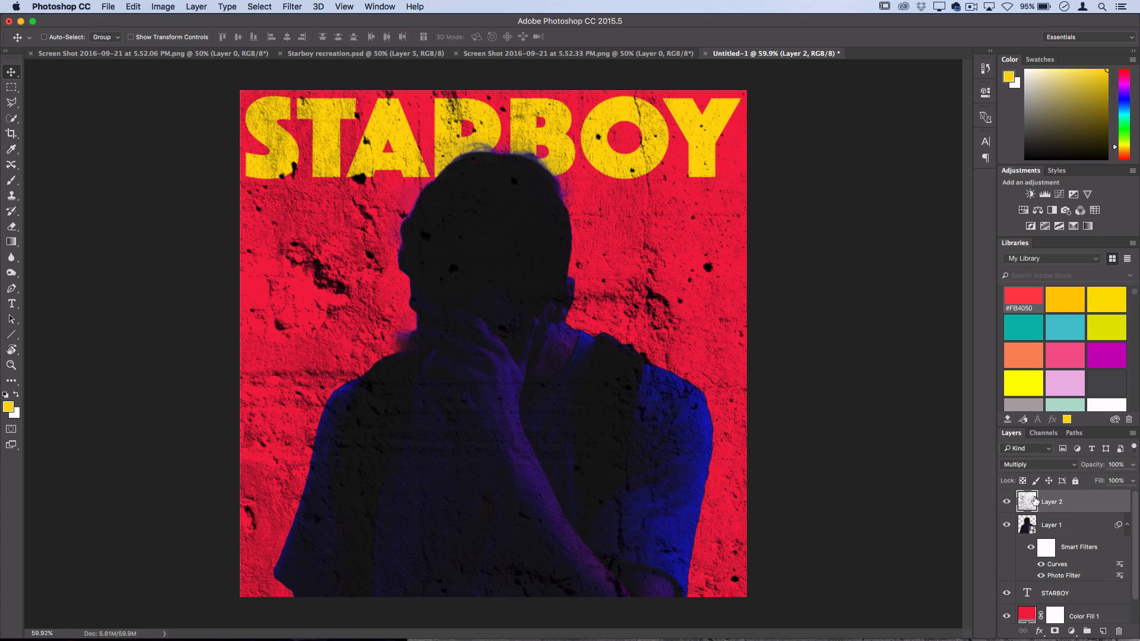
{"action": "key", "text": "3"}
{"action": "key", "text": "6"}
{"action": "left_click", "coordinate": [1031, 464]}
{"action": "left_click", "coordinate": [1032, 464]}
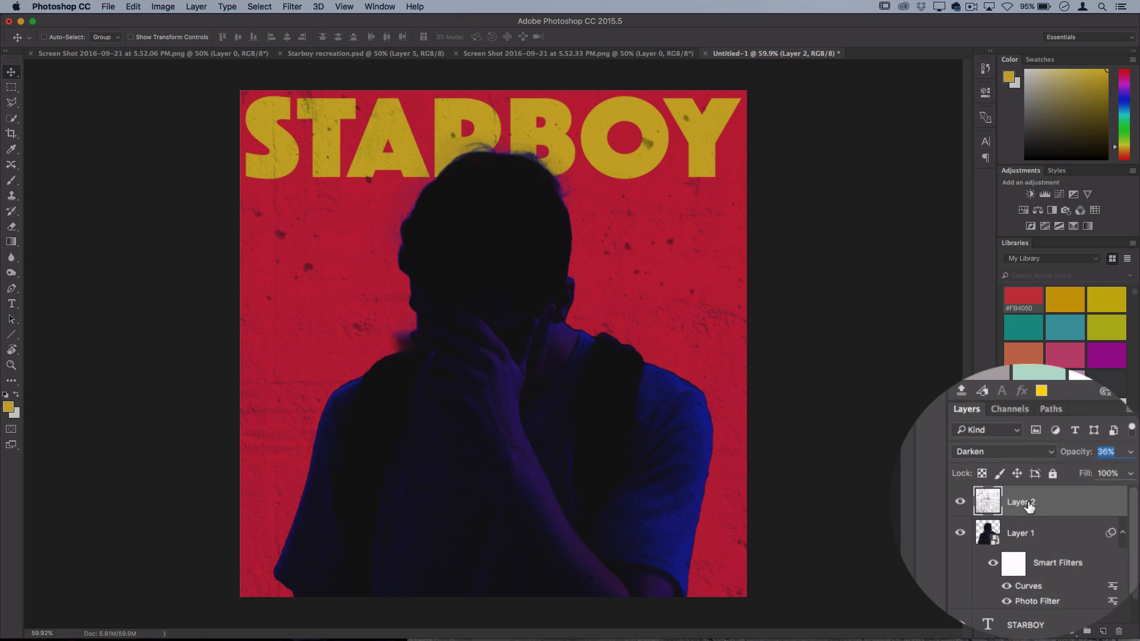
{"action": "key", "text": "ctrl+Tab"}
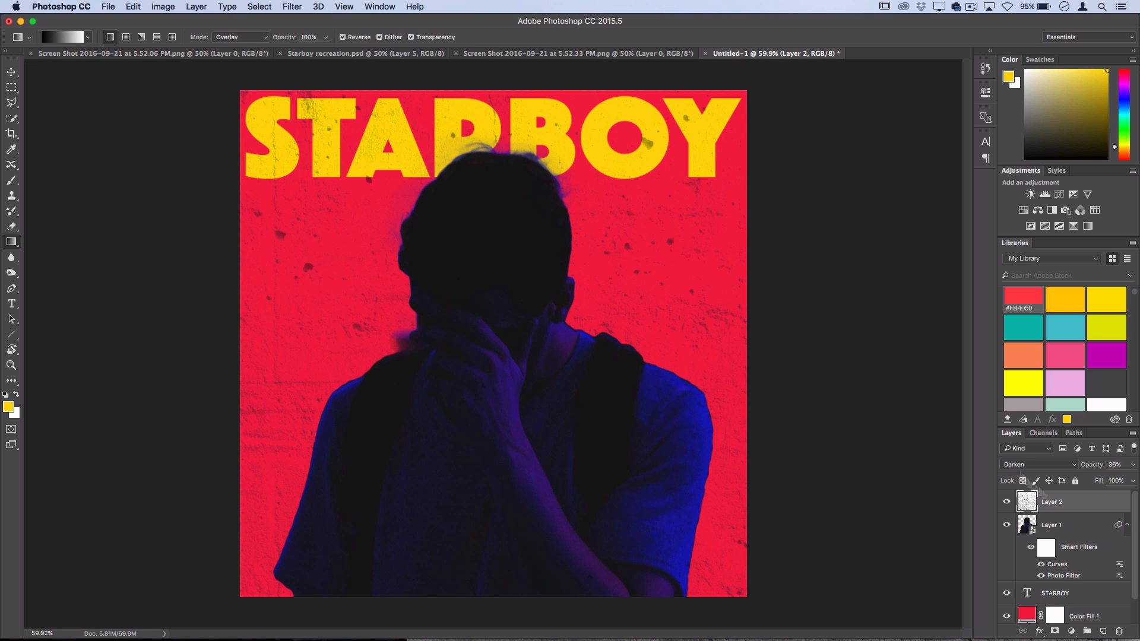
- Add a solid color fill layer in black (000000) above the concrete texture
{"action": "left_click", "coordinate": [196, 6]}
{"action": "mouse_move", "coordinate": [249, 144]}
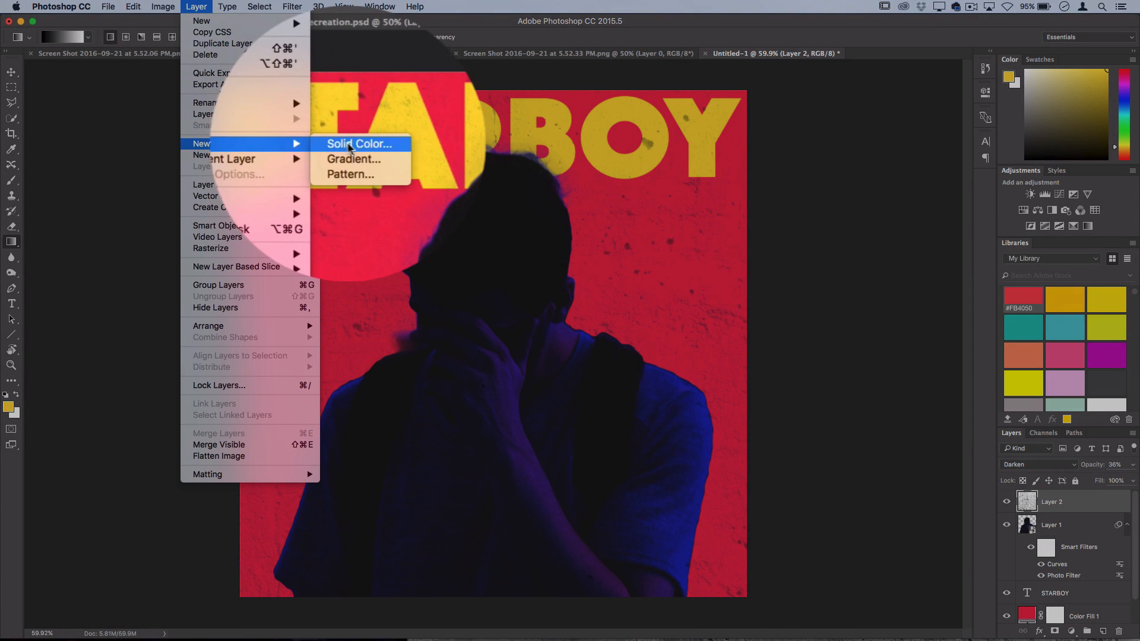
{"action": "left_click", "coordinate": [348, 145]}
{"action": "left_click", "coordinate": [515, 228]}
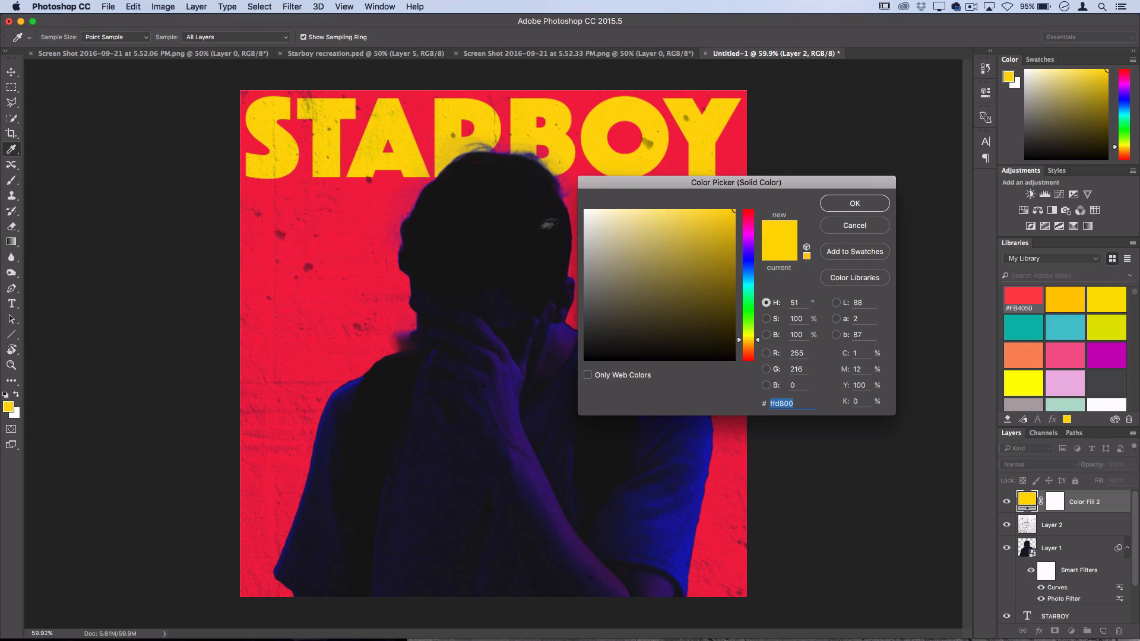
{"action": "left_click_drag", "start_coordinate": [694, 270], "coordinate": [698, 366]}
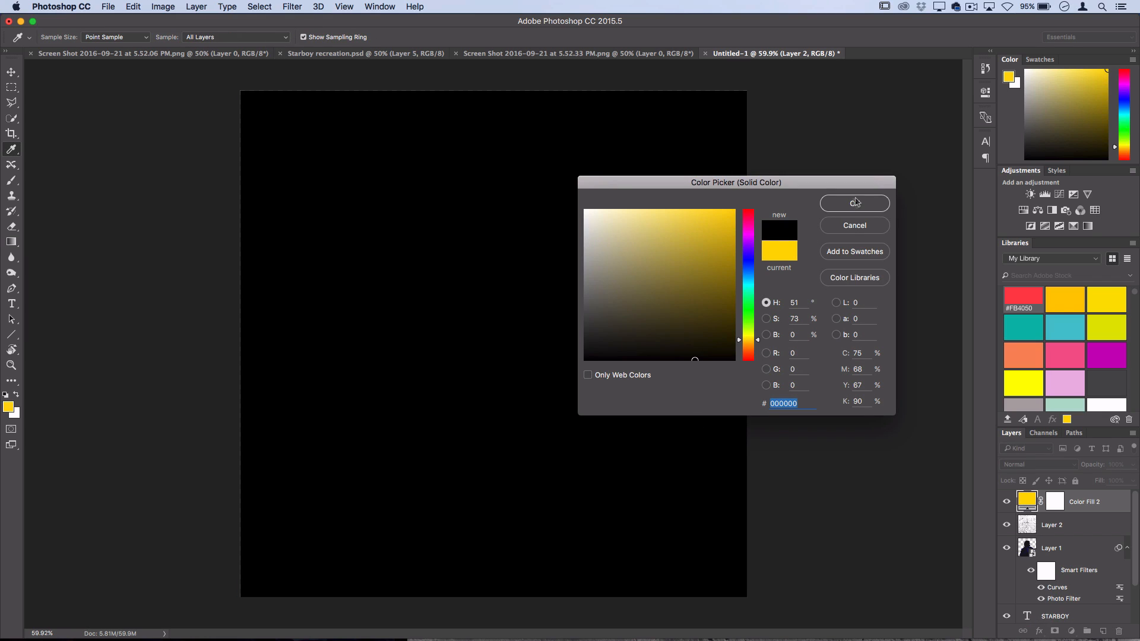
{"action": "left_click", "coordinate": [856, 205]}
{"action": "left_click", "coordinate": [1008, 502]}
{"action": "left_click", "coordinate": [1007, 503]}
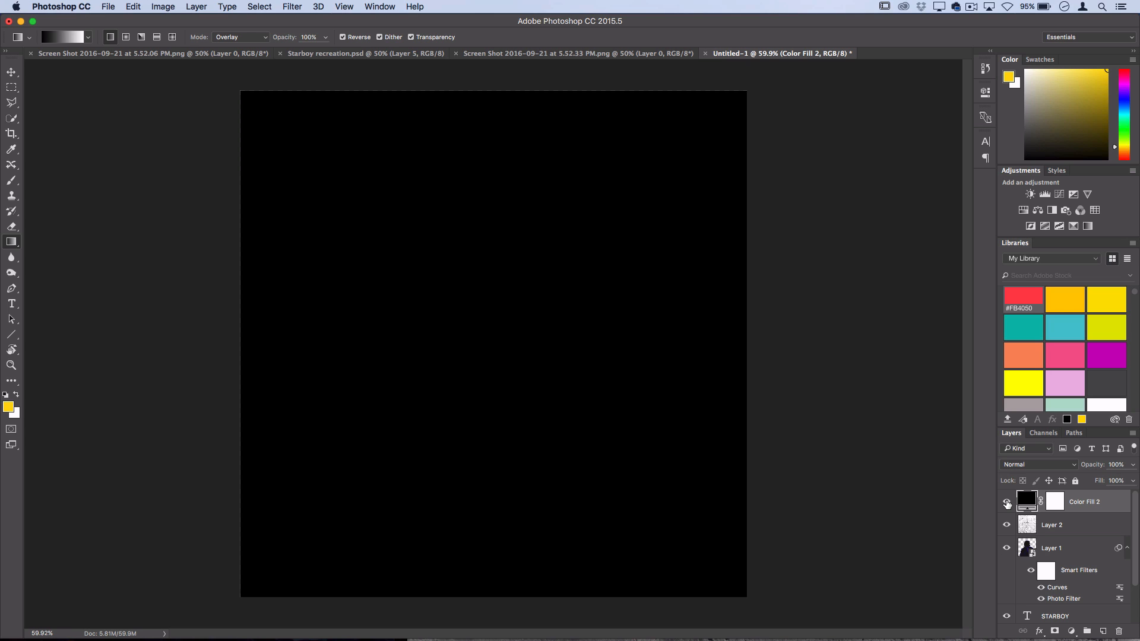
- Convert the black fill layer to a smart object and add uniform, monochromatic noise to it
{"action": "left_click", "coordinate": [292, 6]}
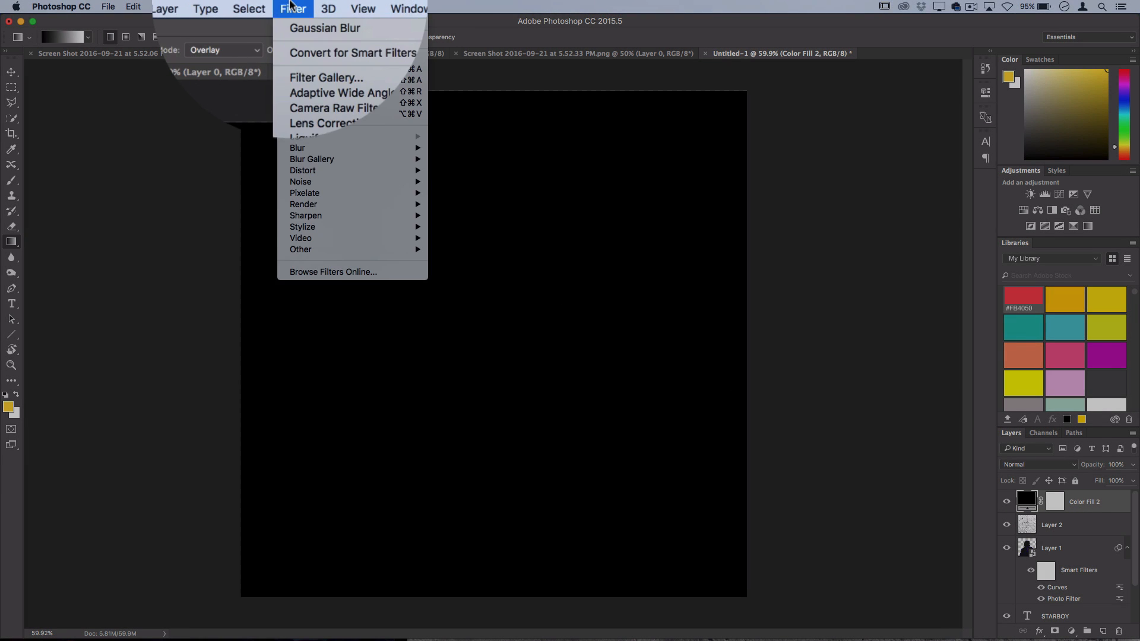
{"action": "mouse_move", "coordinate": [319, 182]}
{"action": "left_click", "coordinate": [458, 182]}
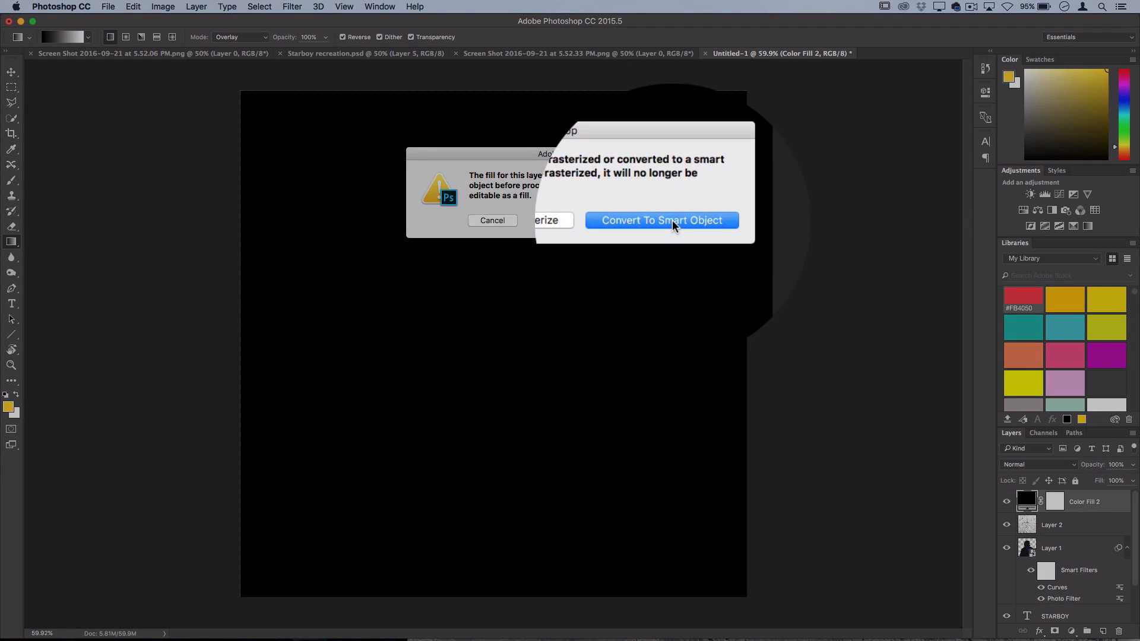
{"action": "left_click", "coordinate": [658, 221]}
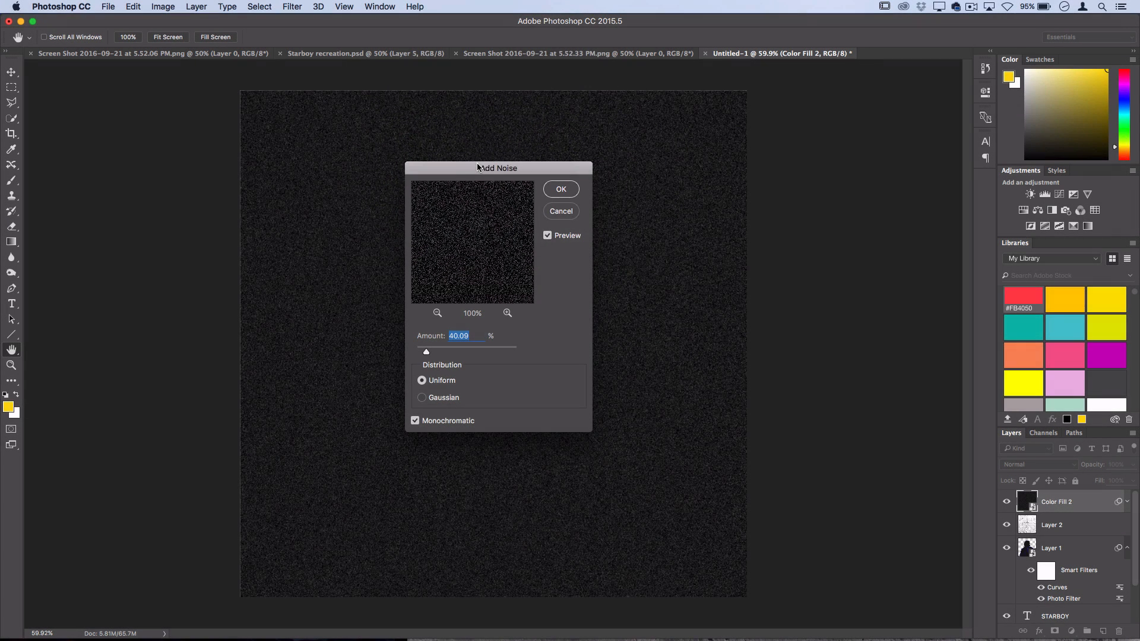
{"action": "left_click_drag", "start_coordinate": [463, 167], "coordinate": [726, 150]}
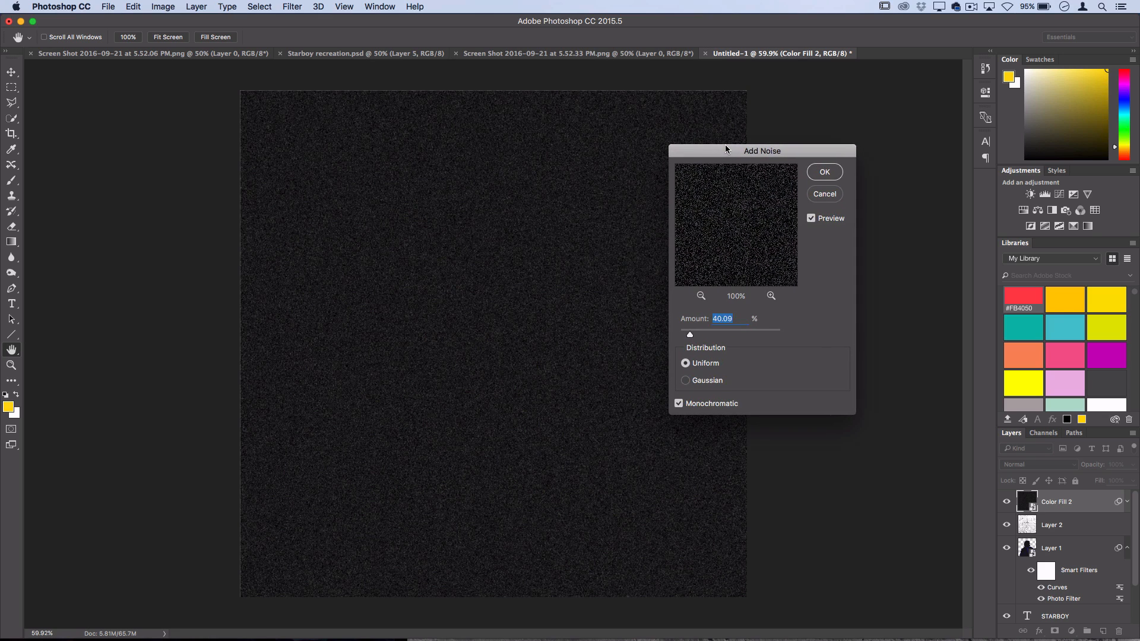
{"action": "left_click_drag", "start_coordinate": [699, 337], "coordinate": [693, 334]}
{"action": "left_click", "coordinate": [825, 172]}
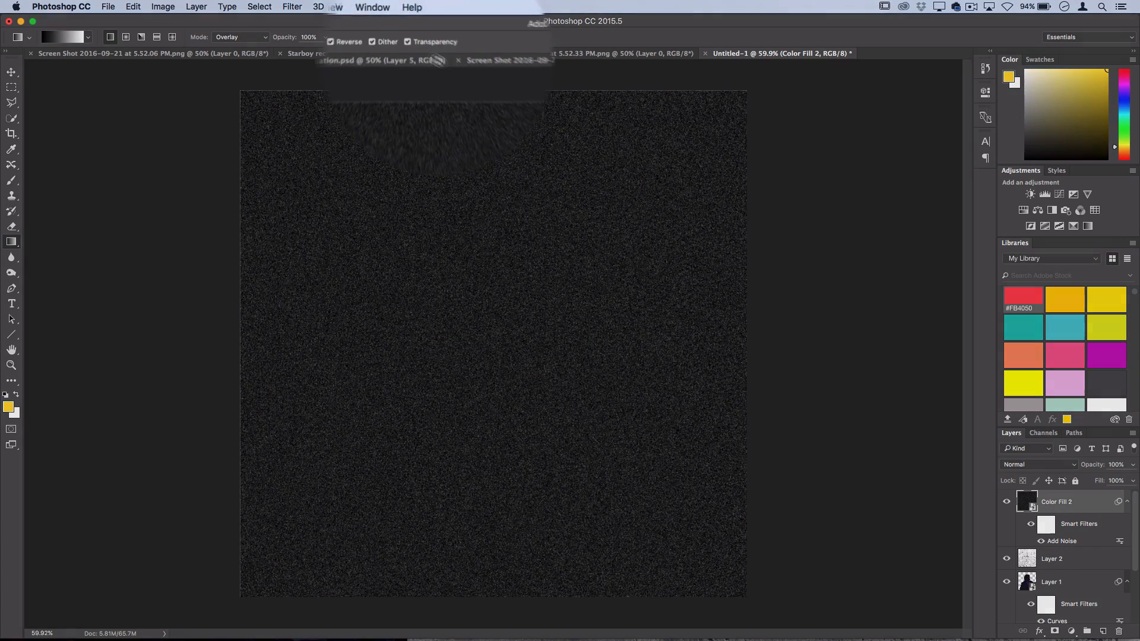
- Apply a Gaussian Blur with a 1-pixel radius to the noise layer
{"action": "left_click", "coordinate": [292, 7]}
{"action": "mouse_move", "coordinate": [336, 149]}
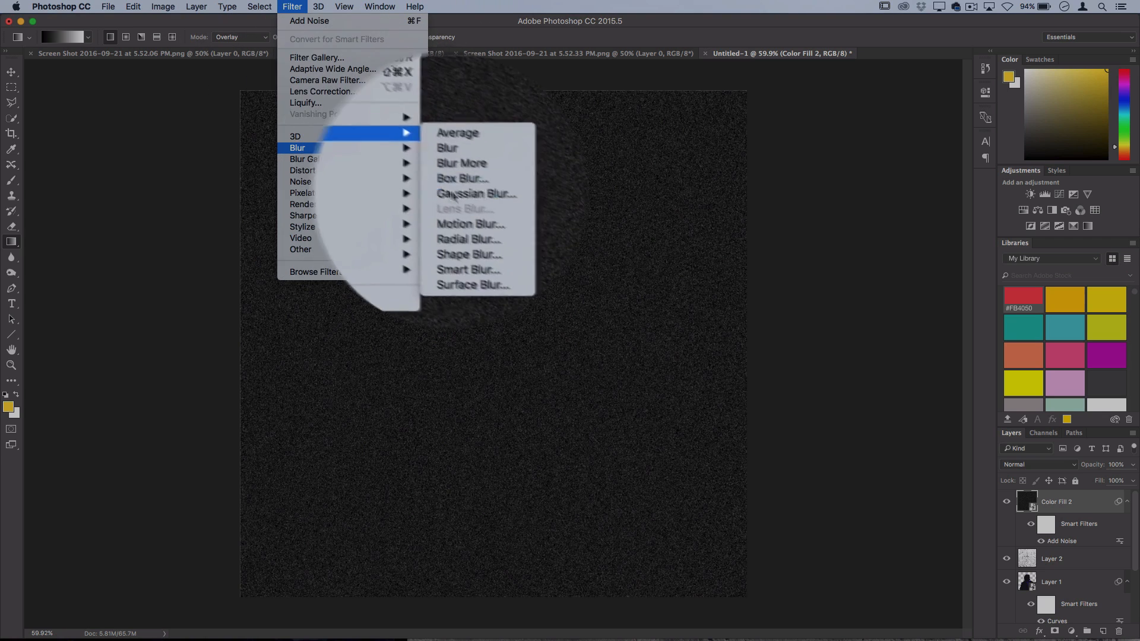
{"action": "left_click", "coordinate": [477, 195]}
{"action": "left_click", "coordinate": [708, 298]}
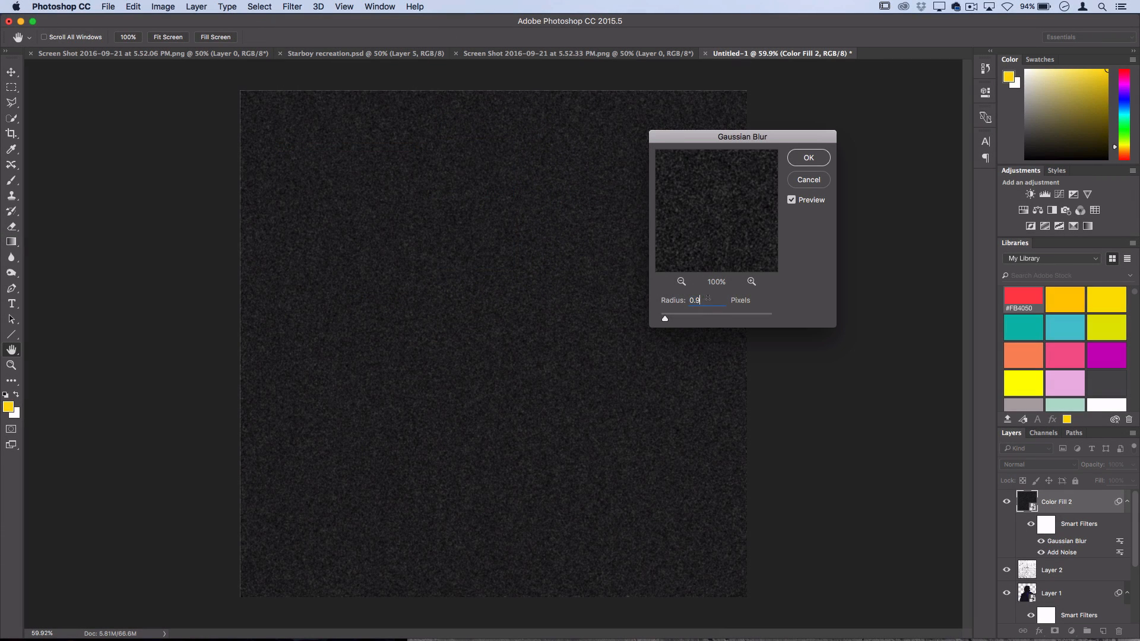
{"action": "type", "text": "1"}
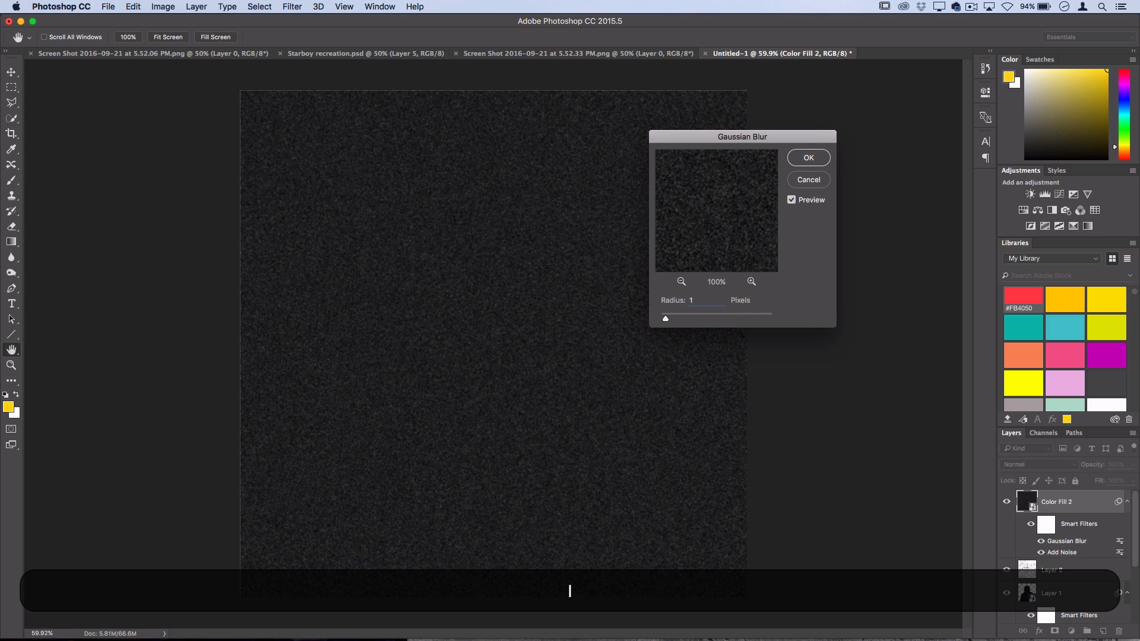
{"action": "key", "text": "Return"}
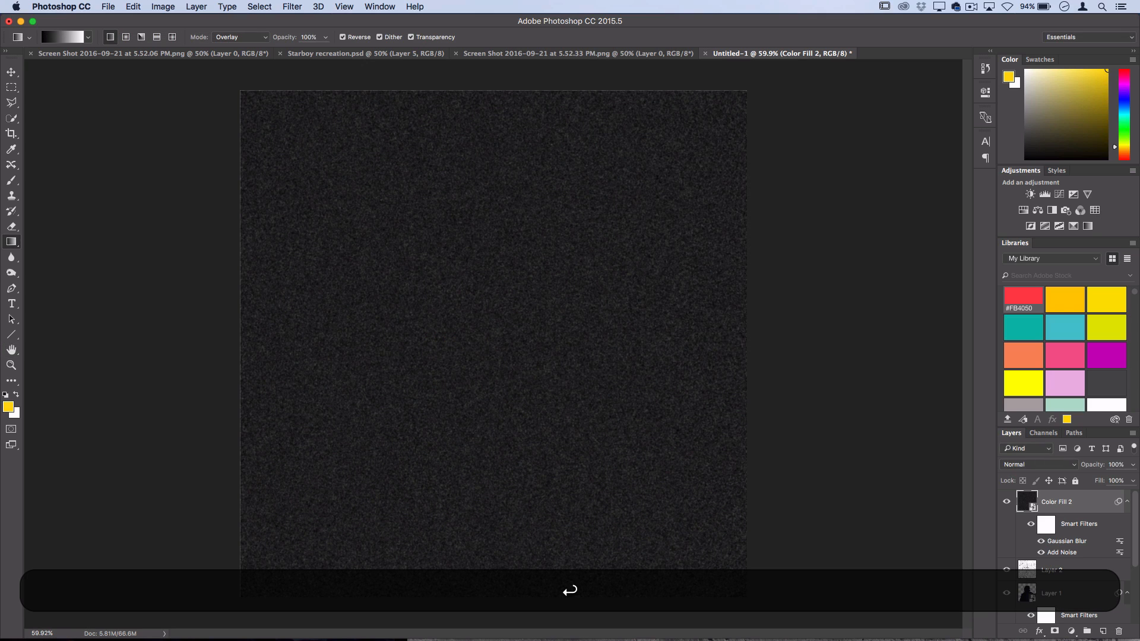
- Apply Levels to the noise layer with shadow input 56 and highlight input below 85 to reduce it to sparse white specks
{"action": "left_click", "coordinate": [163, 7]}
{"action": "mouse_move", "coordinate": [178, 48]}
{"action": "left_click", "coordinate": [297, 70]}
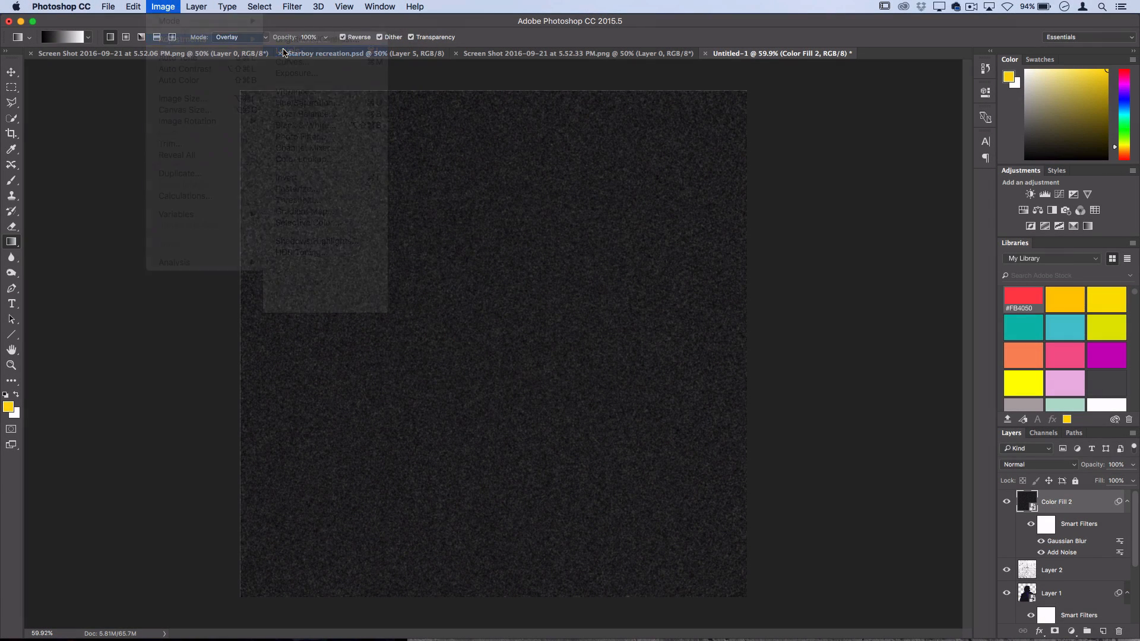
{"action": "left_click_drag", "start_coordinate": [545, 194], "coordinate": [843, 183]}
{"action": "left_click_drag", "start_coordinate": [843, 318], "coordinate": [755, 322]}
{"action": "left_click_drag", "start_coordinate": [694, 318], "coordinate": [749, 317]}
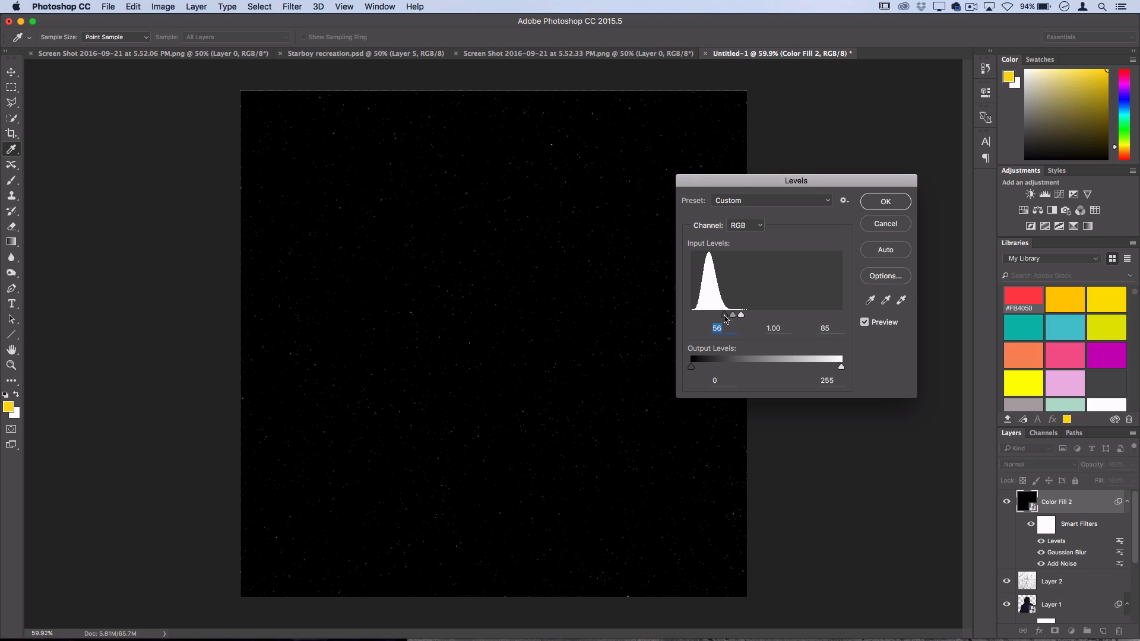
{"action": "left_click", "coordinate": [743, 316]}
{"action": "left_click_drag", "start_coordinate": [744, 316], "coordinate": [736, 316]}
{"action": "left_click", "coordinate": [886, 201]}
{"action": "key", "text": "g"}
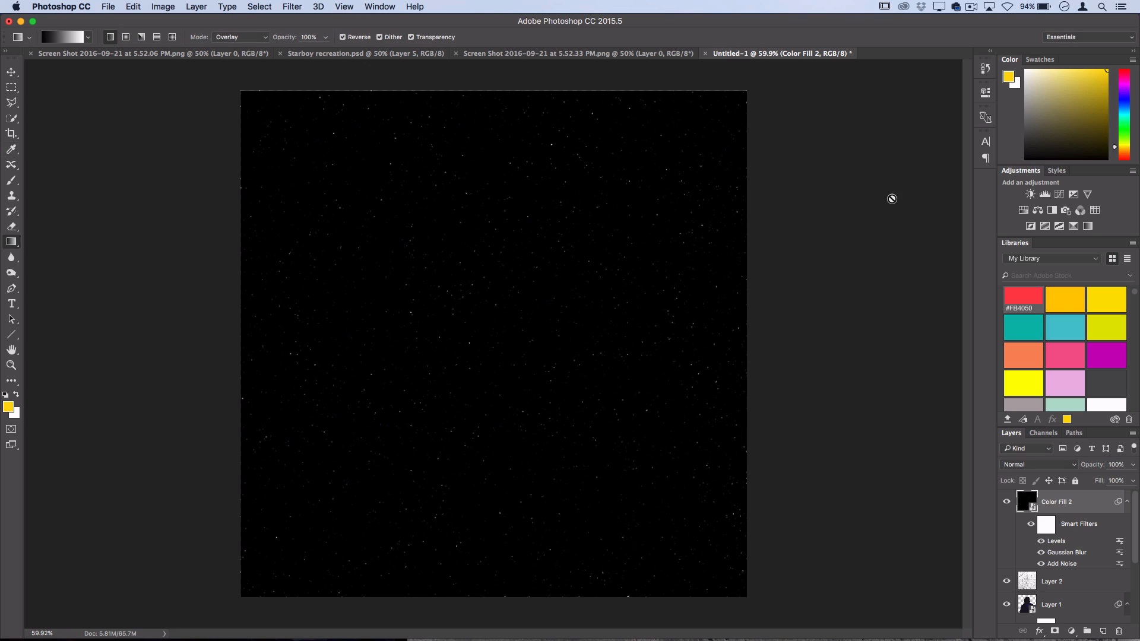
- Set the sparse speck layer's blend mode to Lighten and add a layer mask that reveals everything
{"action": "left_click", "coordinate": [1032, 468]}
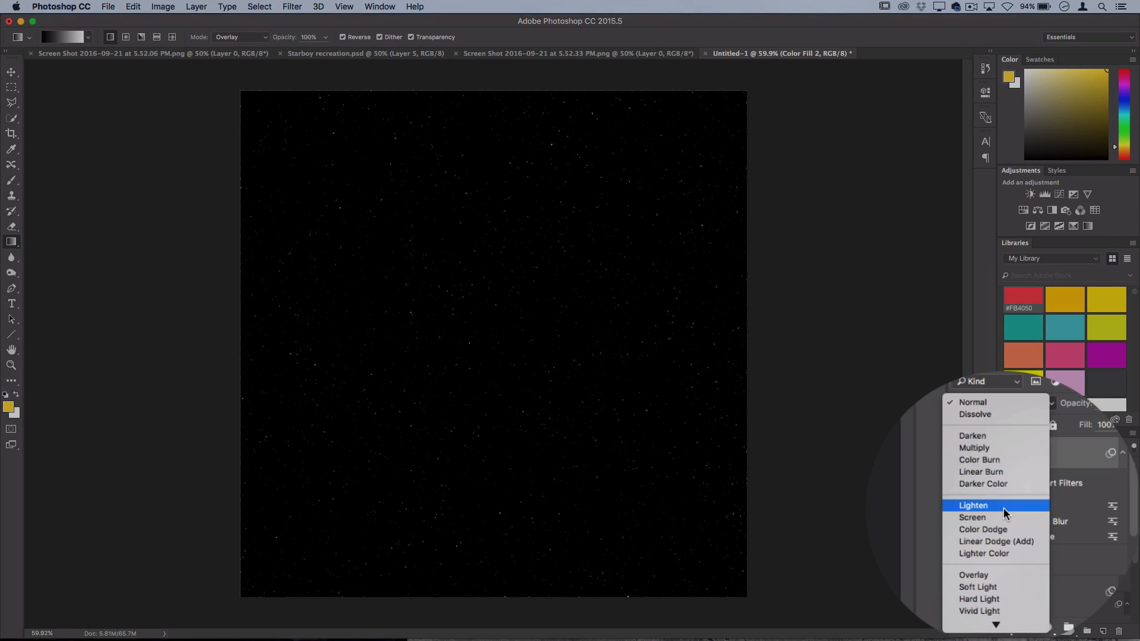
{"action": "left_click", "coordinate": [1027, 561]}
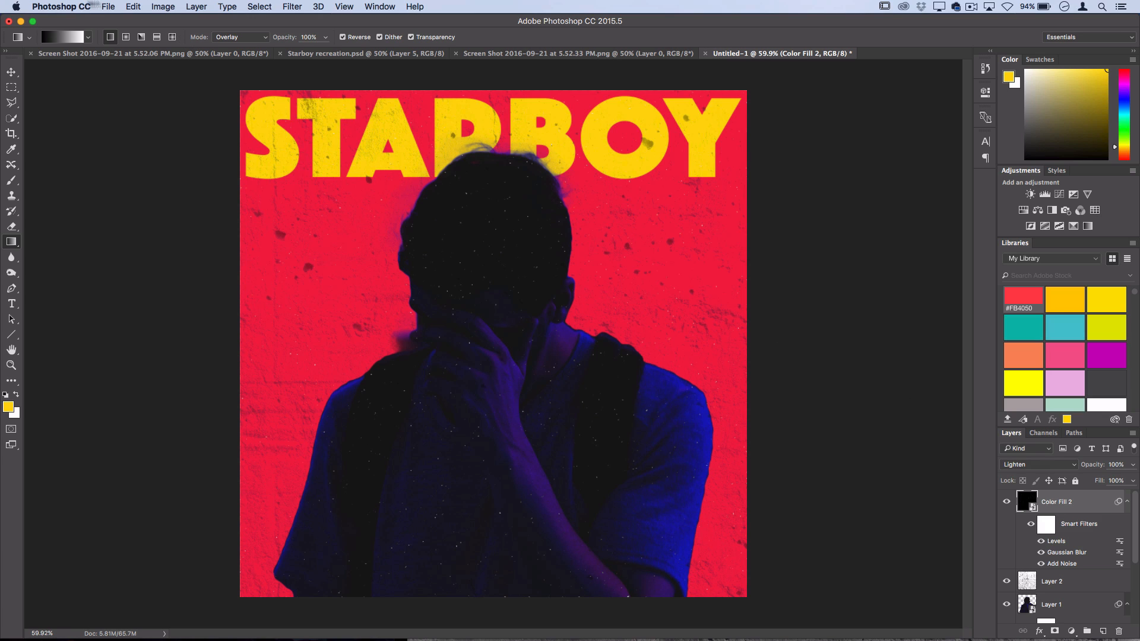
{"action": "left_click", "coordinate": [162, 7]}
{"action": "mouse_move", "coordinate": [196, 6]}
{"action": "mouse_move", "coordinate": [254, 185]}
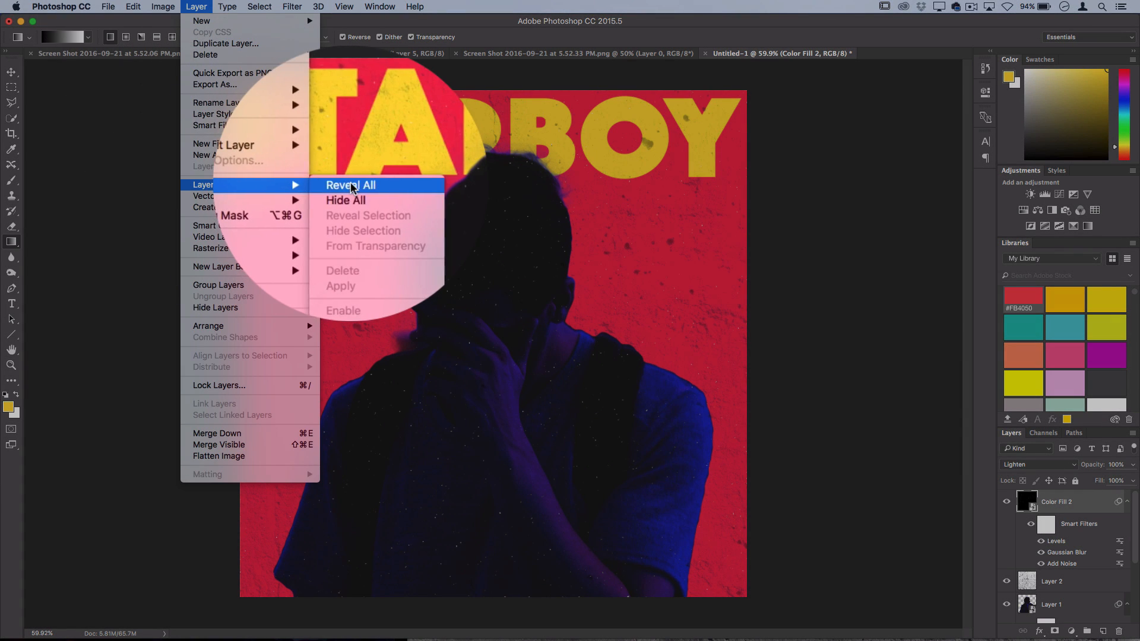
{"action": "left_click", "coordinate": [353, 184]}
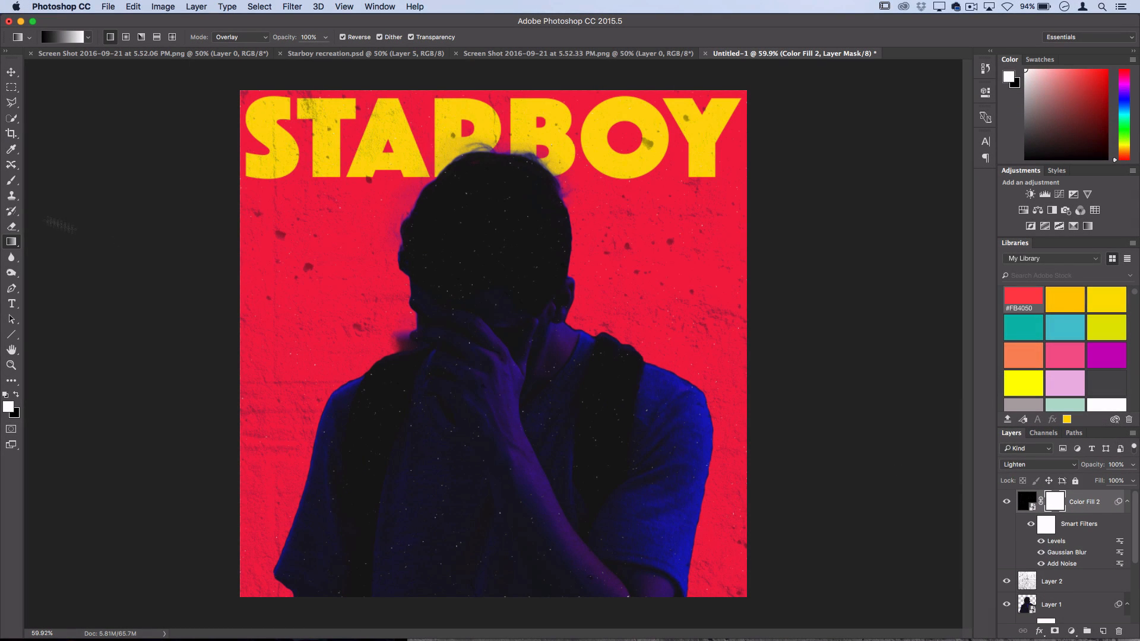
- Paint black on the speck layer's mask with a 600-pixel brush to hide the specks over the middle of the portrait
{"action": "left_click", "coordinate": [11, 180]}
{"action": "key", "text": "bracketleft"}
{"action": "key", "text": "bracketleft"}
{"action": "key", "text": "bracketleft"}
{"action": "key", "text": "bracketleft"}
{"action": "key", "text": "bracketleft"}
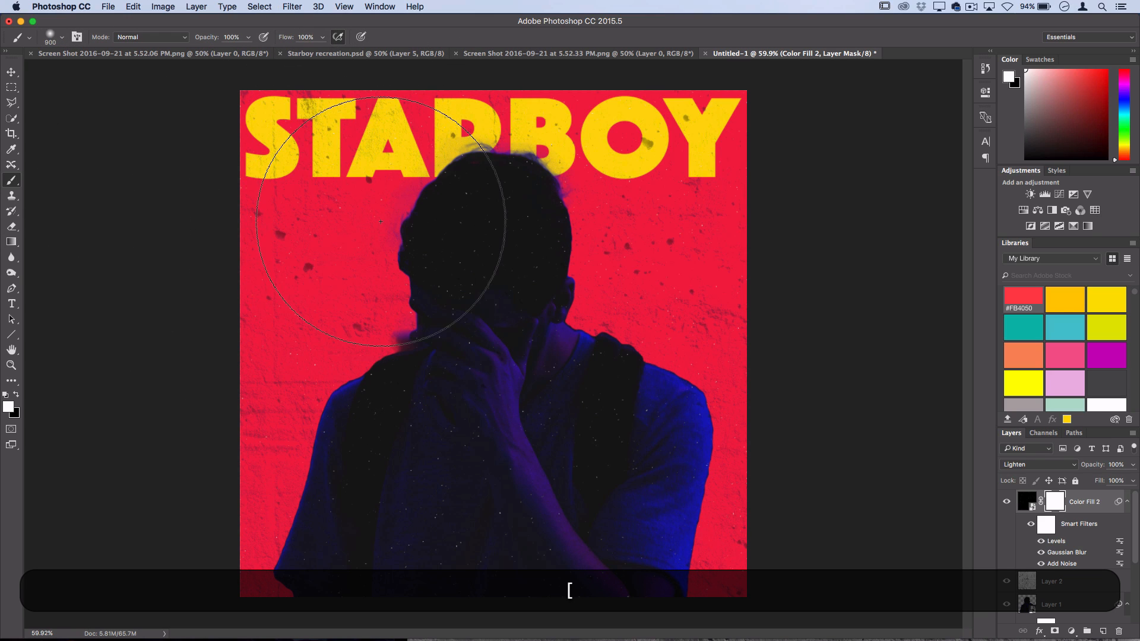
{"action": "left_click", "coordinate": [15, 394]}
{"action": "left_click", "coordinate": [5, 394]}
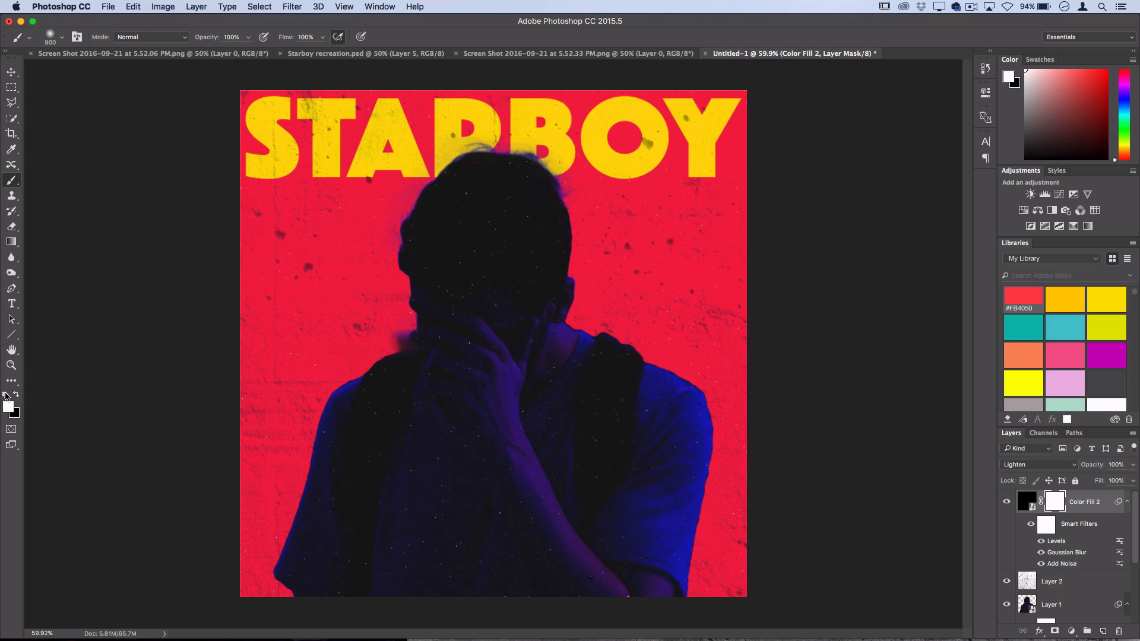
{"action": "left_click", "coordinate": [16, 394]}
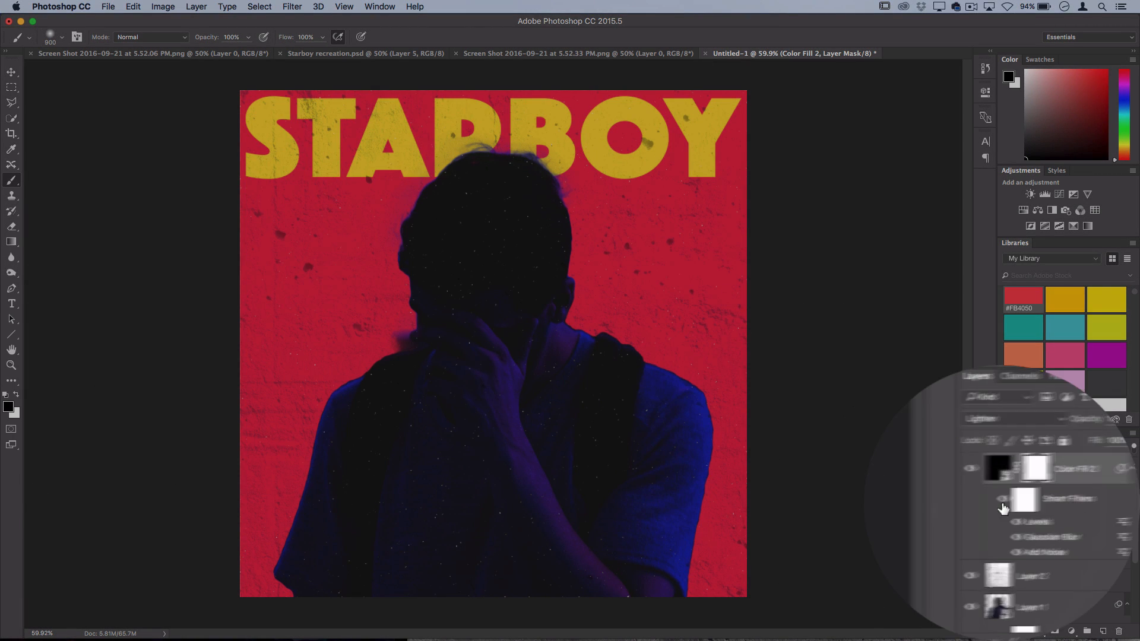
{"action": "key", "text": "bracketleft"}
{"action": "key", "text": "bracketleft"}
{"action": "key", "text": "bracketleft"}
{"action": "mouse_move", "coordinate": [555, 351]}
{"action": "left_mouse_down"}
{"action": "mouse_move", "coordinate": [471, 326]}
{"action": "mouse_move", "coordinate": [487, 232]}
{"action": "mouse_move", "coordinate": [567, 398]}
{"action": "mouse_move", "coordinate": [475, 410]}
{"action": "mouse_move", "coordinate": [451, 485]}
{"action": "left_mouse_up"}
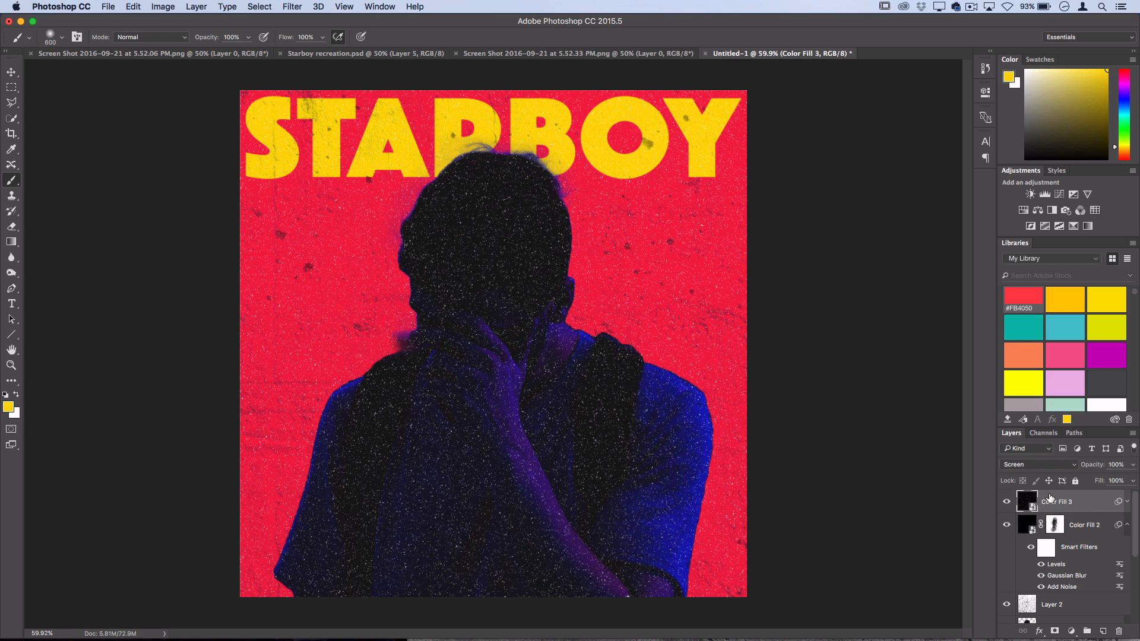
- Switch the denser speck layer's blend mode to Normal to view its noise alone, and return it to Screen
{"action": "left_click", "coordinate": [1034, 466]}
{"action": "left_click", "coordinate": [1030, 380]}
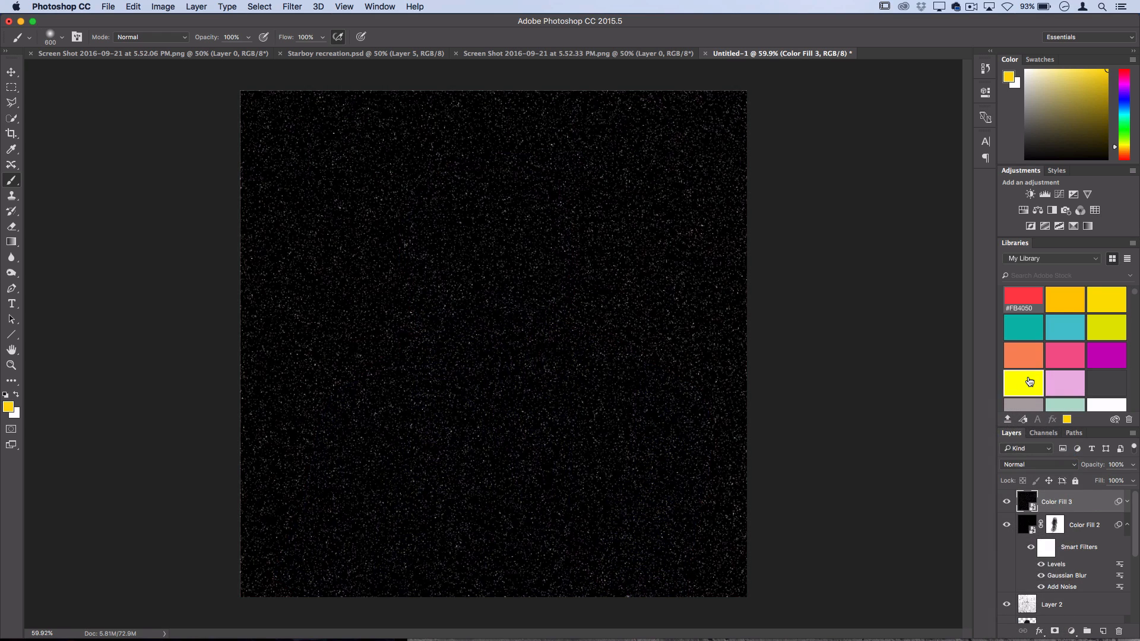
{"action": "left_click", "coordinate": [1021, 465]}
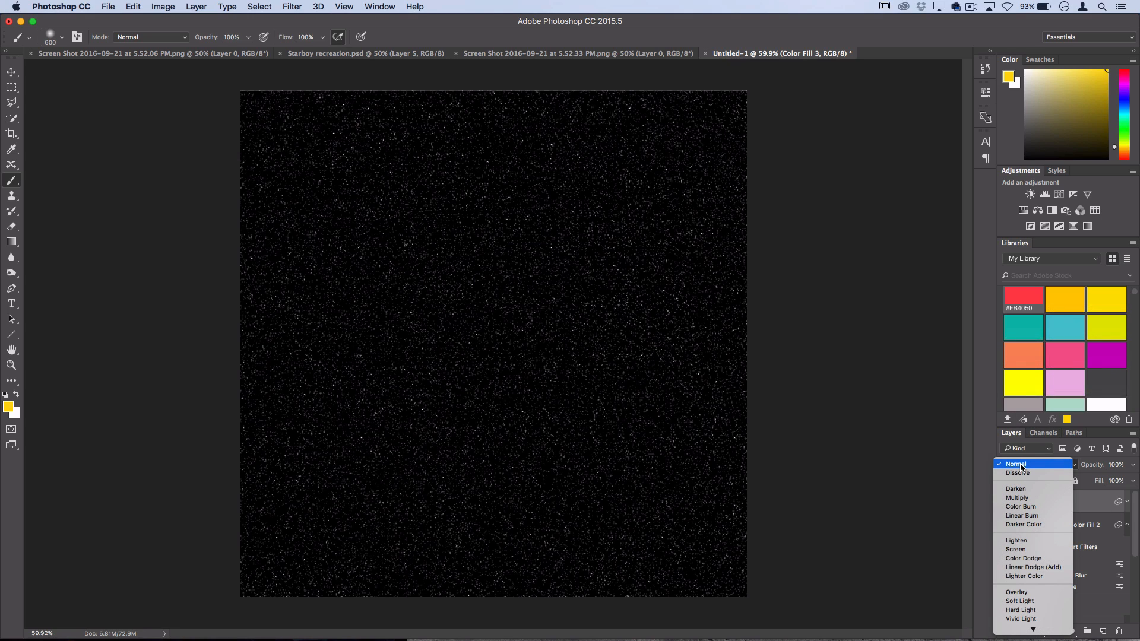
{"action": "left_click", "coordinate": [1016, 549]}
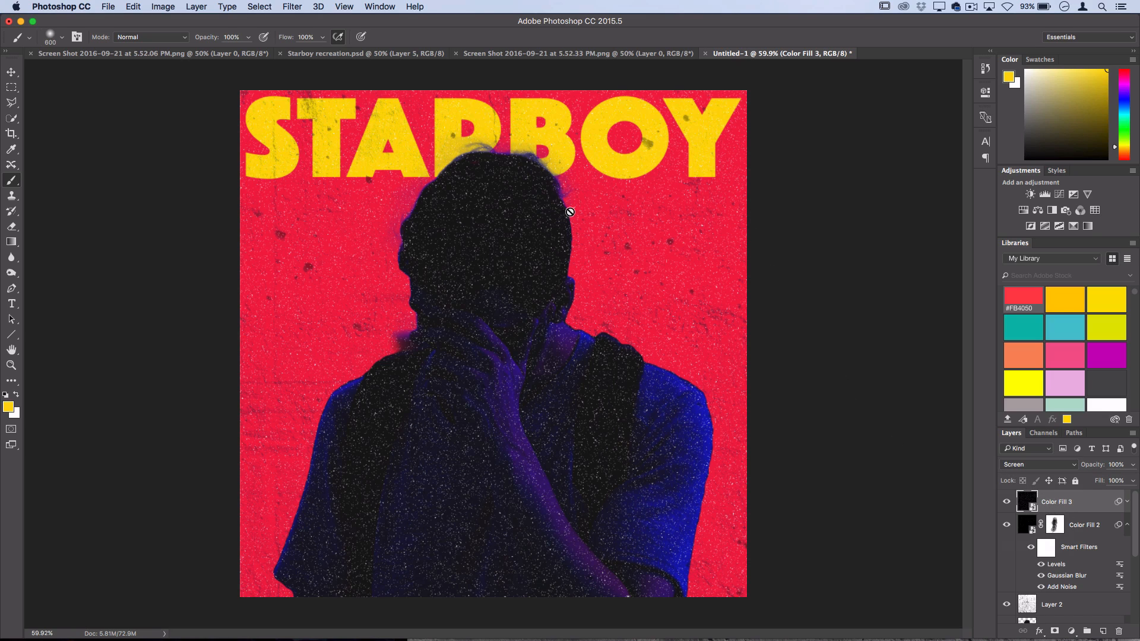
- Add a layer mask to the denser speck layer that hides everything
{"action": "left_click", "coordinate": [196, 7]}
{"action": "mouse_move", "coordinate": [266, 186]}
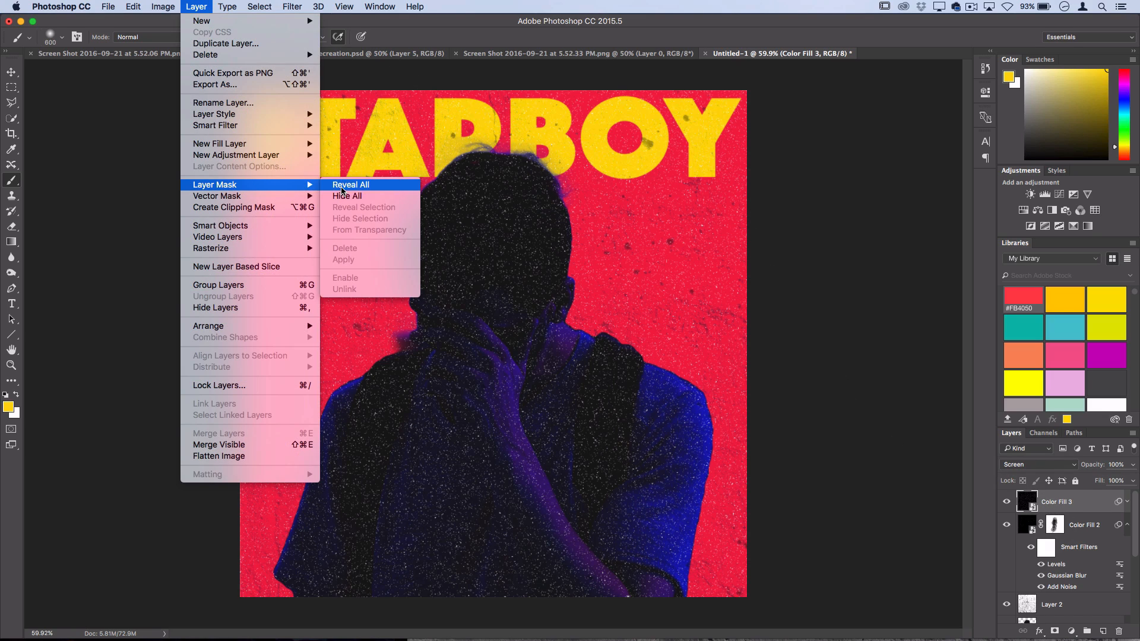
{"action": "left_click", "coordinate": [344, 196]}
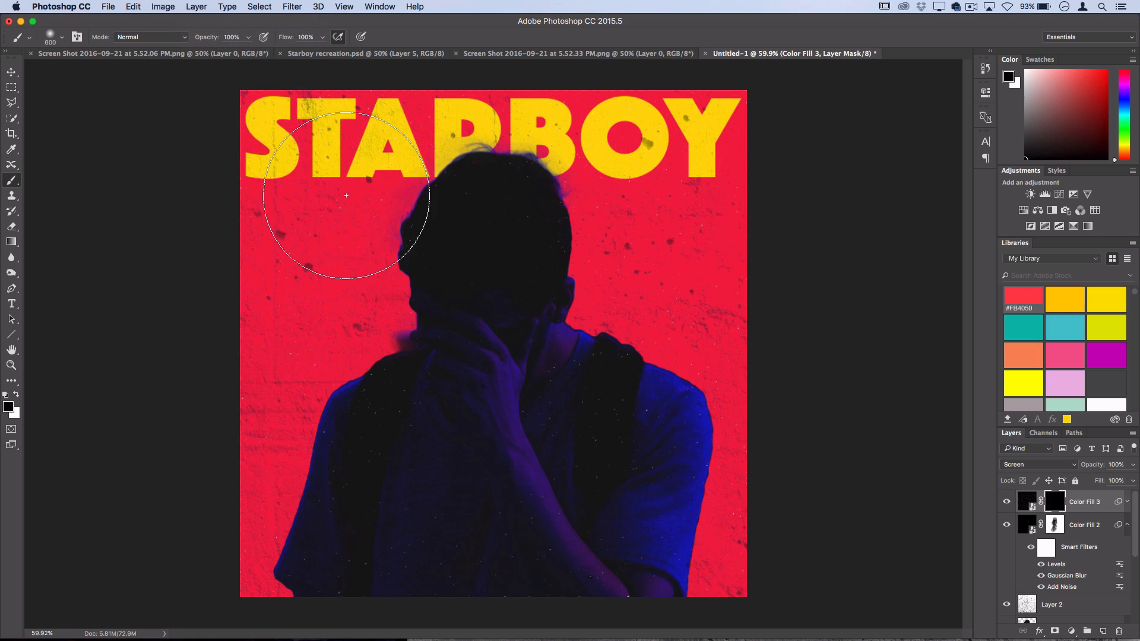
- Paint white on the mask with a smaller brush to reveal dense specks down the cover's left edge to the lower sleeve
{"action": "left_click", "coordinate": [17, 395]}
{"action": "key", "text": "["}
{"action": "key", "text": "["}
{"action": "key", "text": "["}
{"action": "key", "text": "["}
{"action": "key", "text": "["}
{"action": "key", "text": "["}
{"action": "key", "text": "["}
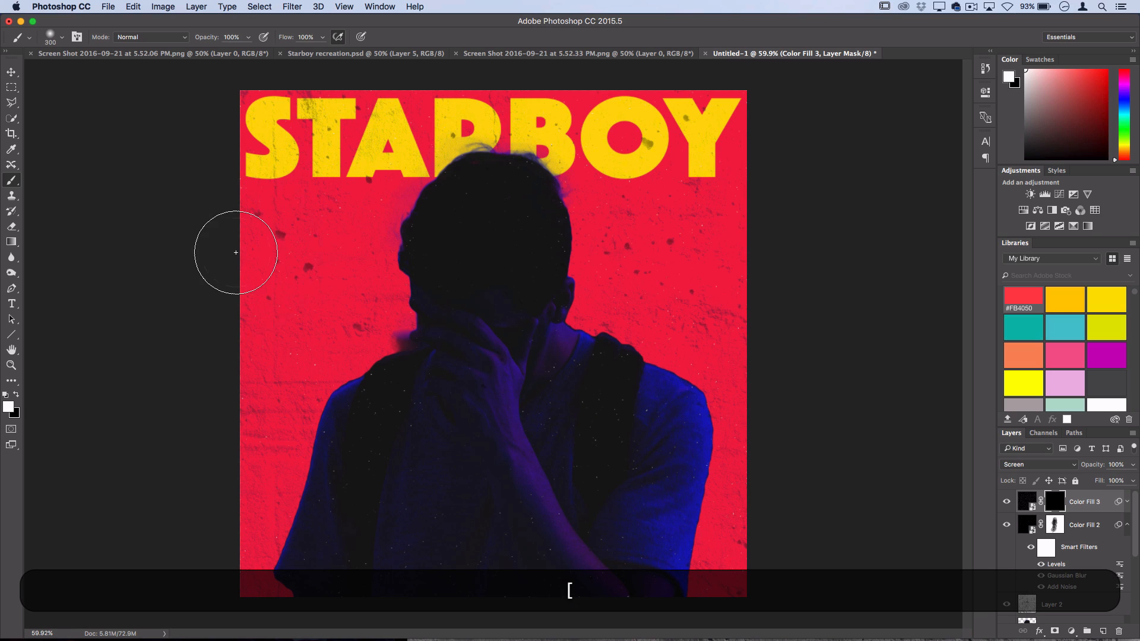
{"action": "left_click", "coordinate": [257, 262]}
{"action": "mouse_move", "coordinate": [277, 271]}
{"action": "left_mouse_down"}
{"action": "mouse_move", "coordinate": [250, 547]}
{"action": "mouse_move", "coordinate": [268, 497]}
{"action": "mouse_move", "coordinate": [351, 580]}
{"action": "left_mouse_up"}
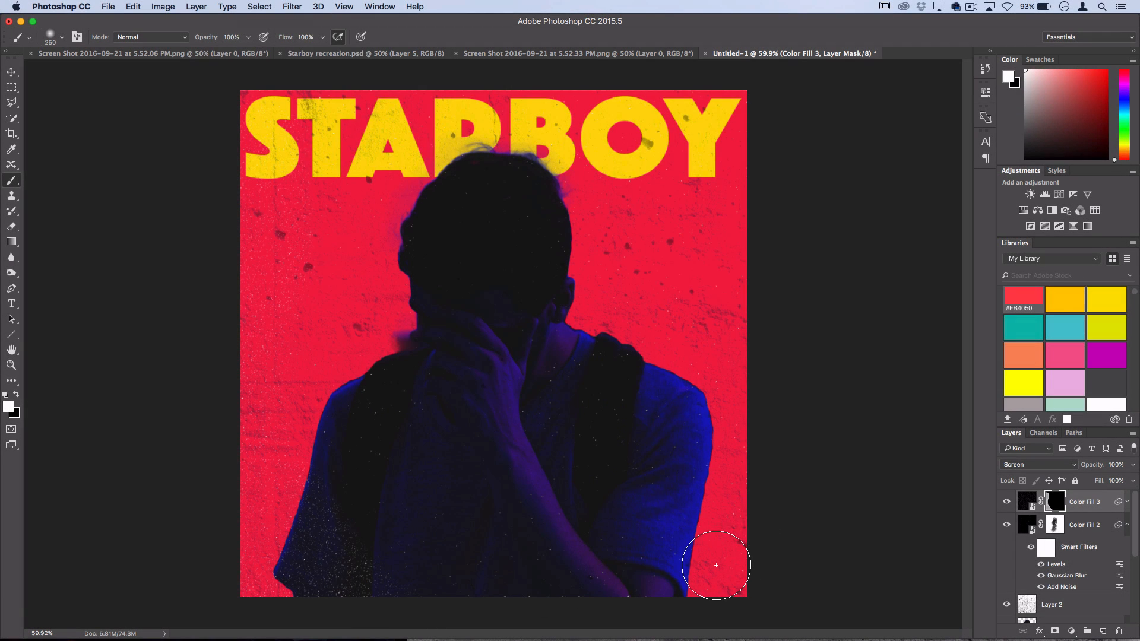
- Paint white on the mask with a 600-pixel brush to reveal dense specks over the cover's lower corners, right-hand backdrop and lower torso
{"action": "key", "text": "]"}
{"action": "key", "text": "]"}
{"action": "key", "text": "]"}
{"action": "key", "text": "]"}
{"action": "left_click_drag", "start_coordinate": [711, 589], "coordinate": [776, 458]}
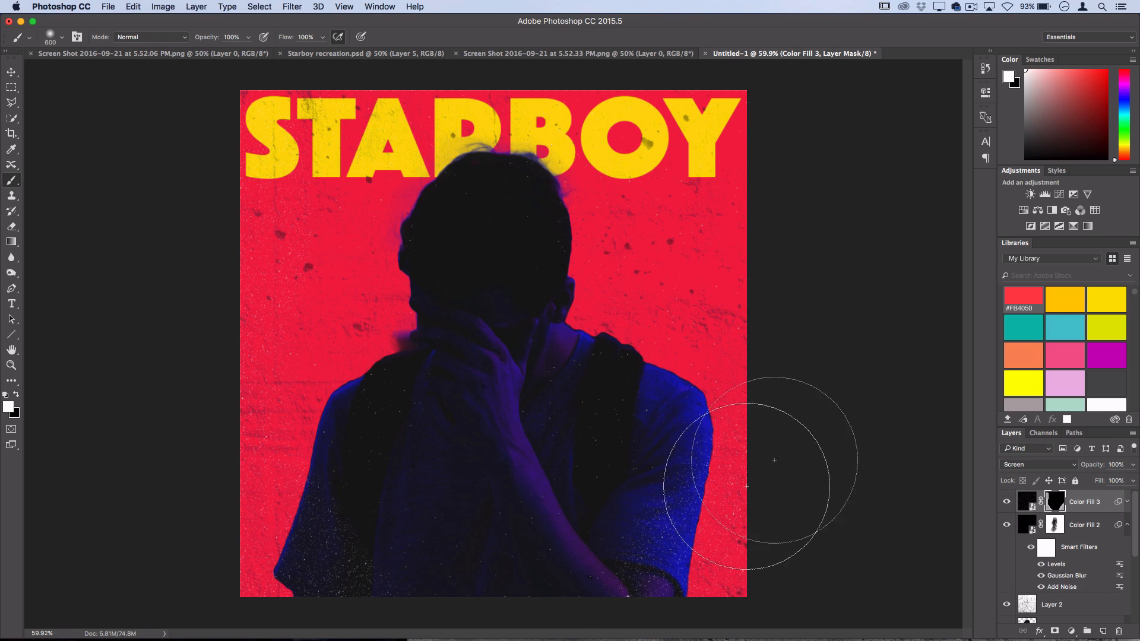
{"action": "left_click_drag", "start_coordinate": [394, 572], "coordinate": [351, 565]}
{"action": "mouse_move", "coordinate": [678, 246]}
{"action": "left_mouse_down"}
{"action": "mouse_move", "coordinate": [653, 278]}
{"action": "mouse_move", "coordinate": [656, 190]}
{"action": "mouse_move", "coordinate": [717, 142]}
{"action": "mouse_move", "coordinate": [754, 342]}
{"action": "mouse_move", "coordinate": [747, 412]}
{"action": "mouse_move", "coordinate": [560, 174]}
{"action": "mouse_move", "coordinate": [561, 136]}
{"action": "mouse_move", "coordinate": [615, 128]}
{"action": "mouse_move", "coordinate": [452, 49]}
{"action": "mouse_move", "coordinate": [351, 62]}
{"action": "mouse_move", "coordinate": [474, 94]}
{"action": "mouse_move", "coordinate": [456, 90]}
{"action": "mouse_move", "coordinate": [491, 136]}
{"action": "mouse_move", "coordinate": [564, 298]}
{"action": "mouse_move", "coordinate": [634, 286]}
{"action": "mouse_move", "coordinate": [529, 349]}
{"action": "mouse_move", "coordinate": [474, 420]}
{"action": "mouse_move", "coordinate": [549, 495]}
{"action": "left_mouse_up"}
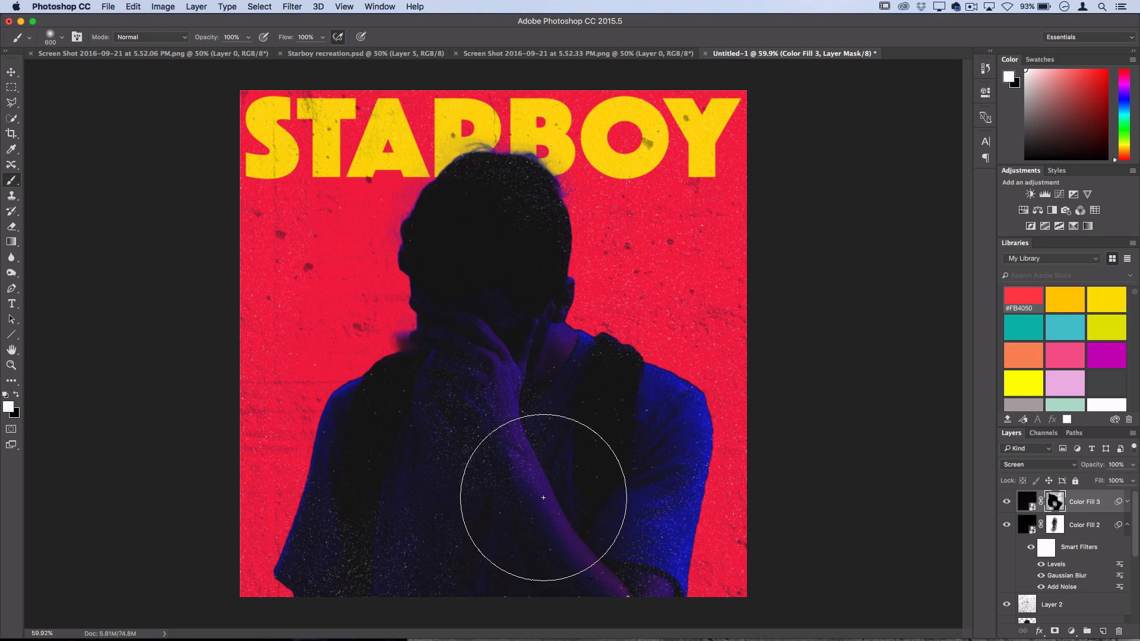
- Check the original album cover screenshot and add a gradient fill layer above the denser speck layer
{"action": "left_click", "coordinate": [1027, 502]}
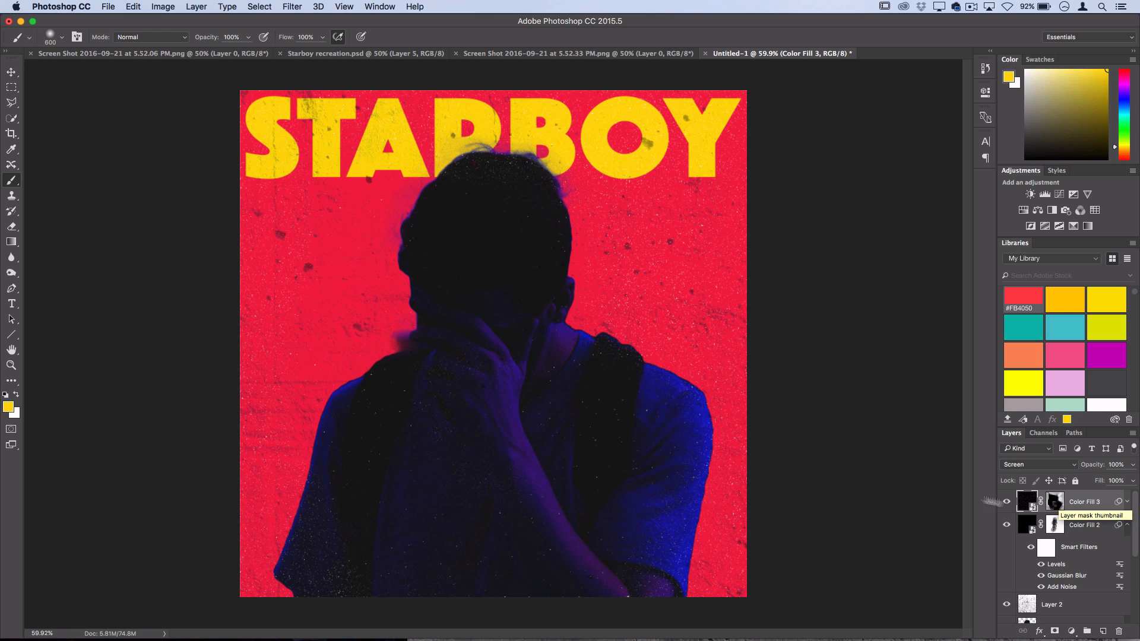
{"action": "left_click", "coordinate": [104, 53]}
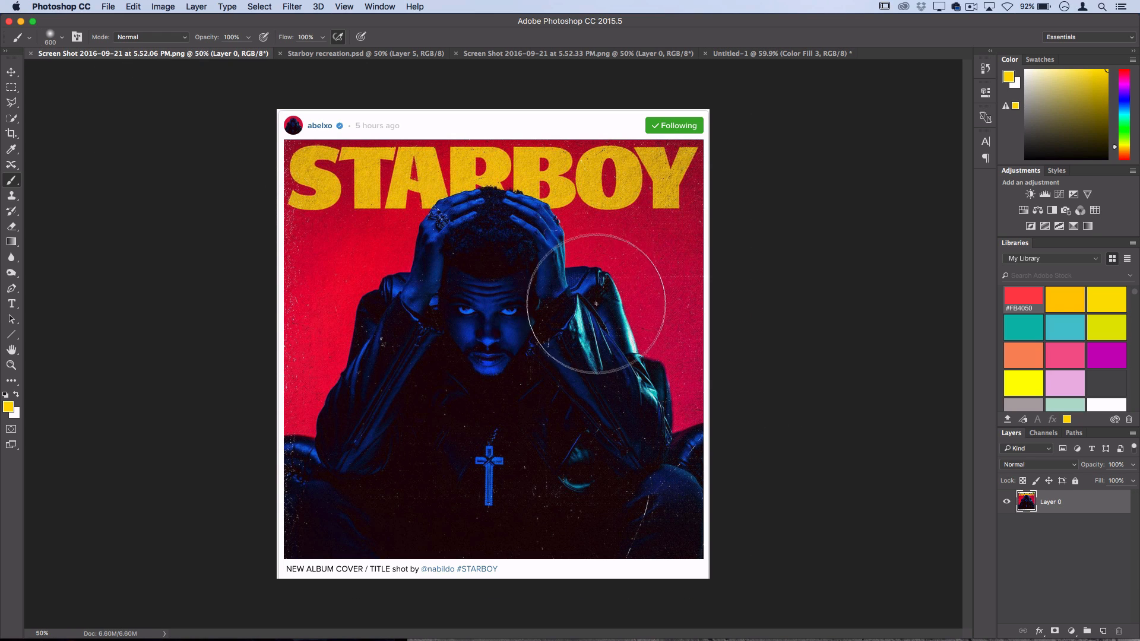
{"action": "left_click", "coordinate": [778, 54]}
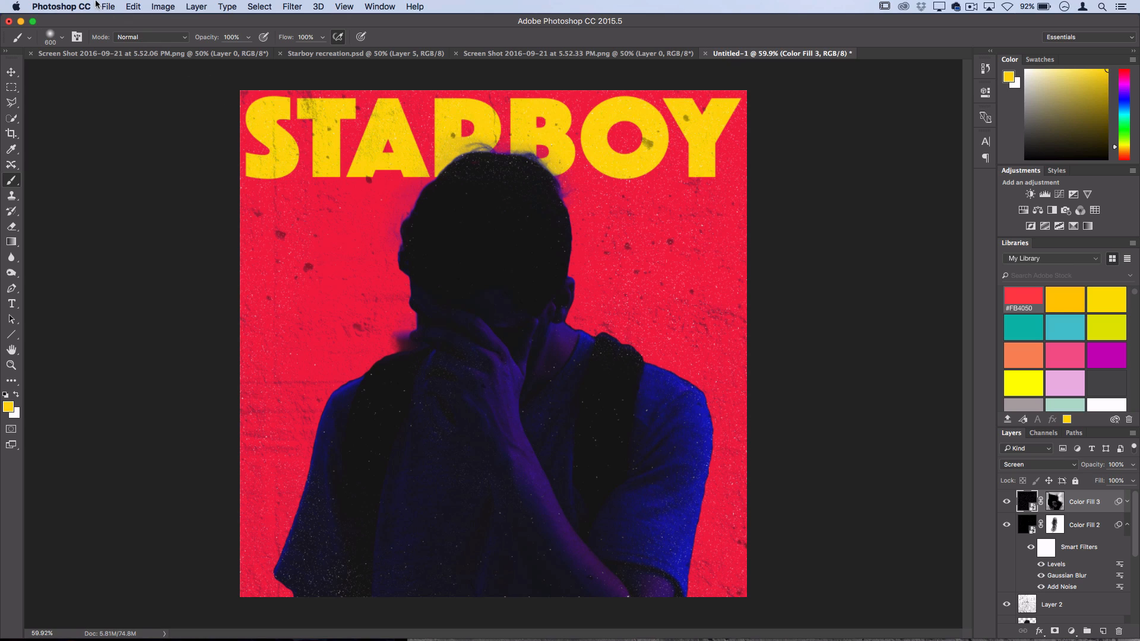
{"action": "left_click", "coordinate": [196, 7]}
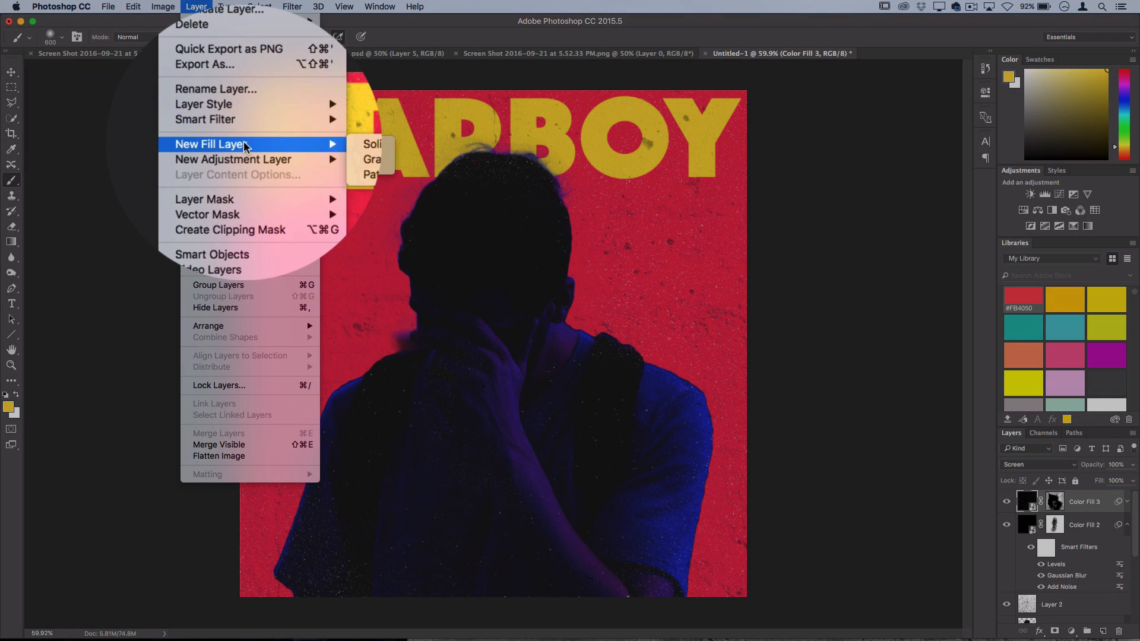
{"action": "left_click", "coordinate": [347, 155]}
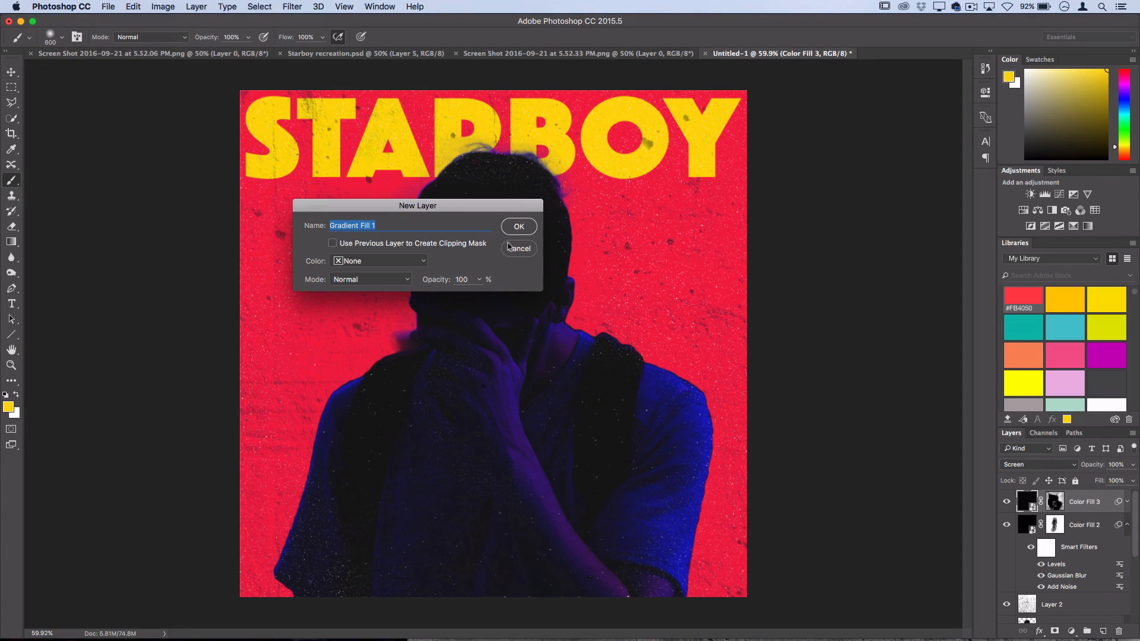
{"action": "left_click", "coordinate": [519, 229]}
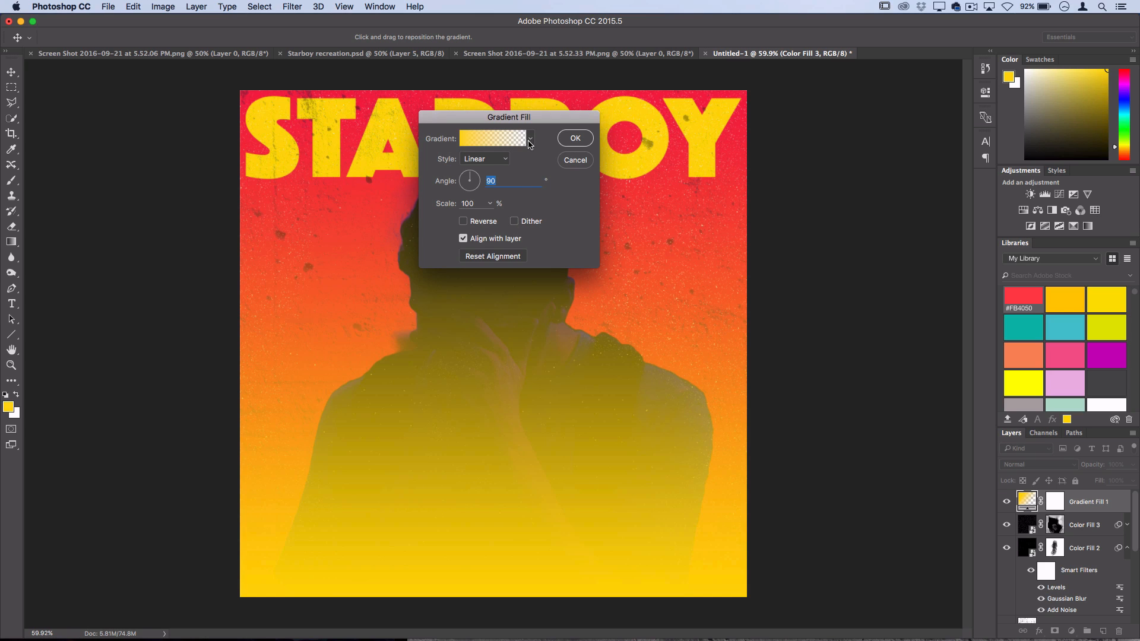
- Change the fill layer's gradient to black-to-white and its style to Radial
{"action": "left_click", "coordinate": [531, 144]}
{"action": "left_click", "coordinate": [481, 166]}
{"action": "left_click", "coordinate": [531, 144]}
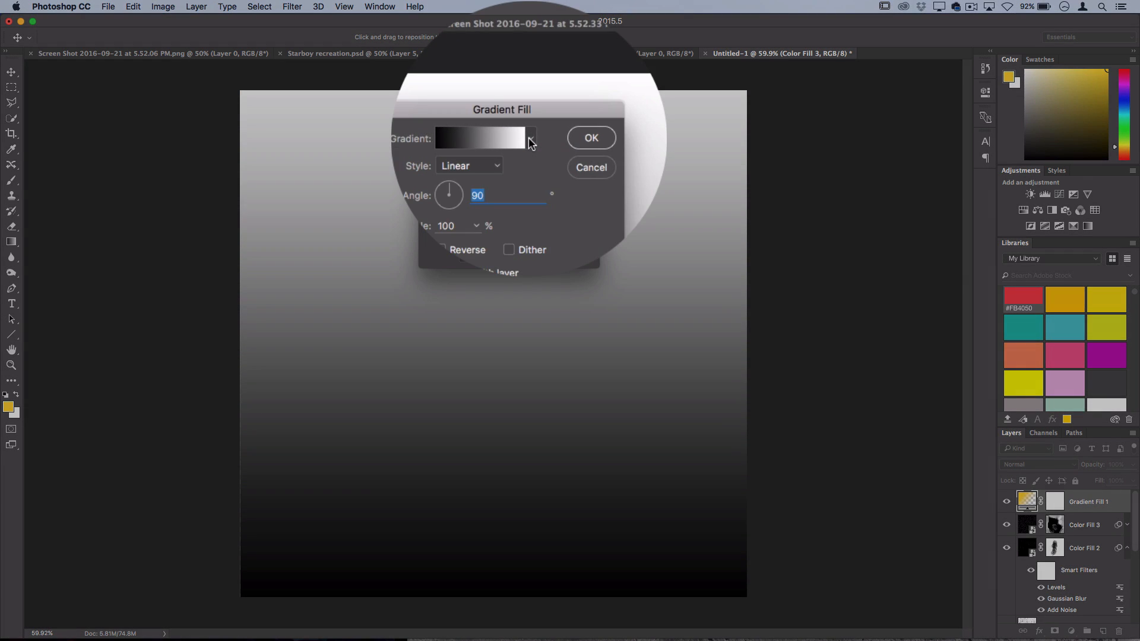
{"action": "left_click", "coordinate": [490, 159]}
{"action": "left_click", "coordinate": [488, 165]}
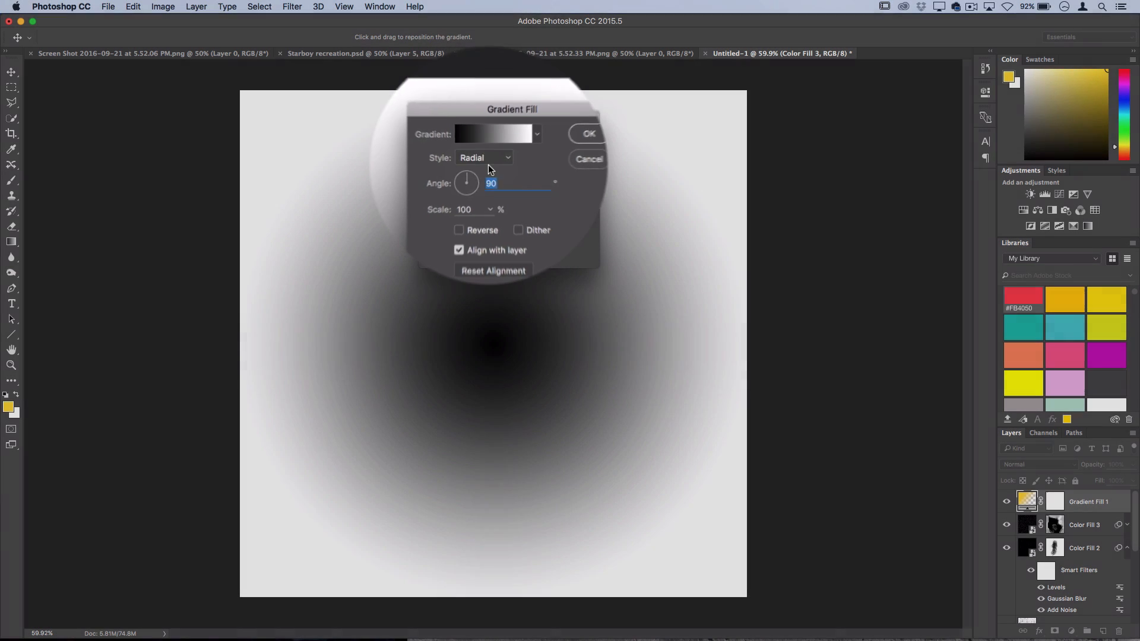
- Set the radial gradient's scale to 253%, leave it unreversed and accept the gradient fill
{"action": "left_click_drag", "start_coordinate": [552, 119], "coordinate": [839, 117]}
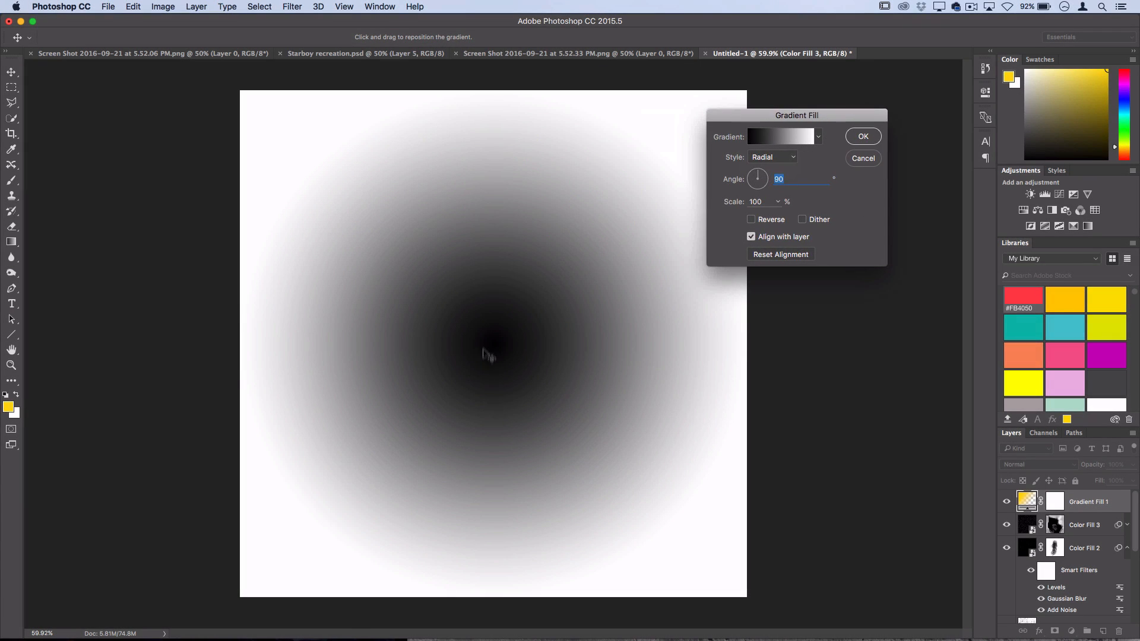
{"action": "left_click", "coordinate": [752, 219]}
{"action": "left_click", "coordinate": [752, 219]}
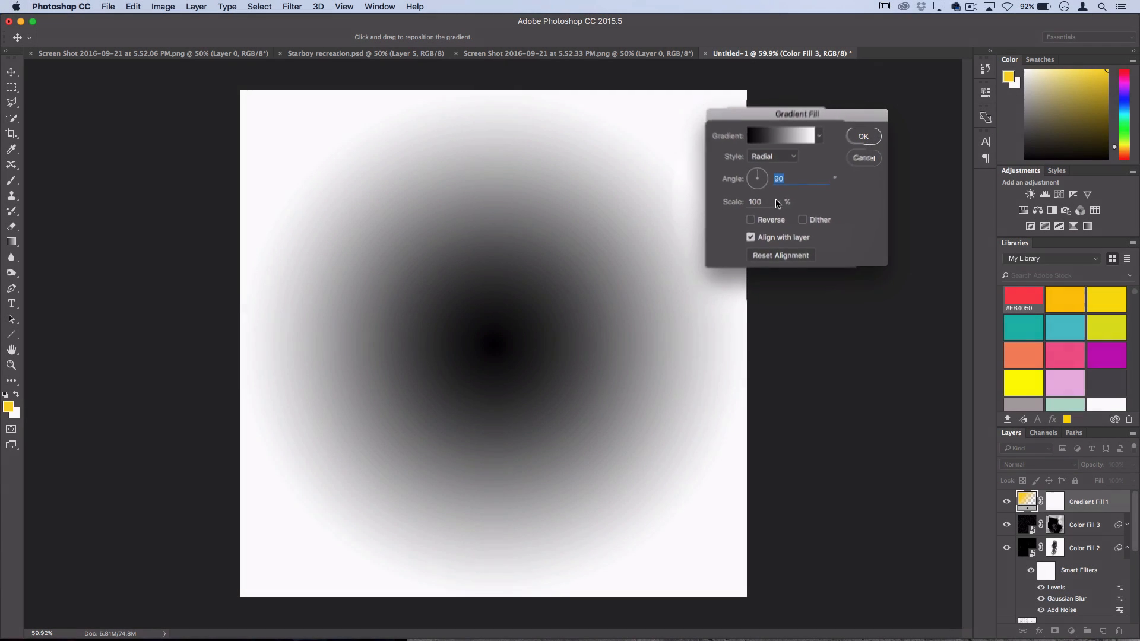
{"action": "left_click", "coordinate": [778, 200]}
{"action": "left_click_drag", "start_coordinate": [797, 217], "coordinate": [784, 215]}
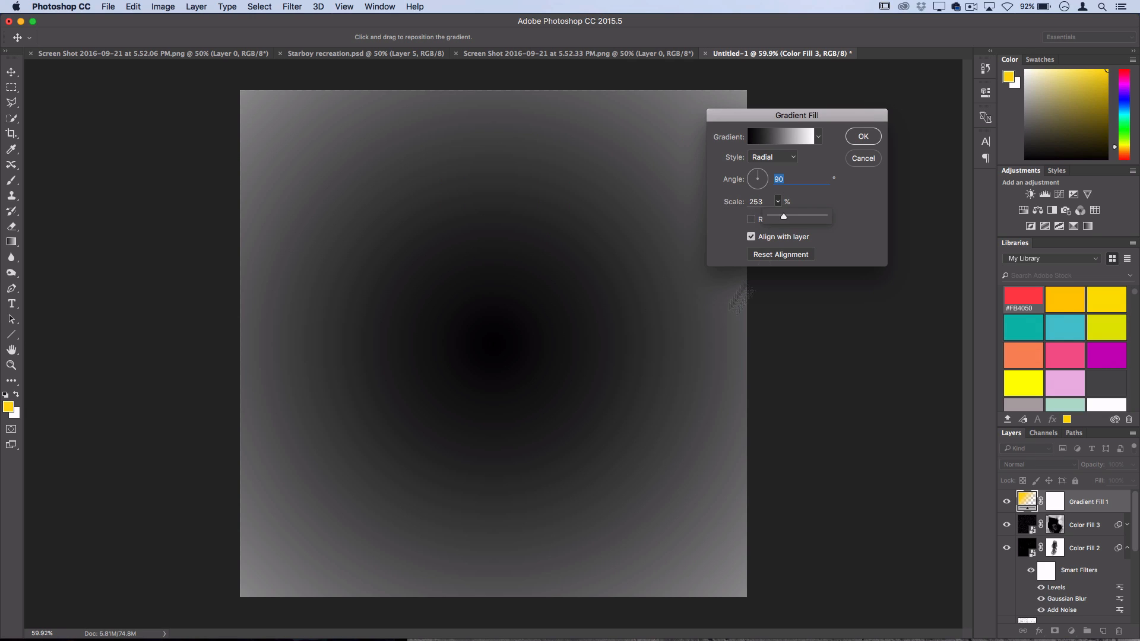
{"action": "left_click", "coordinate": [864, 136]}
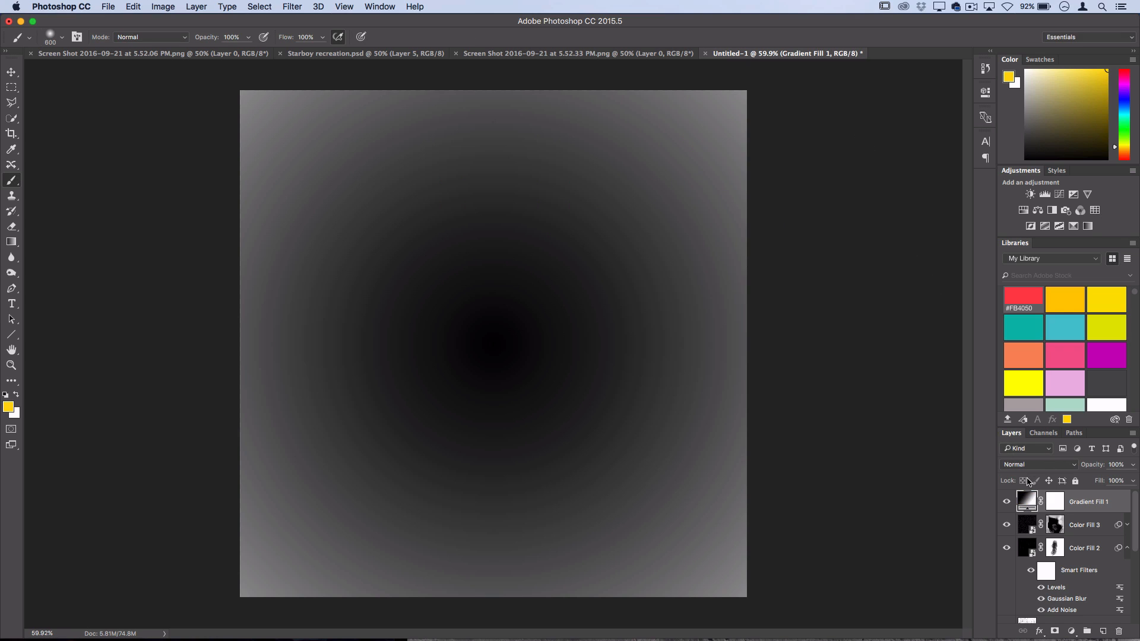
- Set the gradient fill layer to Overlay at 49% opacity and compare the artwork with the original cover
{"action": "left_click", "coordinate": [1028, 466]}
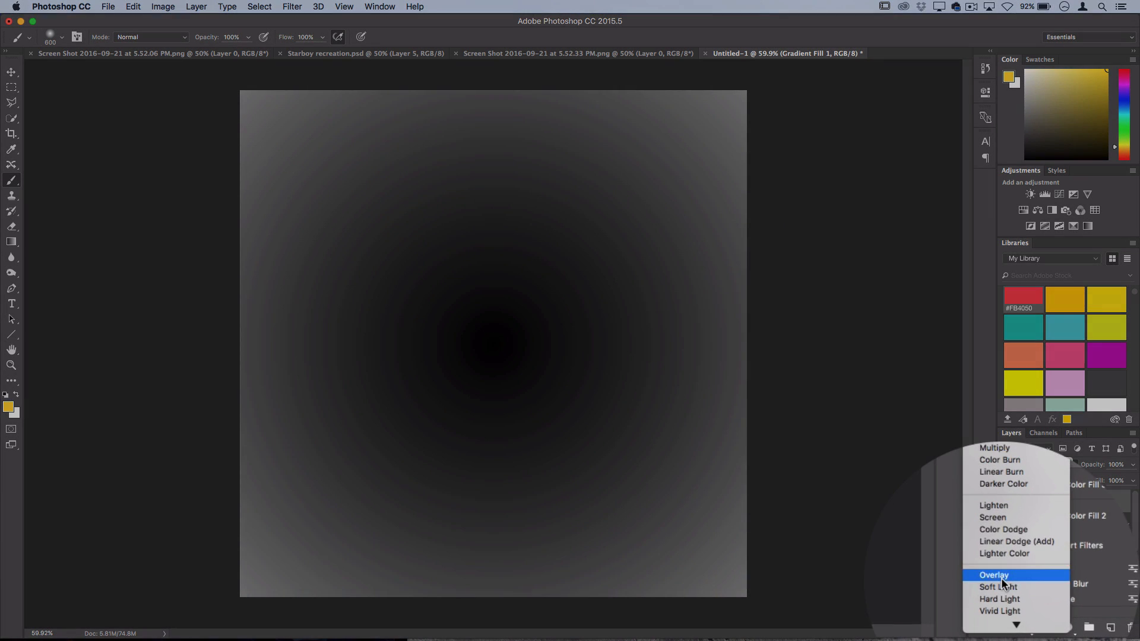
{"action": "left_click", "coordinate": [1016, 589]}
{"action": "left_click", "coordinate": [1132, 466]}
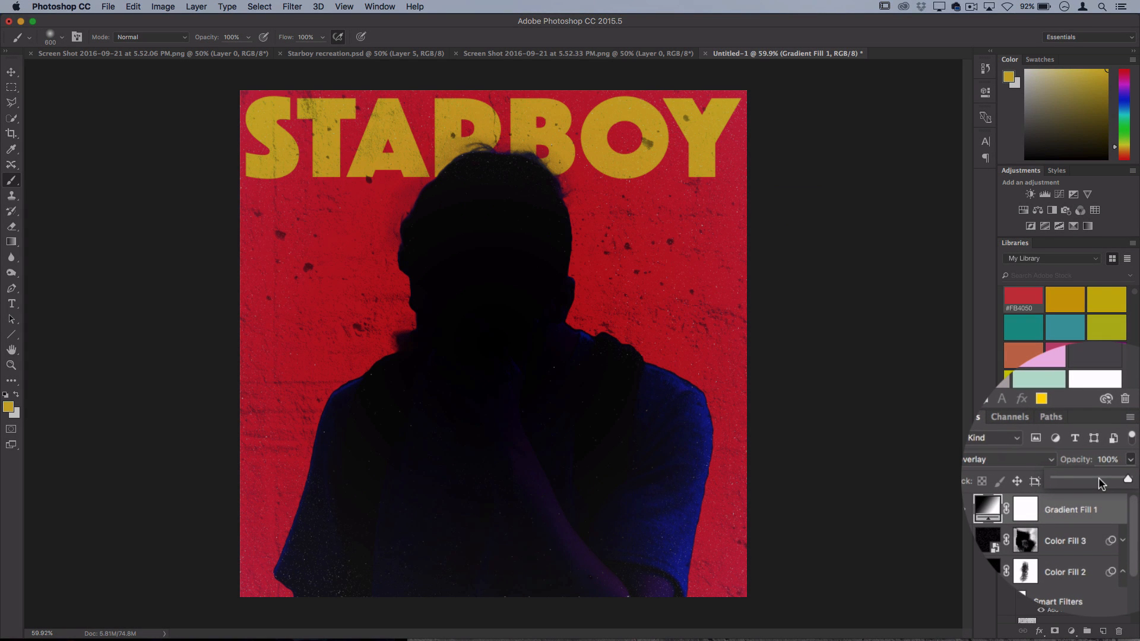
{"action": "left_click_drag", "start_coordinate": [1099, 478], "coordinate": [1089, 480]}
{"action": "left_click", "coordinate": [1133, 466]}
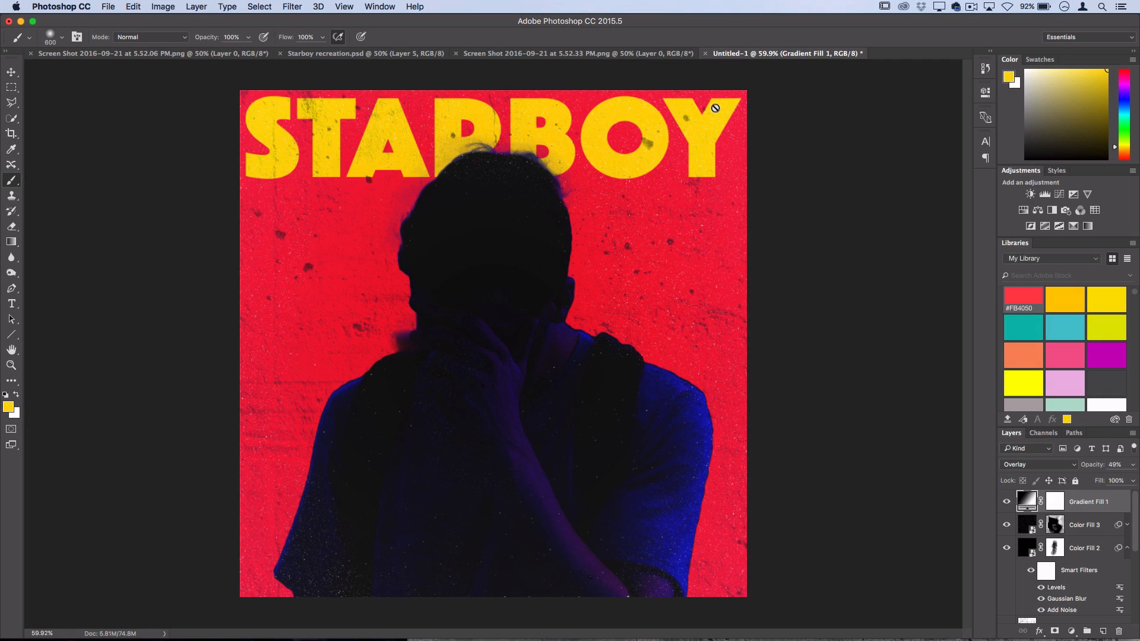
{"action": "left_click", "coordinate": [108, 53]}
{"action": "left_click", "coordinate": [784, 53]}
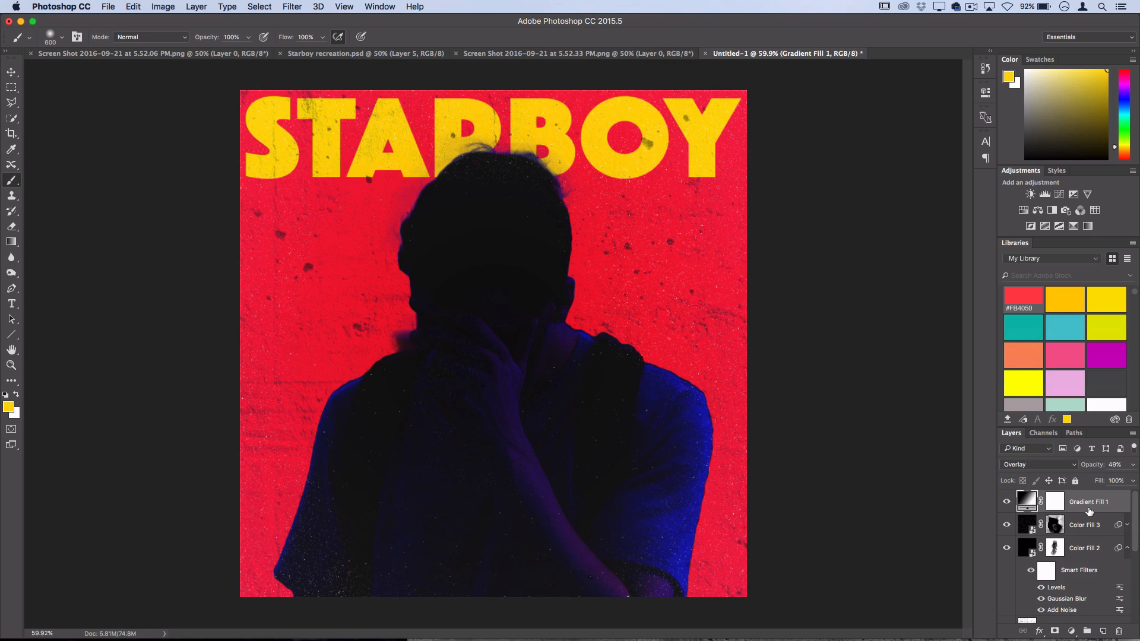